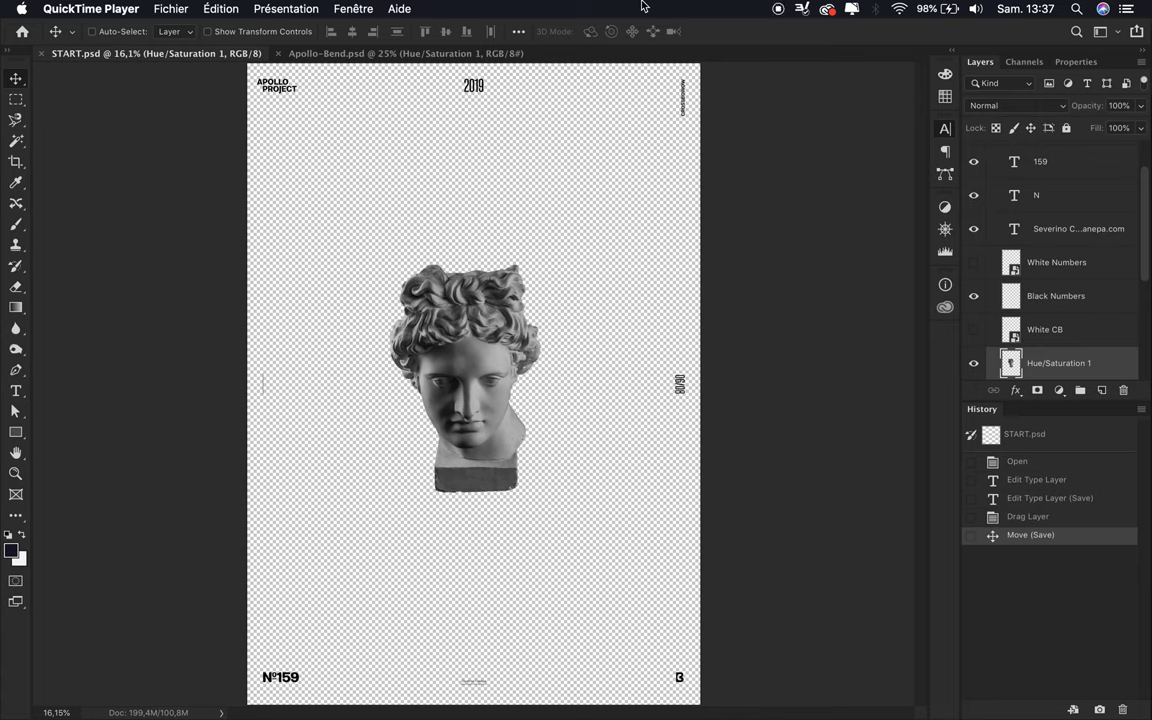
Reorder the layer stack, then select Background with the Rectangle tool active.
drag(1027, 360, 1030, 362)
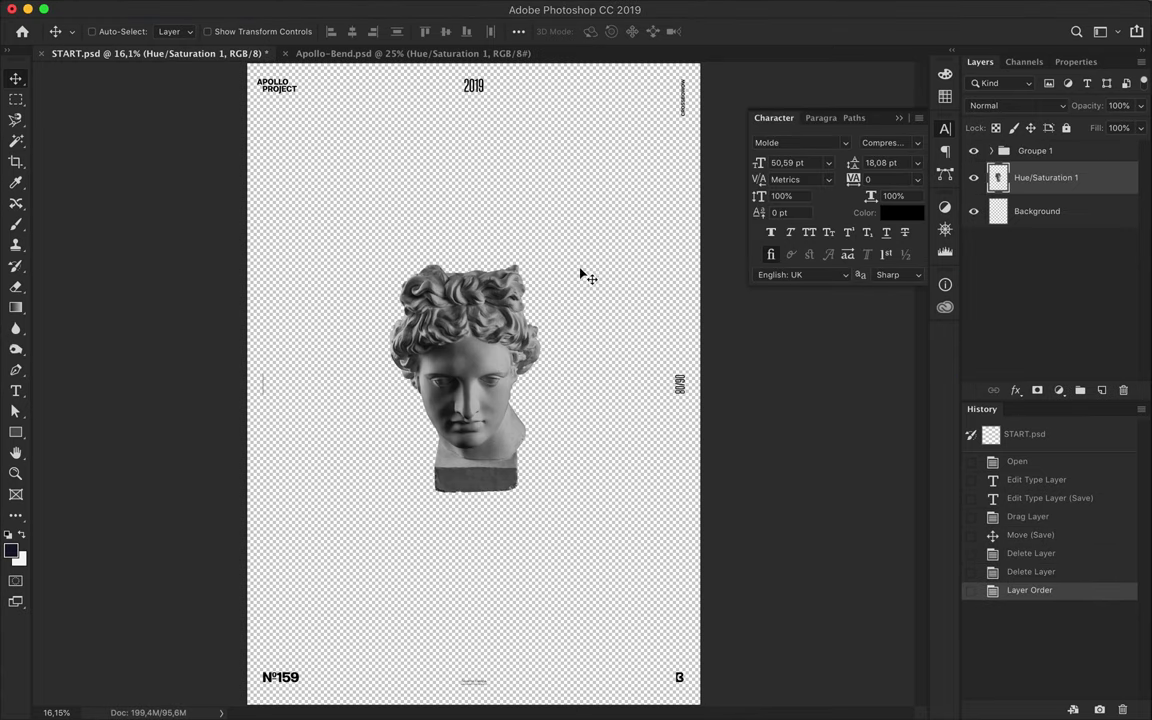
click(1040, 211)
key(u)
click(180, 31)
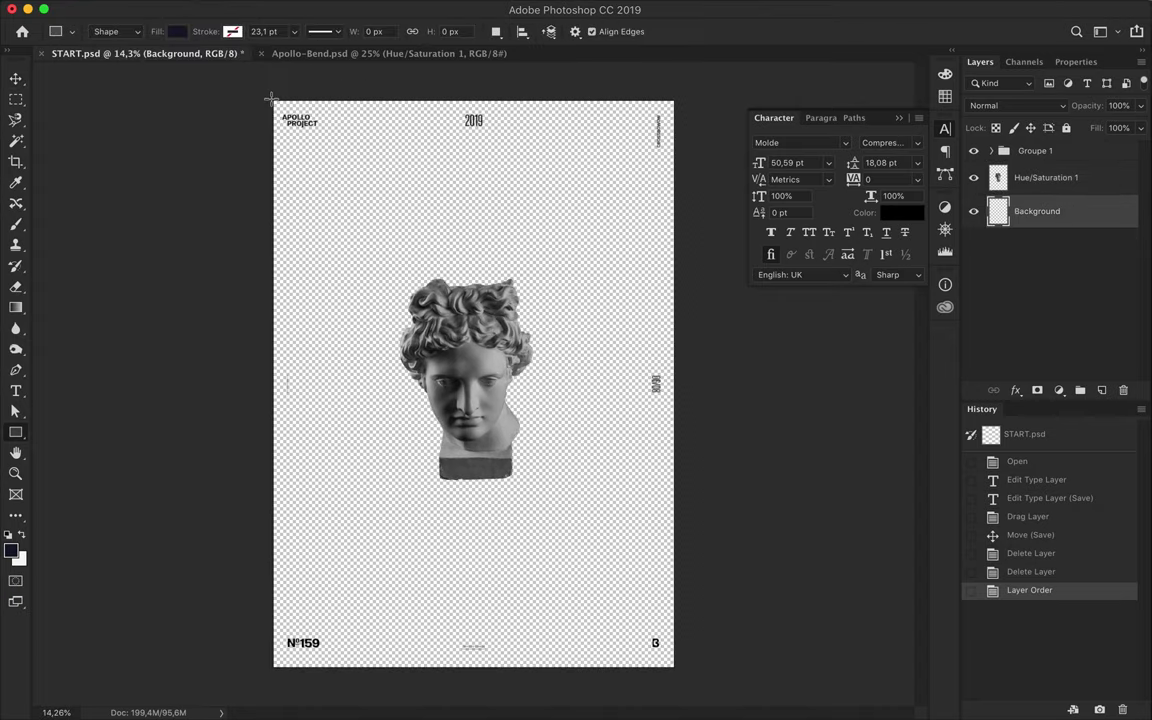
Cover the whole poster with a black-filled rectangle and hide the statue layer.
drag(272, 99, 672, 664)
click(240, 31)
click(314, 63)
drag(815, 261, 815, 194)
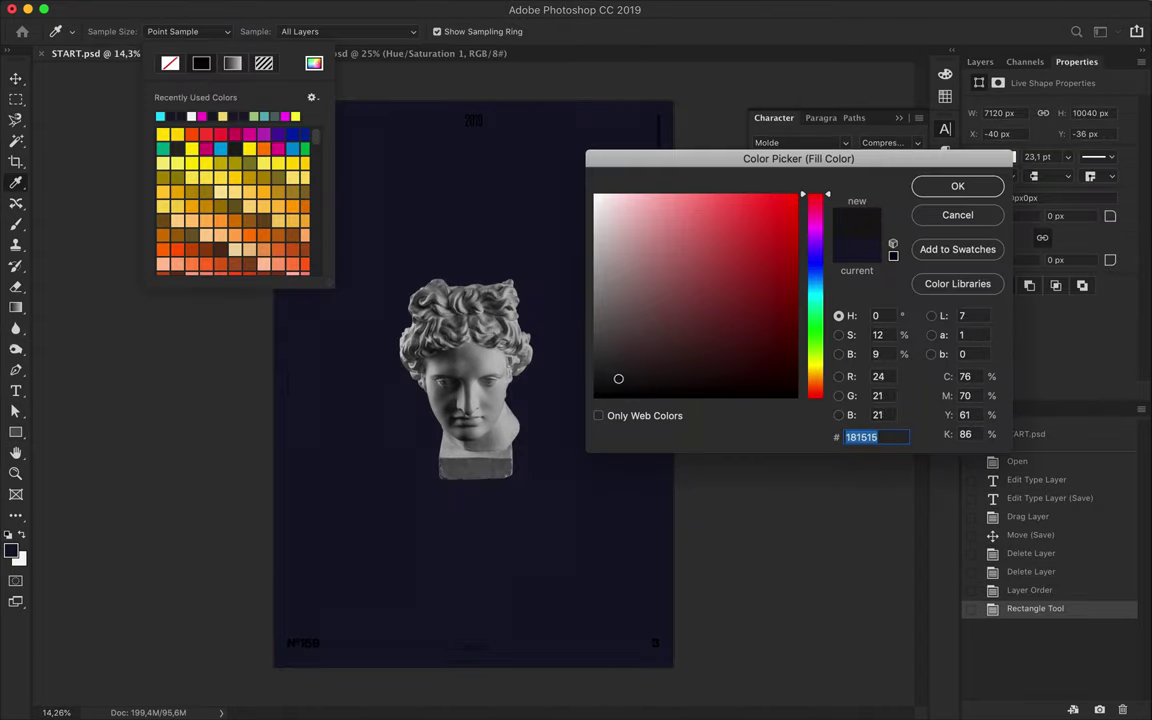
click(957, 186)
click(240, 31)
click(314, 63)
click(957, 215)
click(201, 63)
click(980, 61)
click(973, 177)
Draw a curved teardrop path with the Pen tool through five anchors.
key(v)
key(p)
click(618, 307)
drag(572, 402, 575, 446)
drag(505, 563, 417, 543)
drag(344, 500, 343, 485)
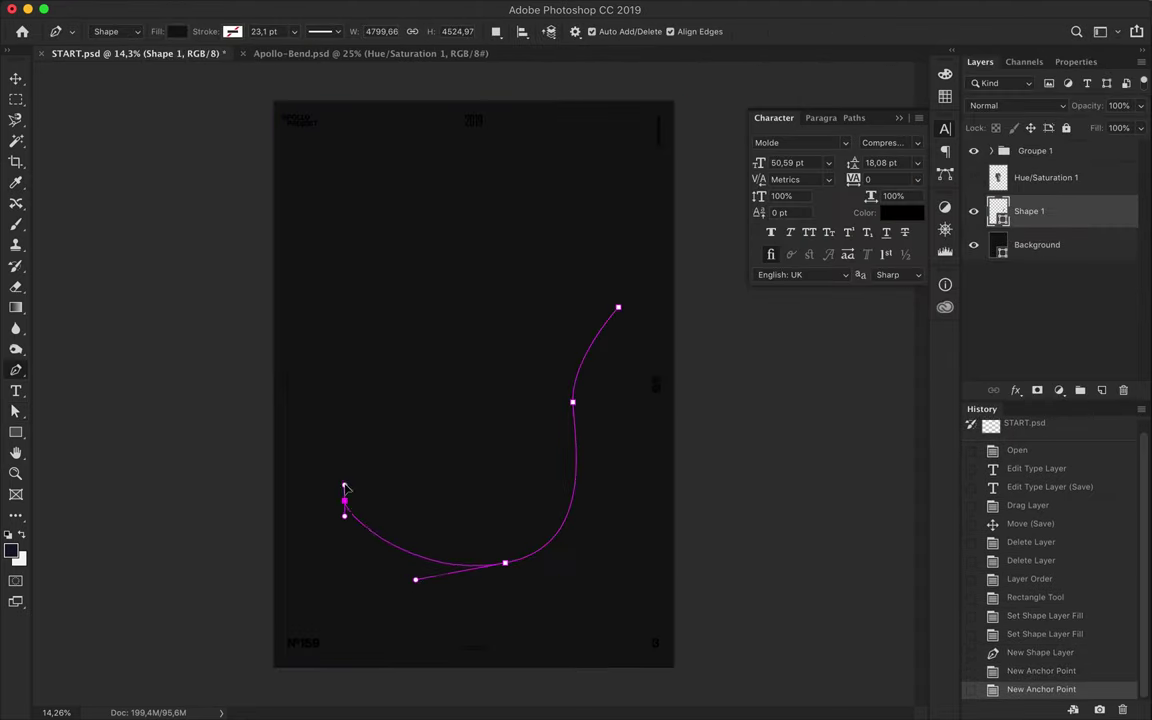
drag(333, 326, 357, 283)
Refine the teardrop's anchors and handles with Direct Selection and close the path.
key(a)
mouse_move(440, 209)
mouse_down()
mouse_move(437, 167)
mouse_move(440, 209)
mouse_up()
drag(337, 327, 352, 330)
drag(572, 402, 566, 397)
drag(469, 330, 452, 326)
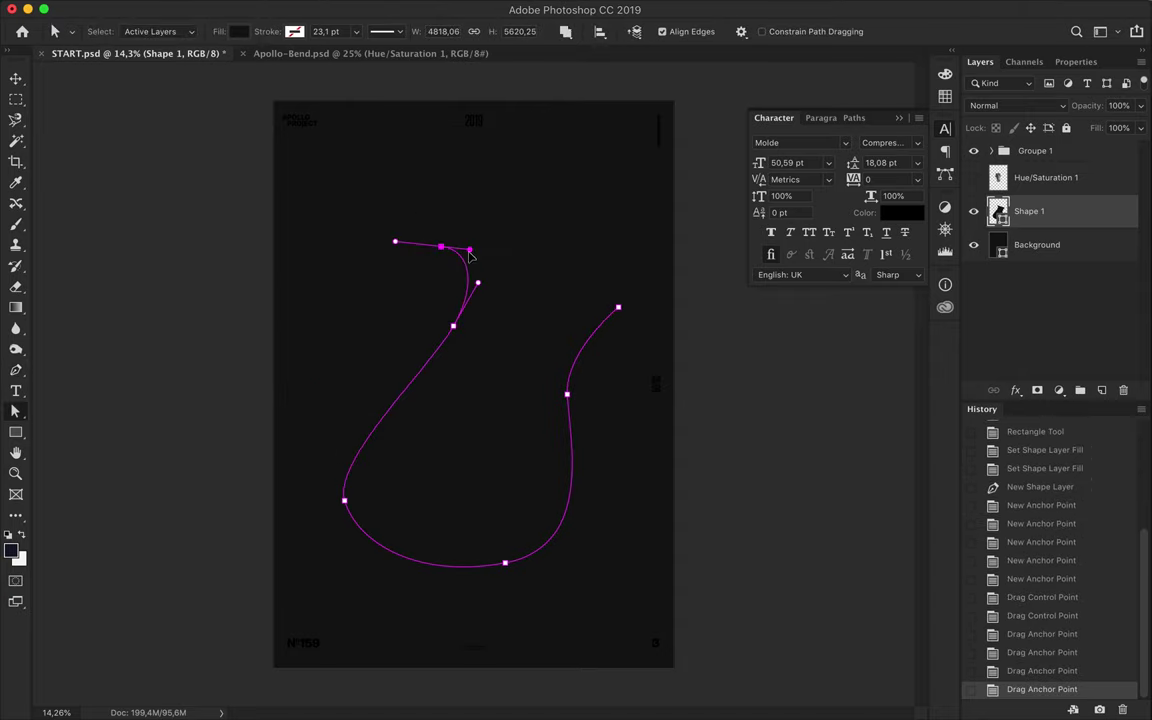
drag(373, 463, 376, 512)
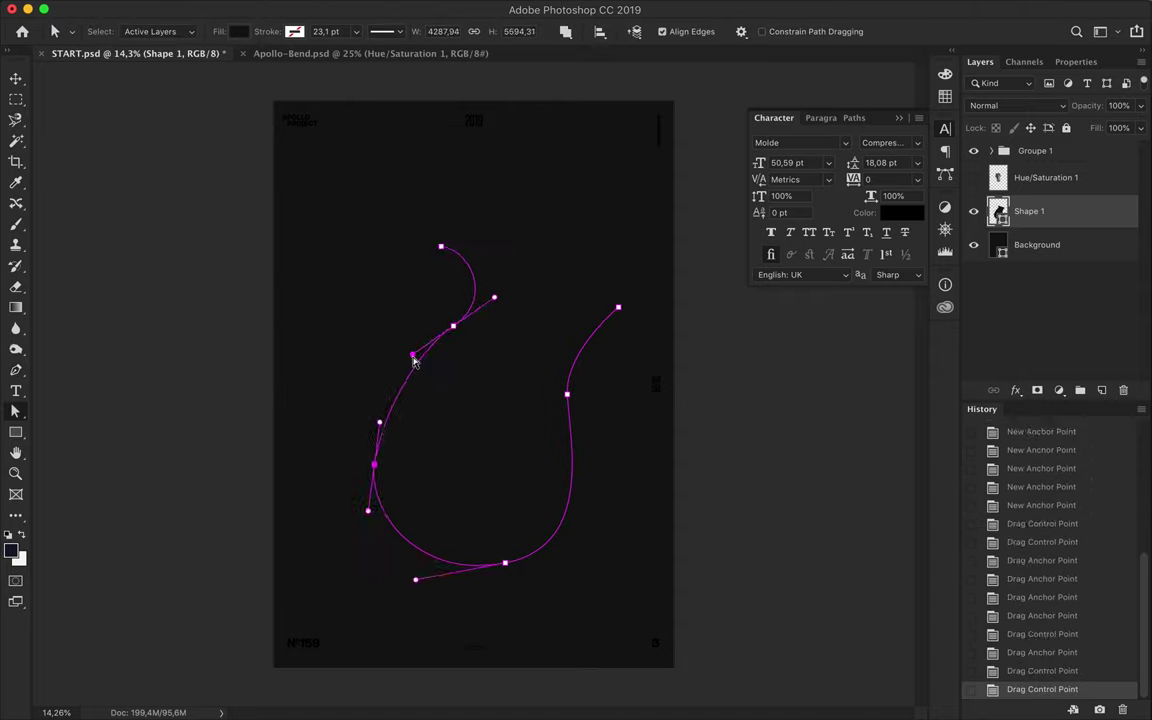
key(p)
click(618, 307)
drag(441, 246, 458, 249)
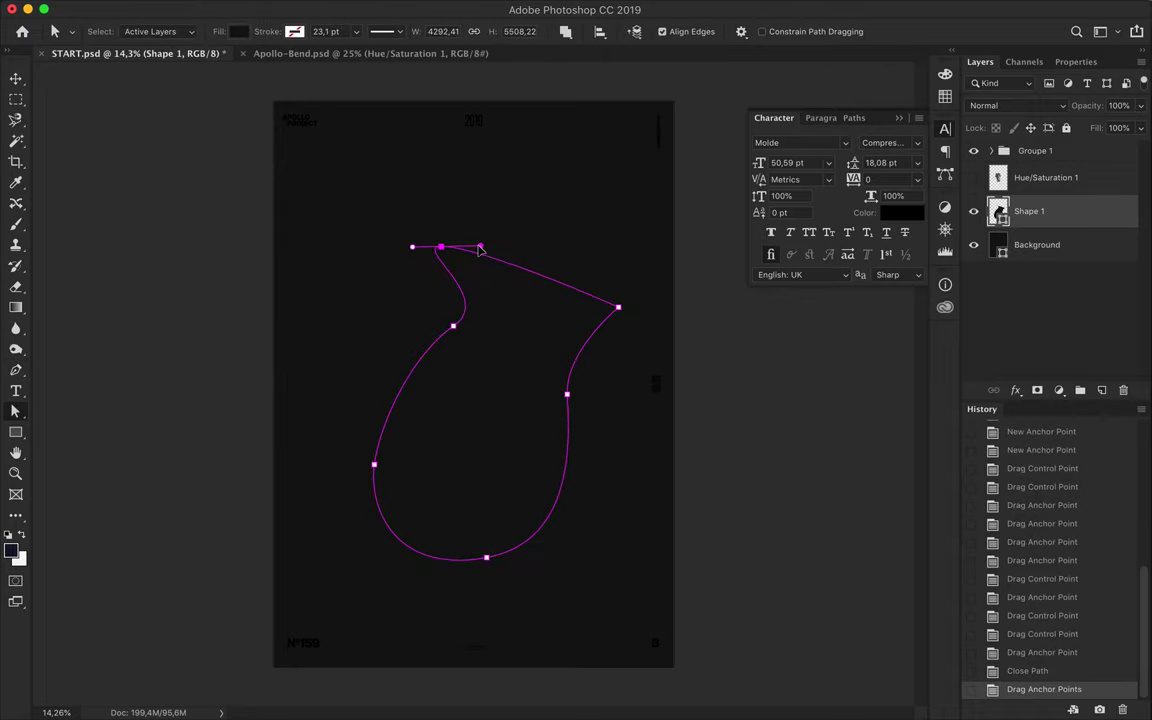
key(v)
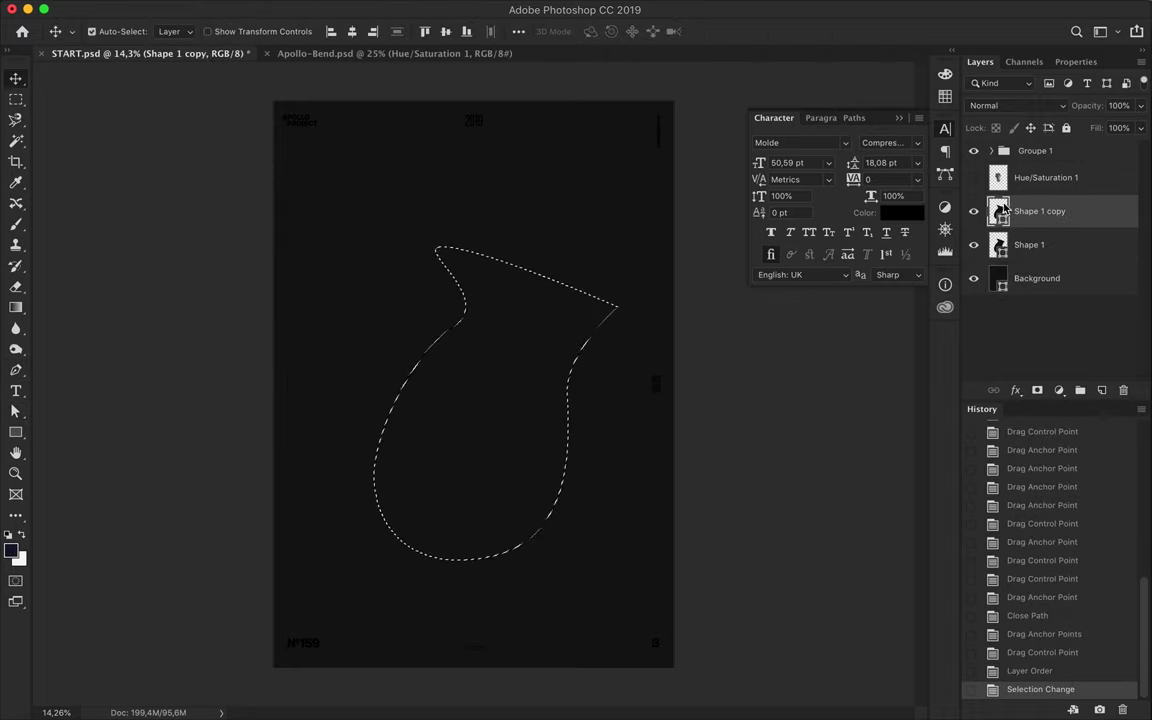
Paint the copied teardrop shape solid grey with the brush.
click(596, 355)
click(957, 186)
key(b)
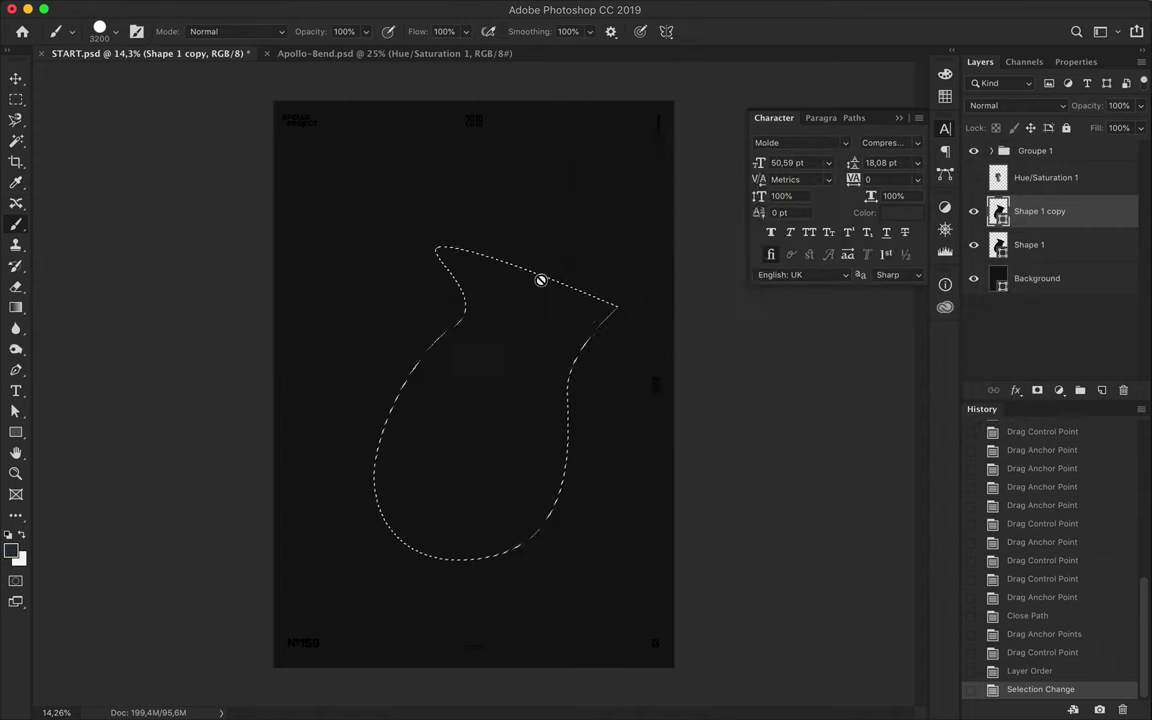
mouse_move(514, 345)
mouse_down()
mouse_move(596, 323)
mouse_move(514, 553)
mouse_up()
Contract the shape's selection inward, undoing a trial clear.
key(ctrl+shift+i)
key(ctrl+shift+i)
click(306, 8)
mouse_move(349, 9)
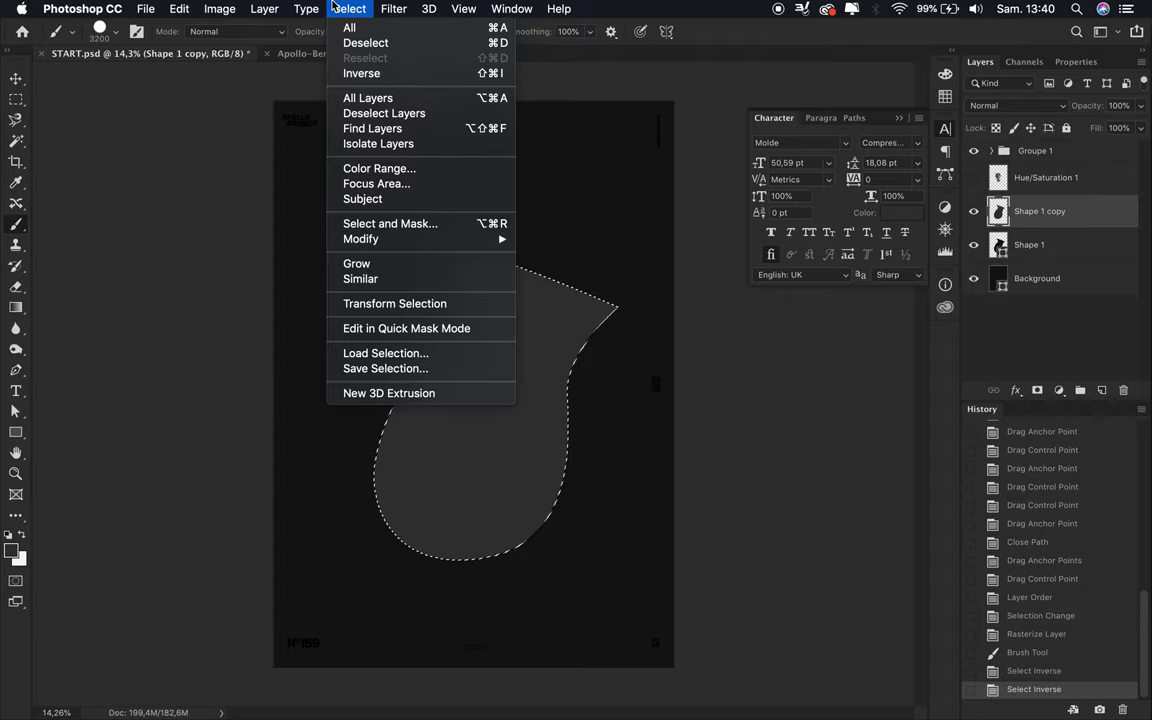
click(565, 284)
key(Return)
key(BackSpace)
key(ctrl+z)
Smooth the selection and test clearing its inside, then undo back to the filled shape.
click(393, 8)
click(558, 259)
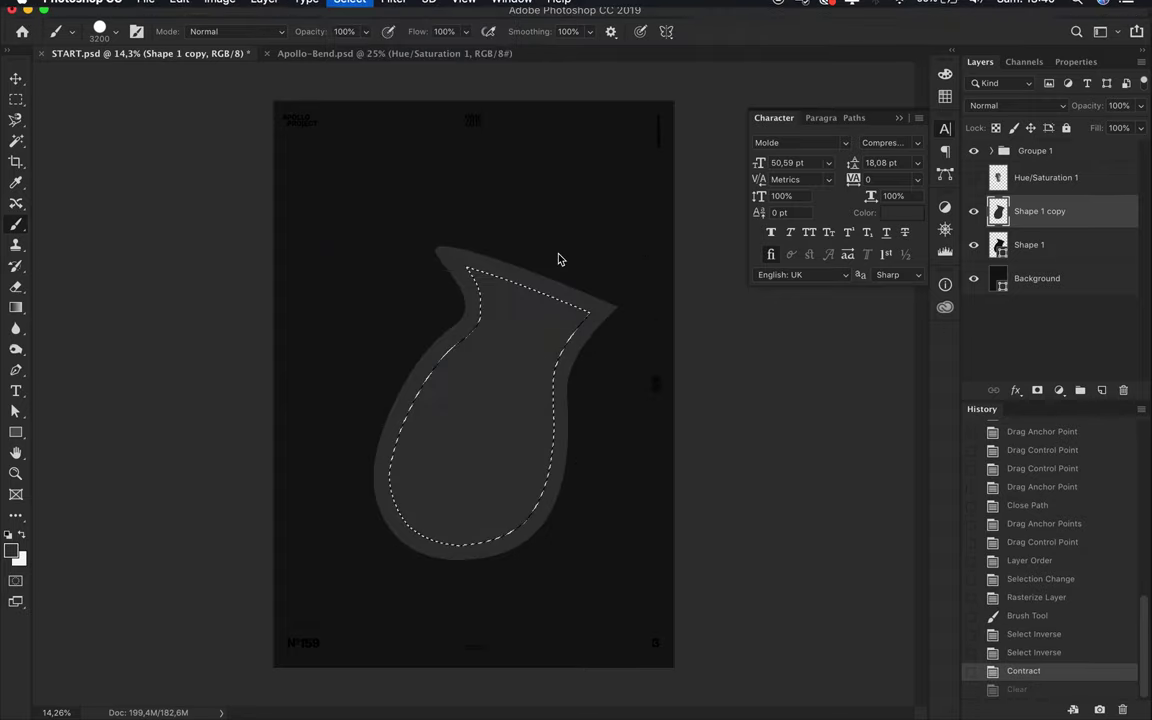
click(606, 348)
key(BackSpace)
key(BackSpace)
key(BackSpace)
key(BackSpace)
scroll(559, 341, up, 1)
scroll(559, 341, up, 3)
scroll(559, 341, up, 1)
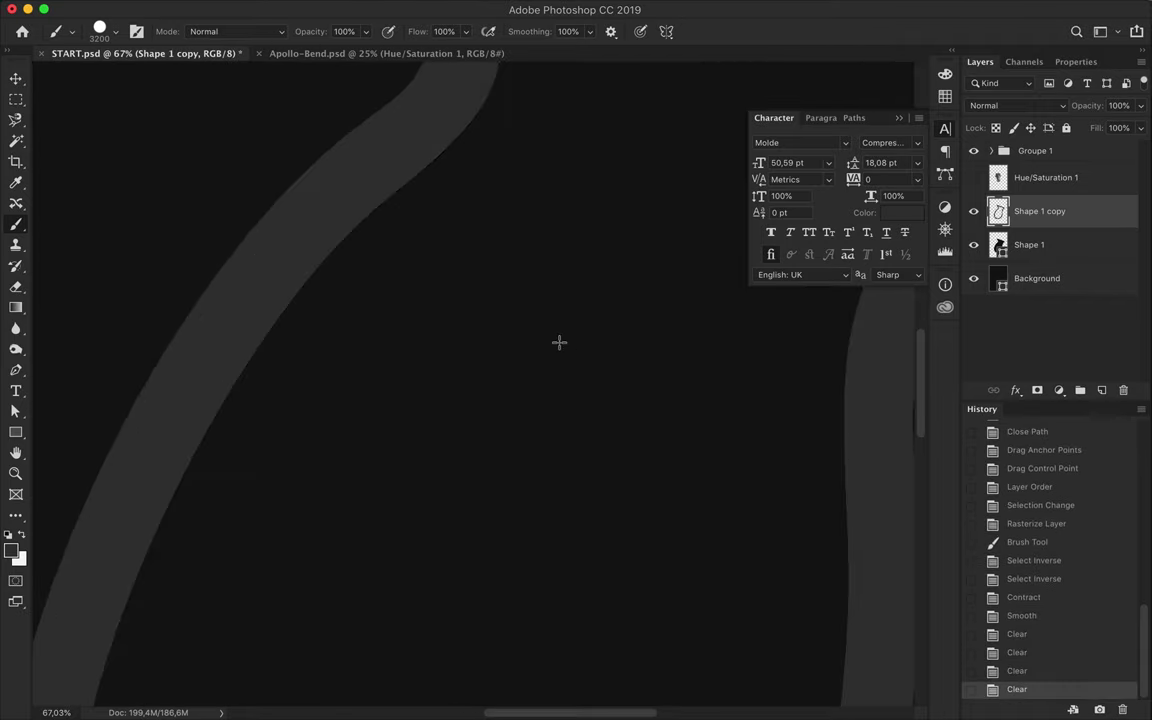
key(ctrl+z)
key(ctrl+z)
key(ctrl+z)
key(ctrl+z)
Feather the selection 165 px, clear the inside twice to hollow it, and deselect.
click(349, 9)
click(604, 299)
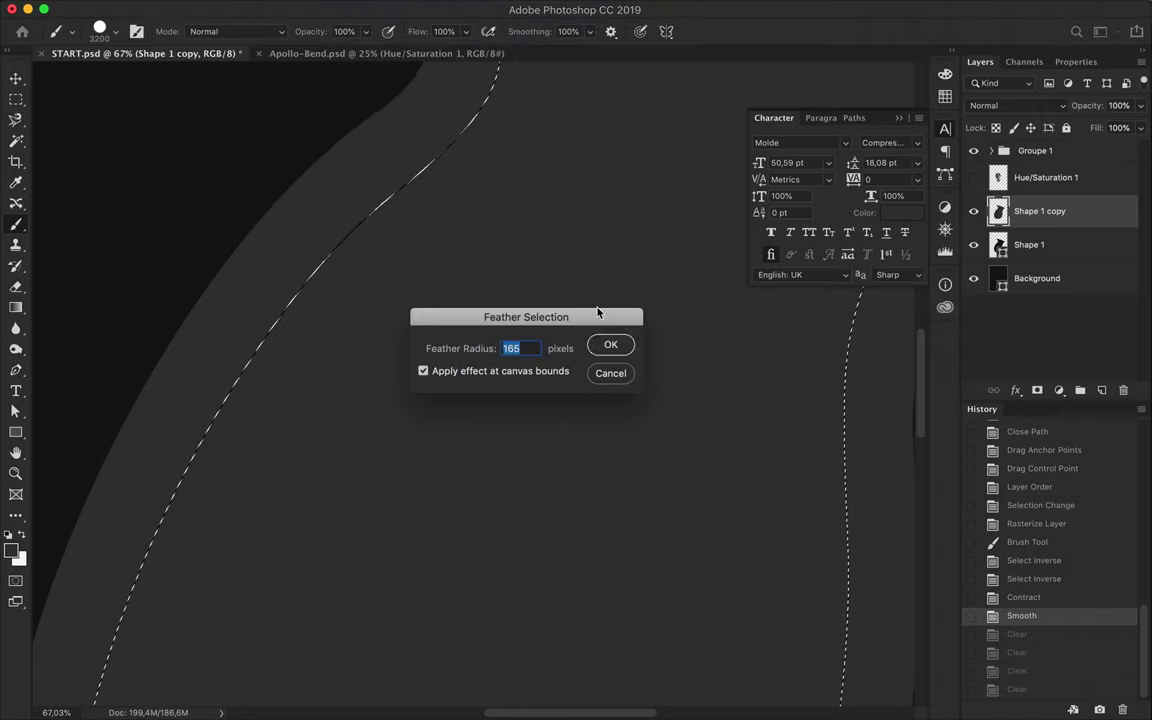
click(611, 345)
key(BackSpace)
key(BackSpace)
key(BackSpace)
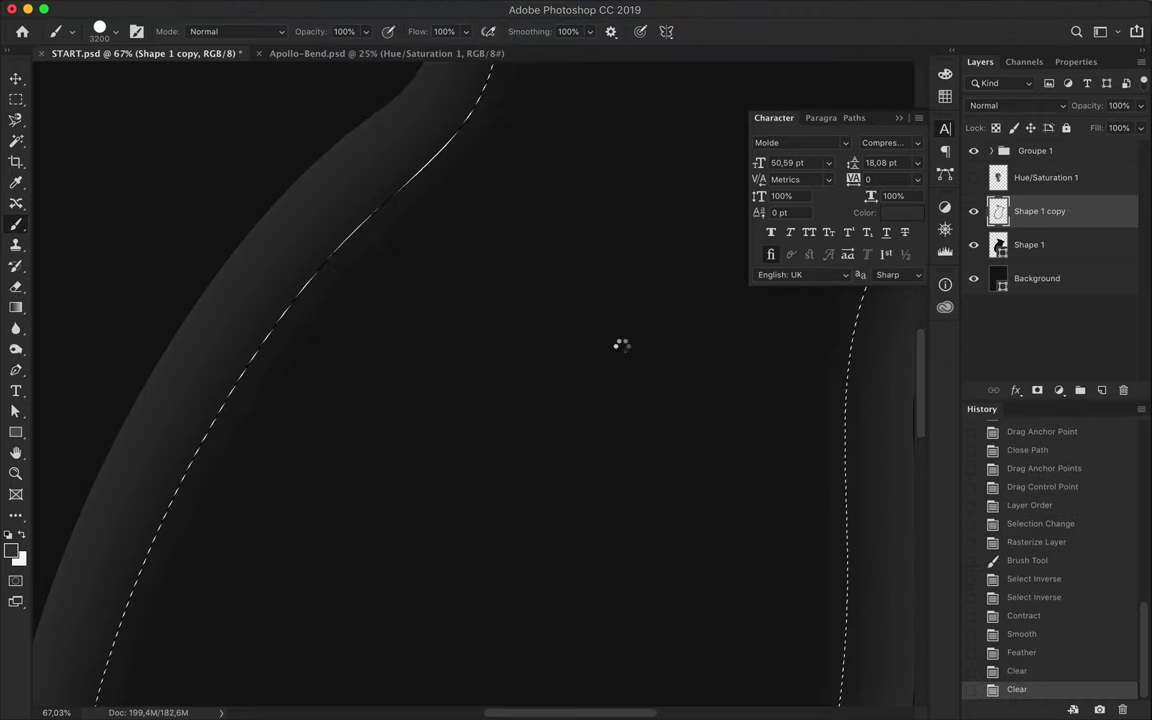
key(BackSpace)
key(BackSpace)
key(BackSpace)
key(ctrl+0)
key(m)
key(ctrl+d)
Erase the outline's upper tips with a soft 1040 px eraser.
key(e)
click(105, 31)
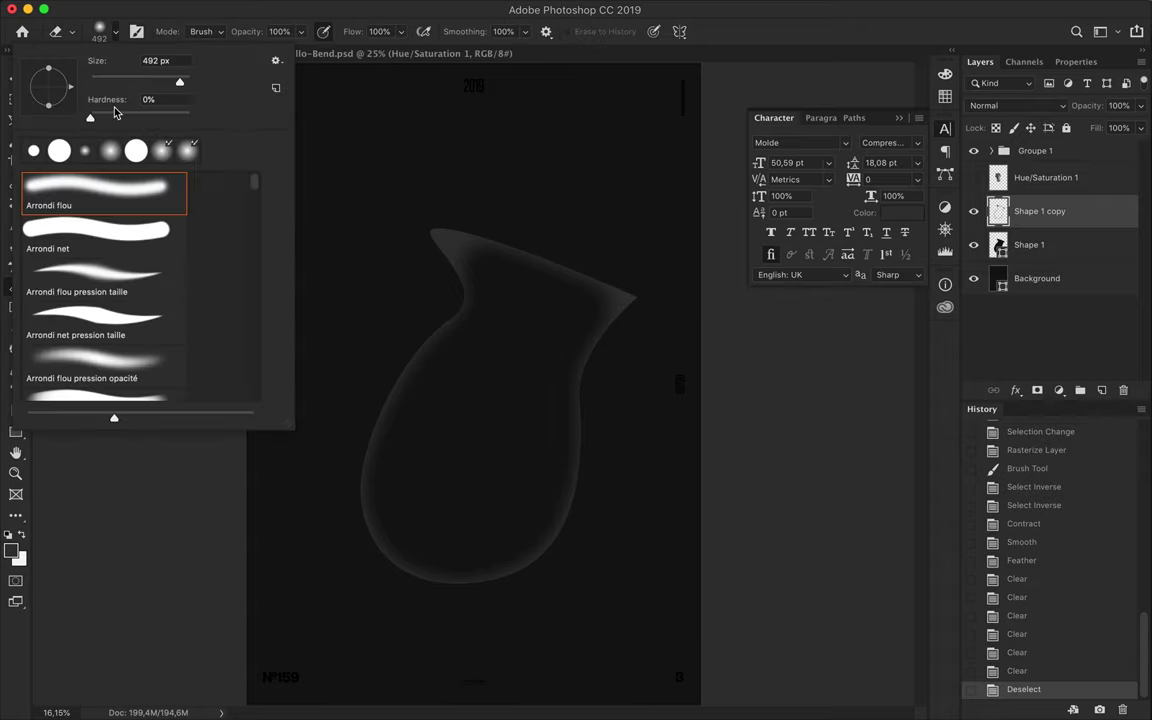
drag(183, 90, 176, 90)
key(Return)
click(640, 307)
drag(445, 240, 481, 253)
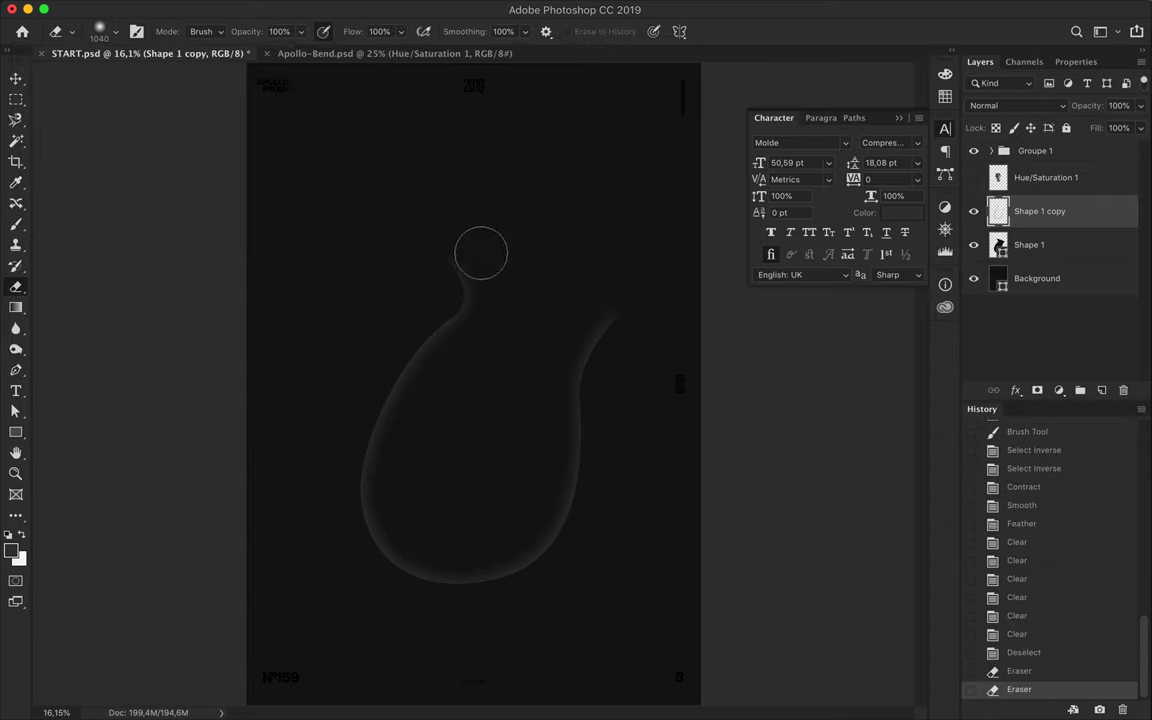
drag(667, 291, 505, 273)
Merge the shape layers, move the grey outline higher, and hide Shape 1 copy 2.
key(v)
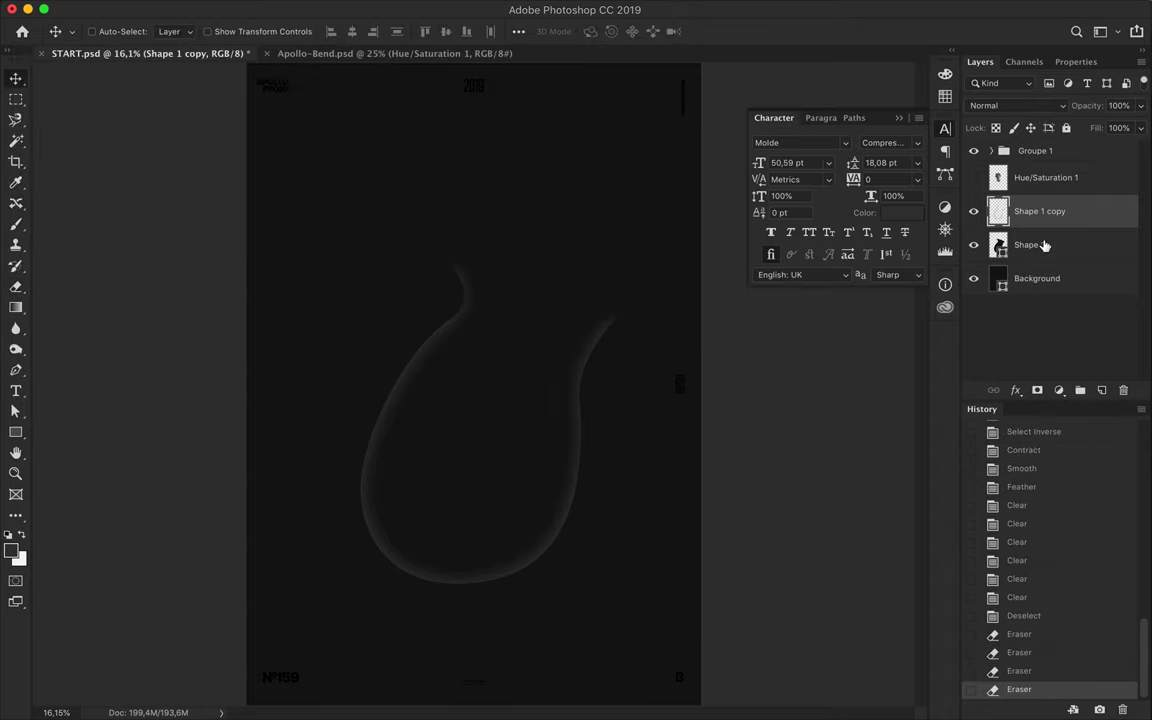
drag(1043, 245, 1067, 249)
shift+click(1062, 216)
key(super+e)
drag(622, 252, 486, 340)
click(973, 244)
Warp the grey outline by pulling its bottom upward into twisting folds.
key(ctrl+t)
right_click(464, 227)
click(485, 272)
mouse_move(458, 521)
mouse_down()
mouse_move(447, 415)
mouse_move(476, 293)
mouse_up()
drag(550, 528, 558, 420)
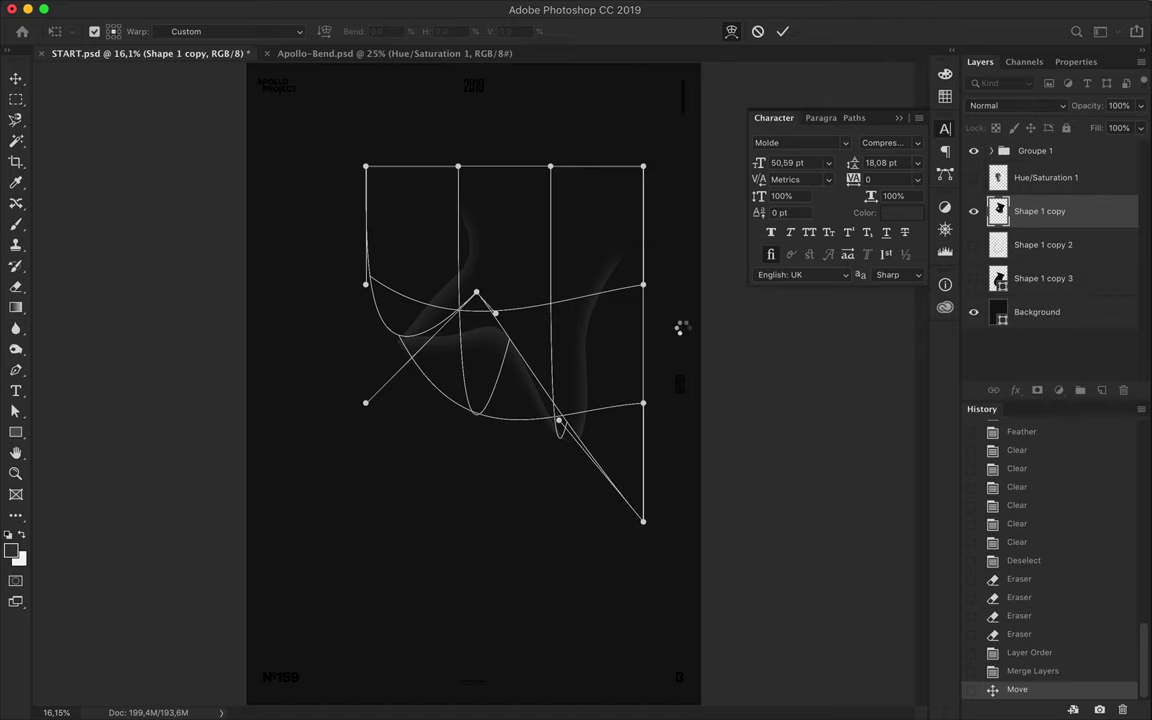
key(Return)
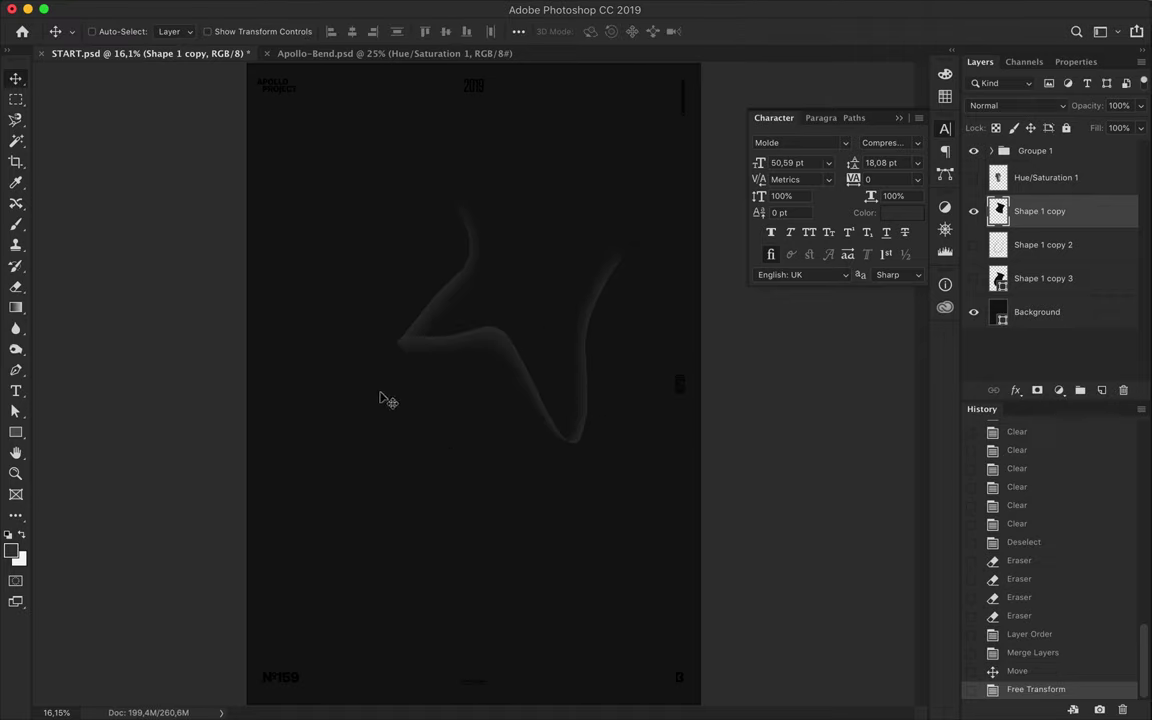
Reselect the teardrop and subtract its top with the Rectangular Marquee.
key(ctrl+shift+d)
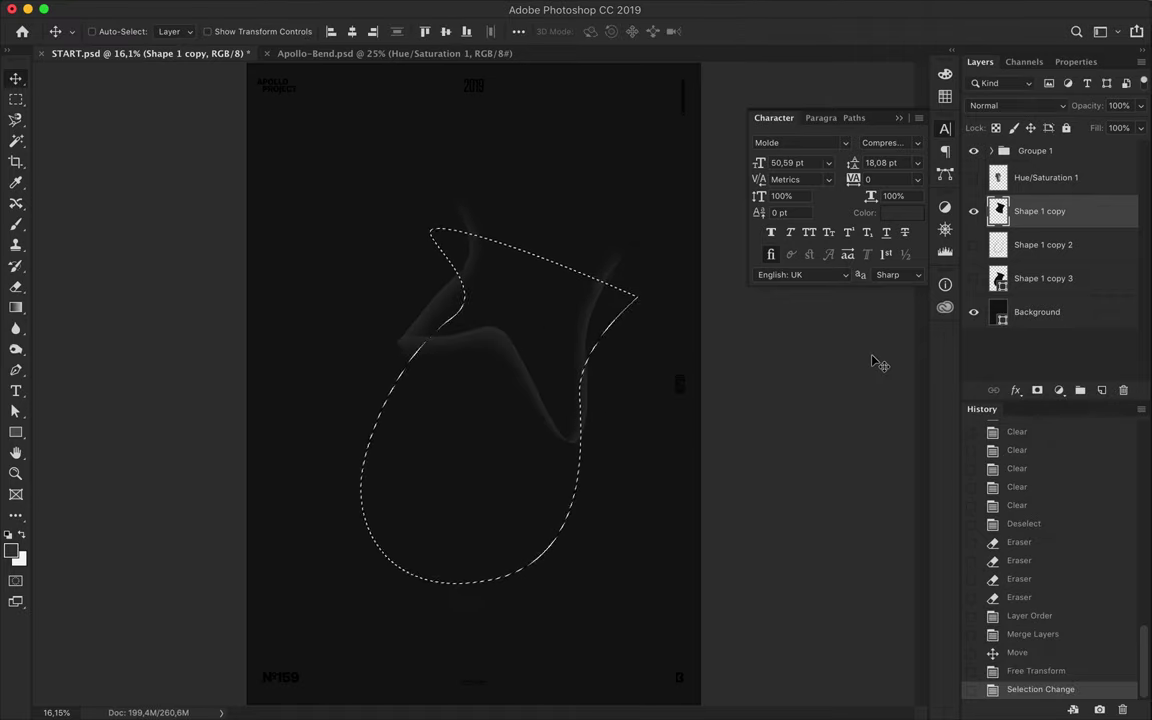
key(m)
drag(687, 368, 688, 362)
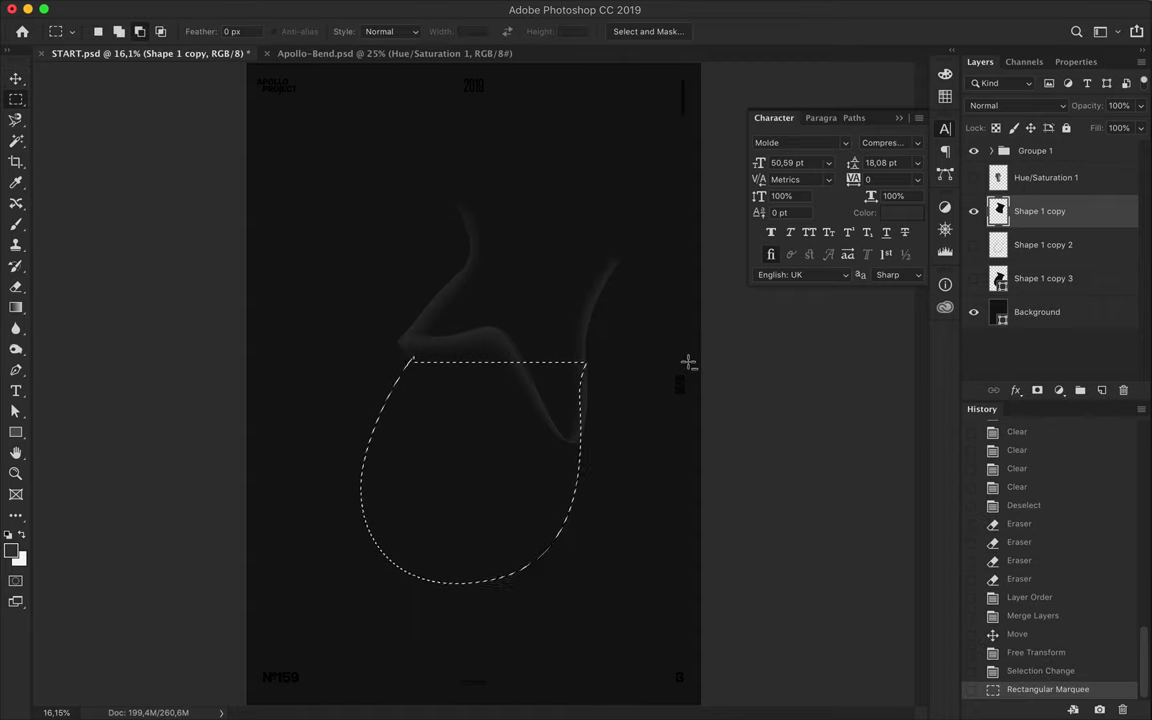
Set up a soft round brush and paint pink strokes up the teardrop's bowl.
key(ctrl)
key(b)
click(108, 31)
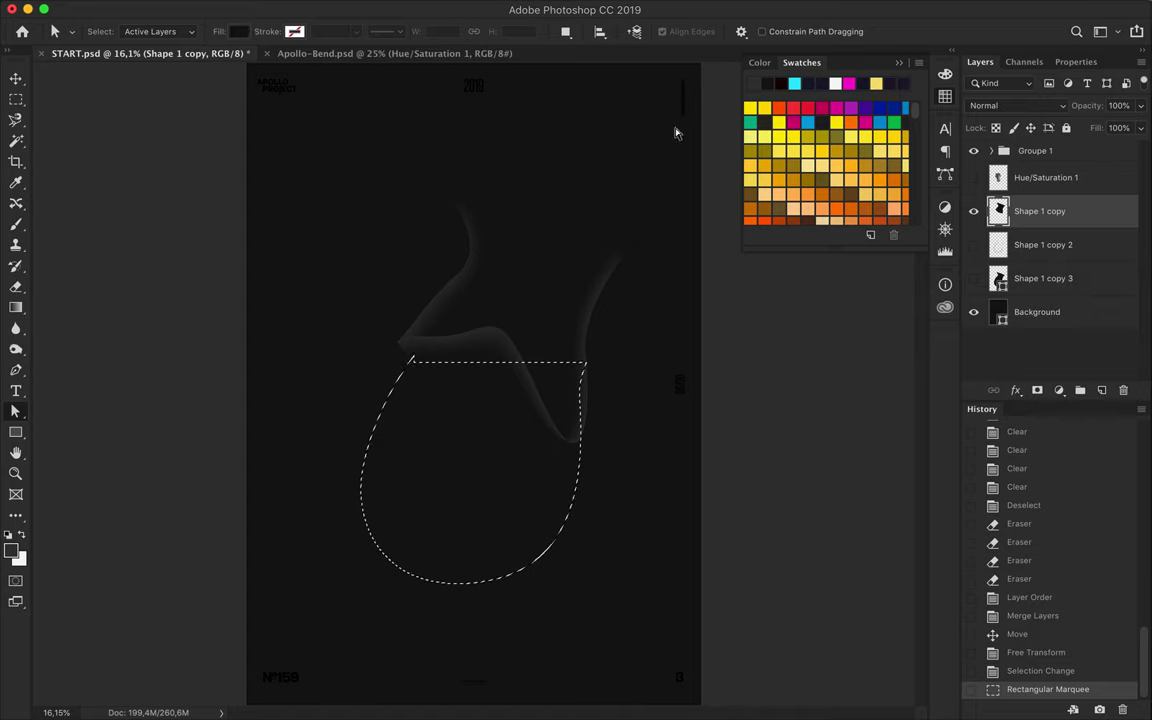
key(v)
key(b)
click(760, 62)
drag(478, 572, 544, 376)
mouse_move(461, 596)
mouse_down()
mouse_move(540, 442)
mouse_move(514, 514)
mouse_move(458, 501)
mouse_move(435, 338)
mouse_up()
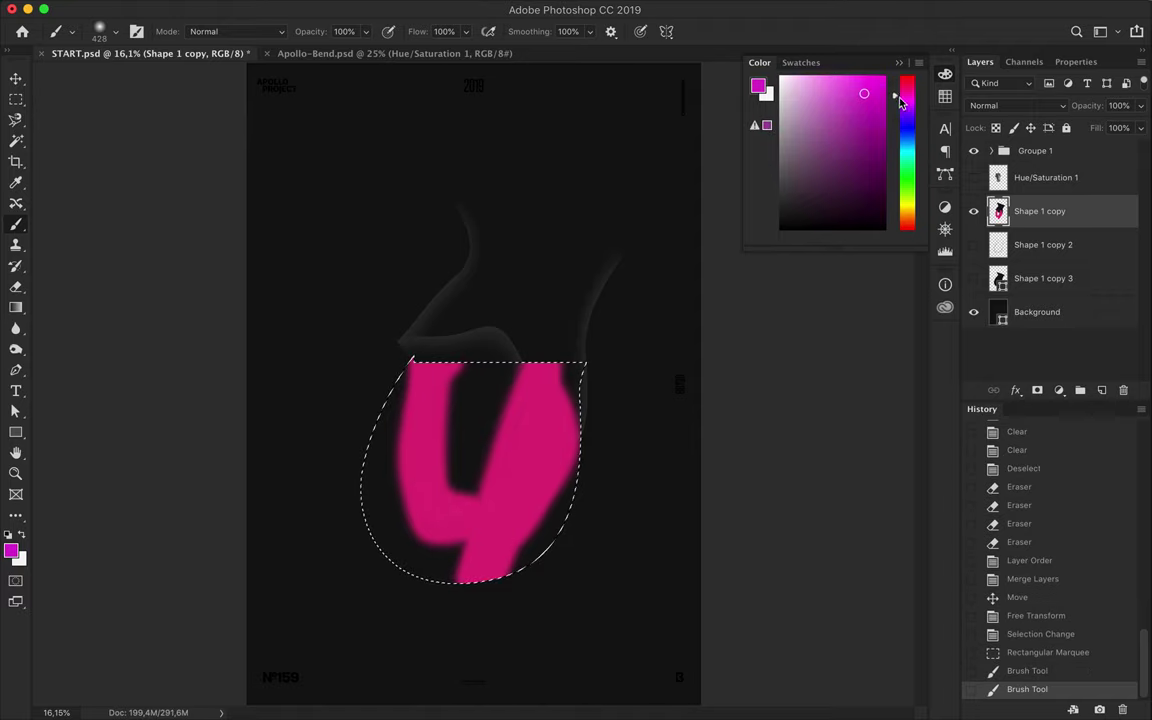
Add yellow, light-blue and dark-blue strokes inside the bowl, then add a layer above.
drag(899, 102, 906, 210)
drag(381, 482, 400, 378)
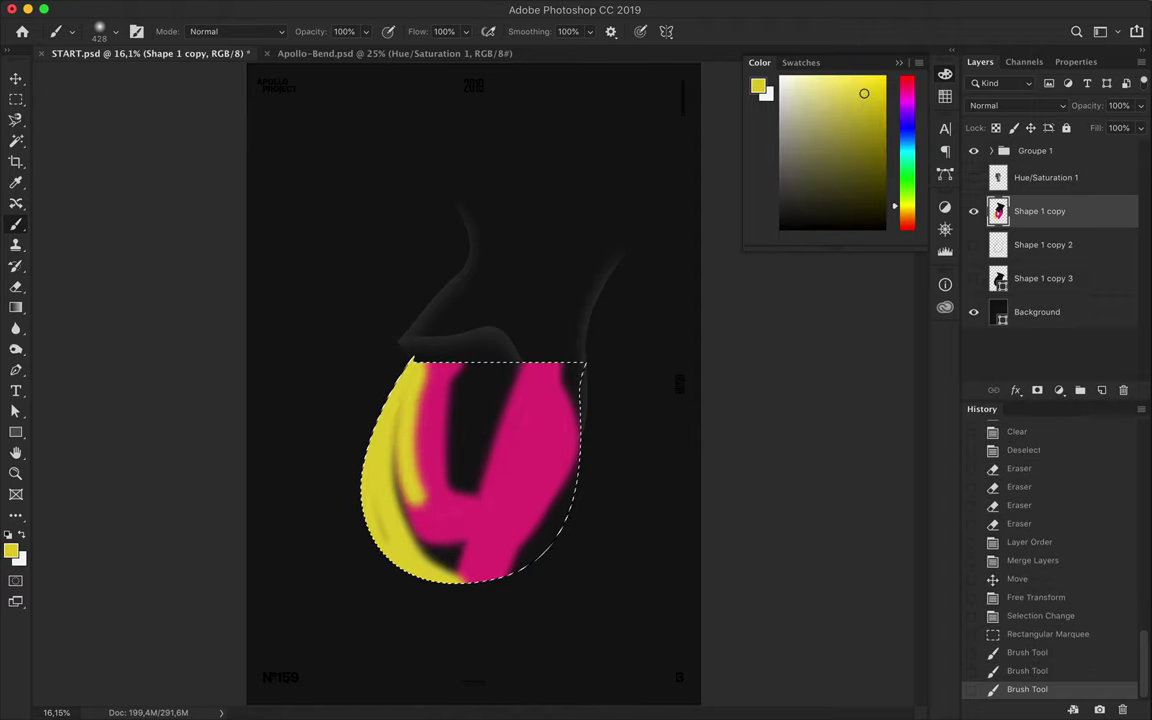
mouse_move(372, 507)
mouse_down()
mouse_move(580, 444)
mouse_move(433, 507)
mouse_up()
drag(906, 205, 906, 140)
mouse_move(460, 545)
mouse_down()
mouse_move(422, 405)
mouse_move(517, 370)
mouse_up()
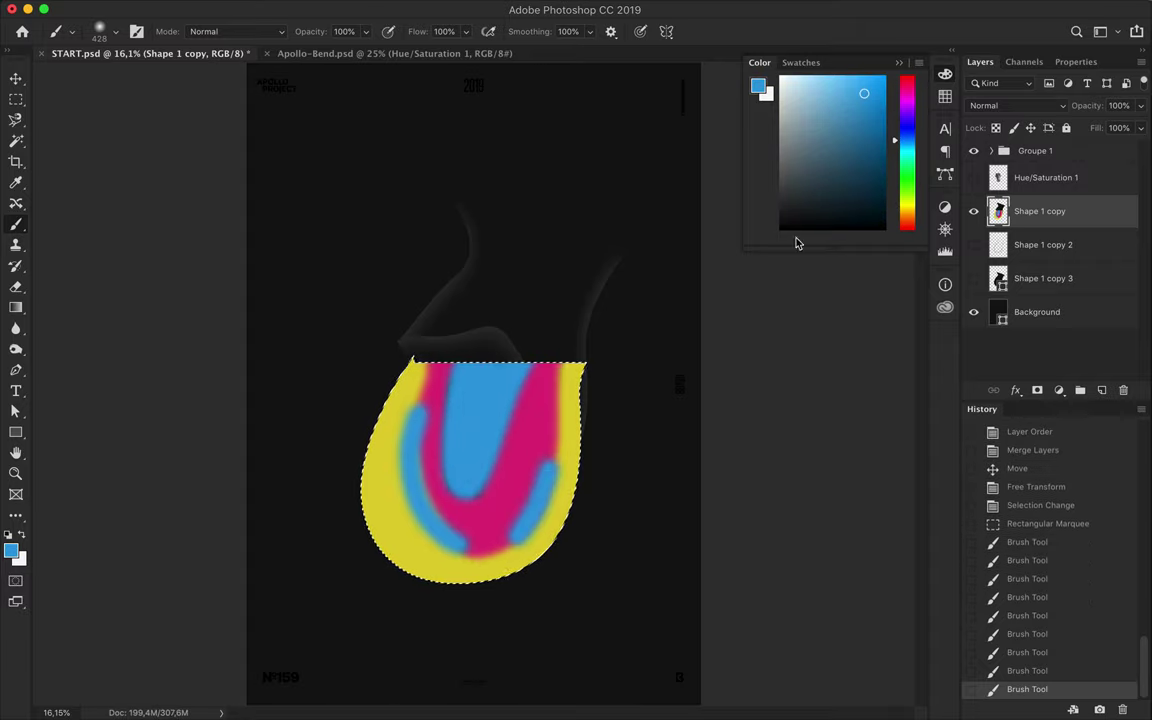
drag(906, 140, 906, 127)
drag(398, 450, 422, 522)
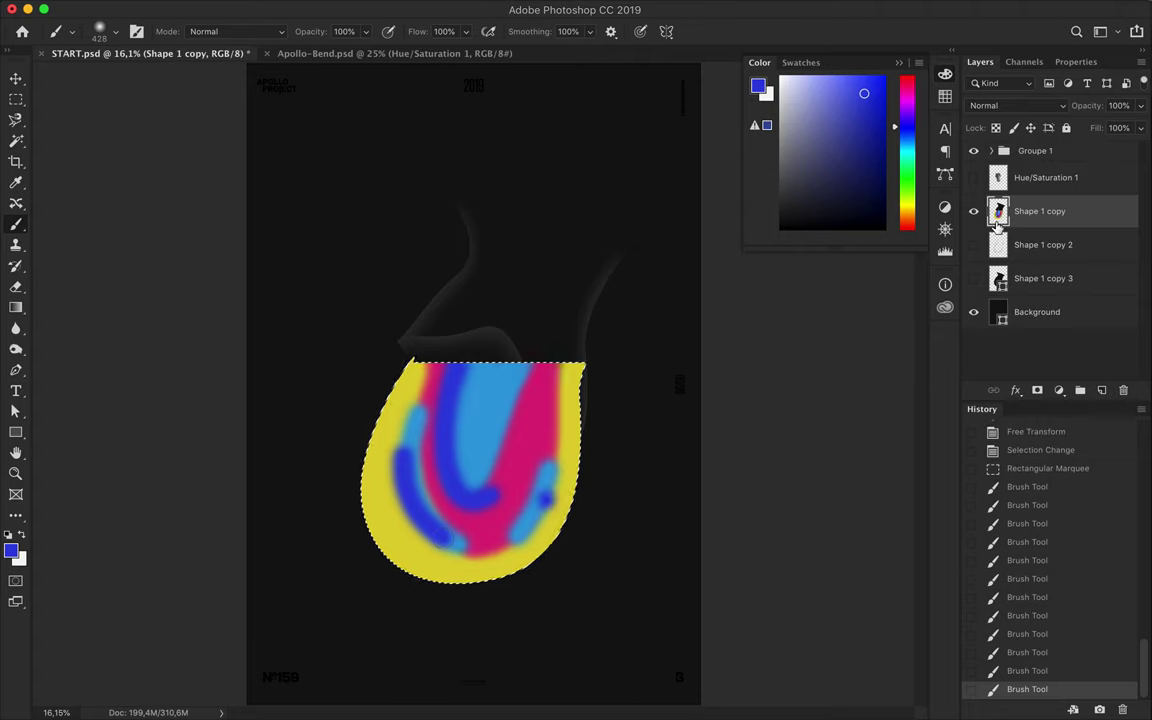
drag(1040, 222, 1040, 204)
click(465, 10)
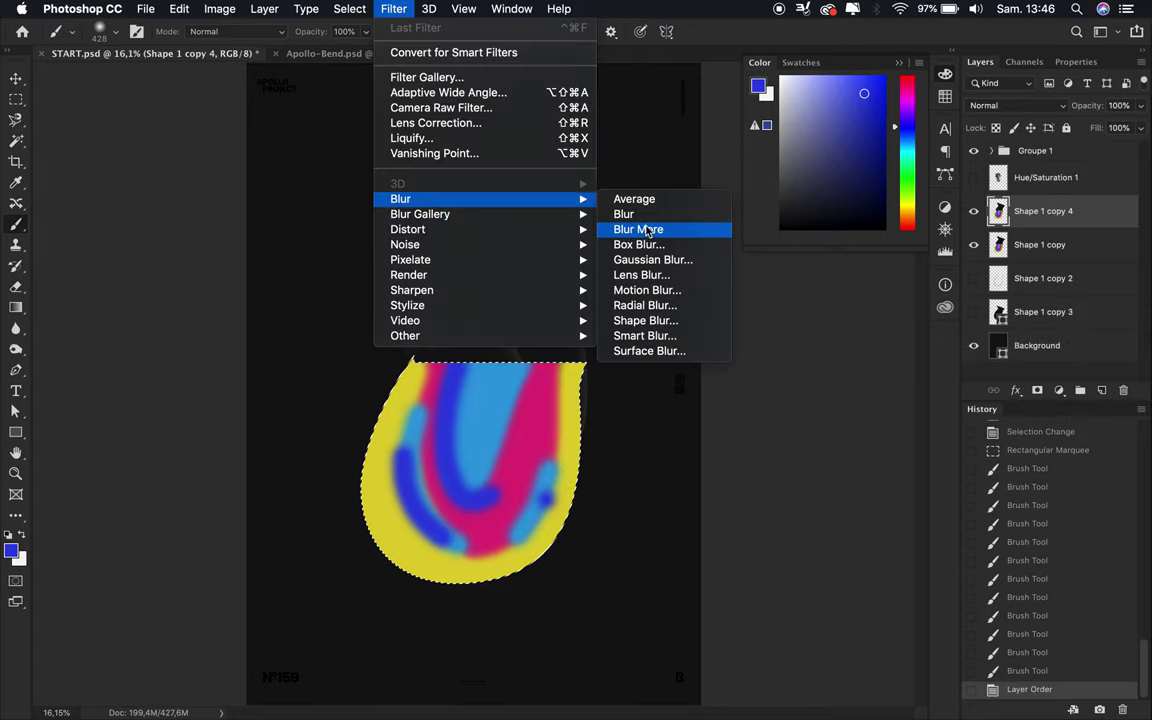
Try and undo a blur, then twirl the blob into a spiral in Liquify at density 75.
click(640, 212)
click(463, 9)
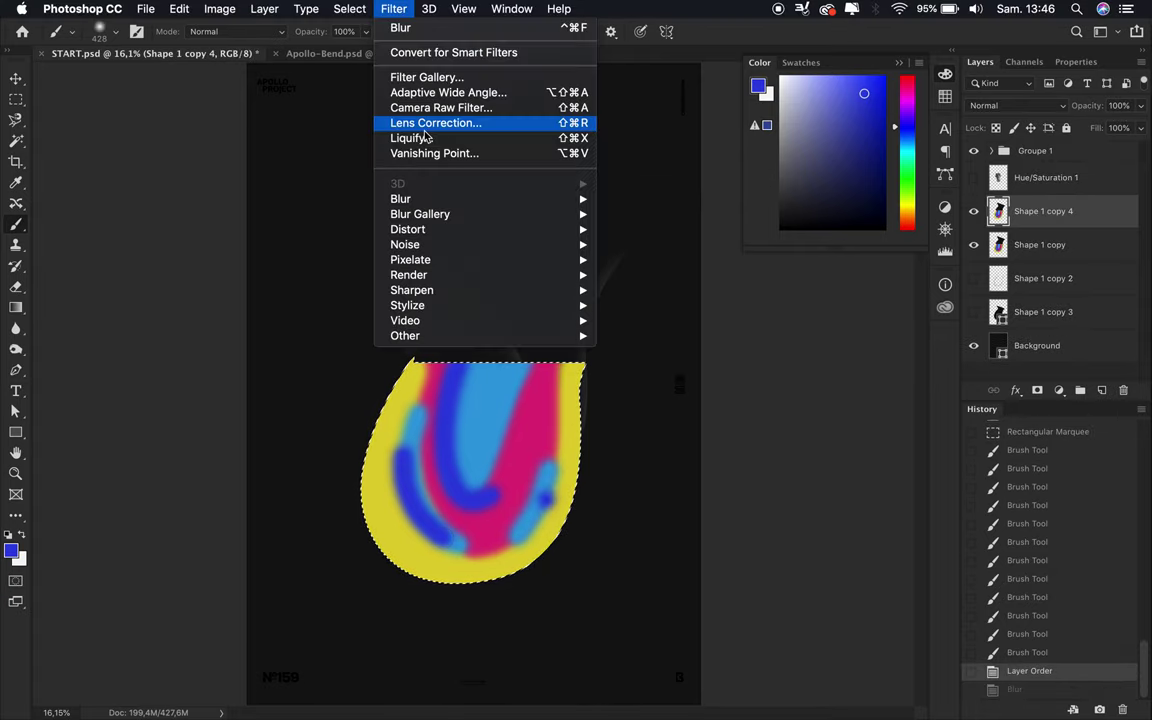
key(ctrl+z)
key(ctrl+shift+x)
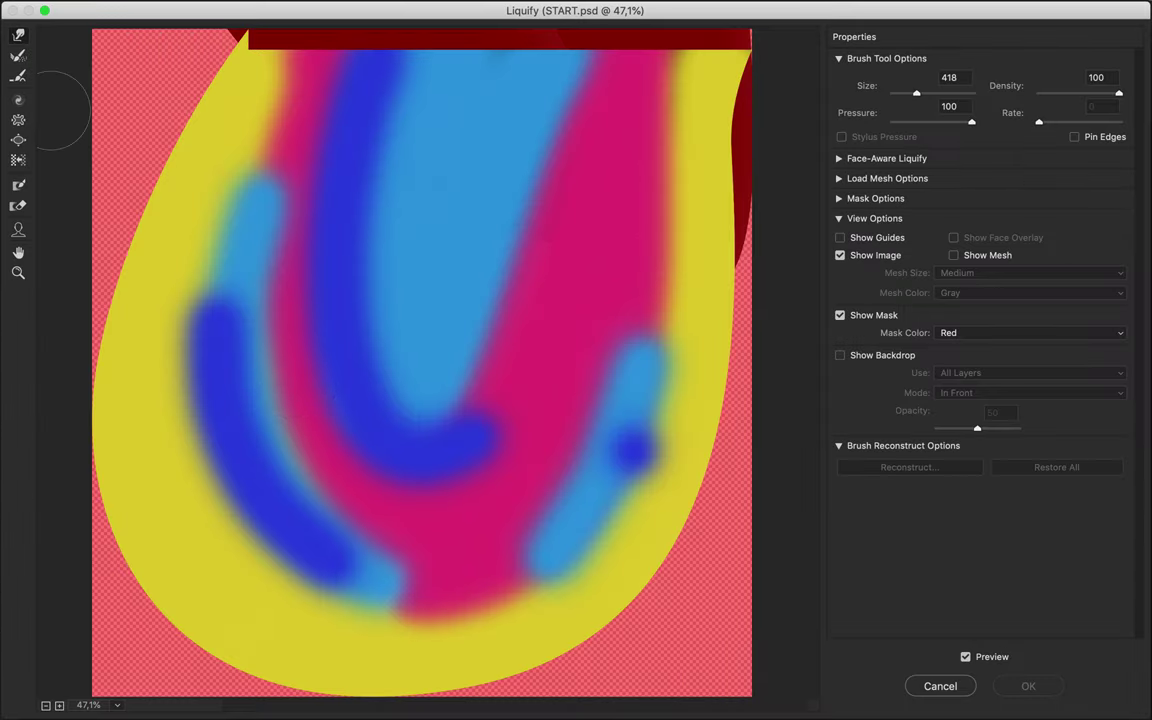
drag(630, 170, 30, 140)
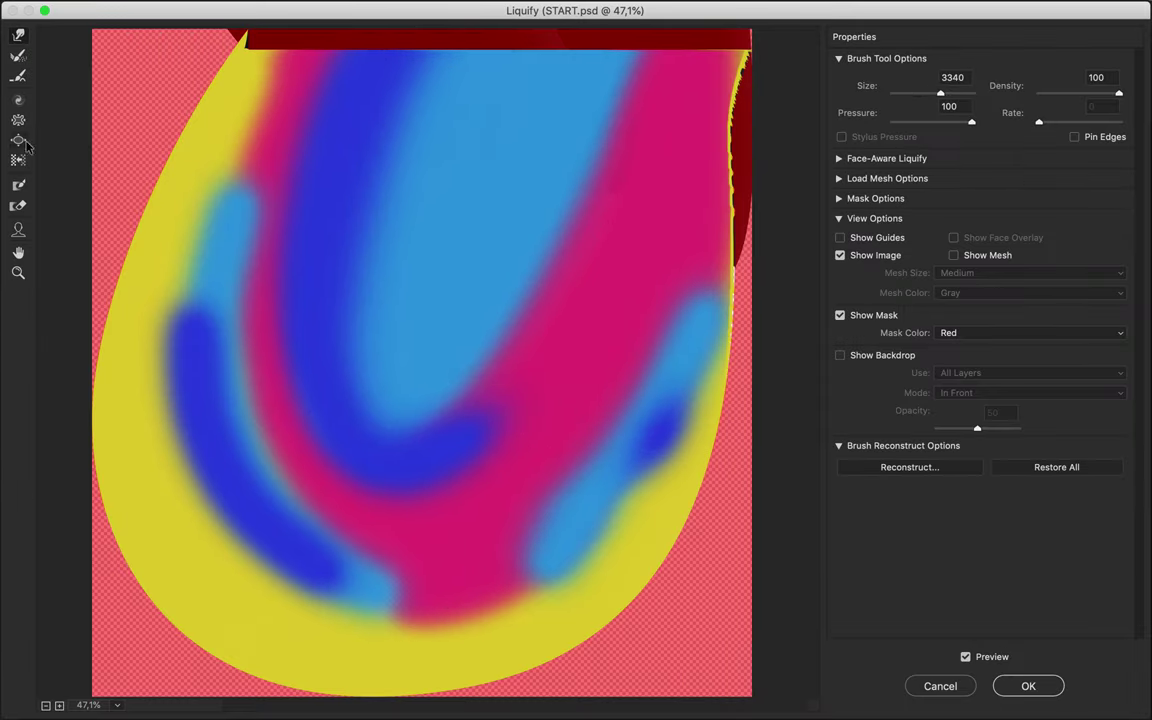
drag(500, 330, 500, 330)
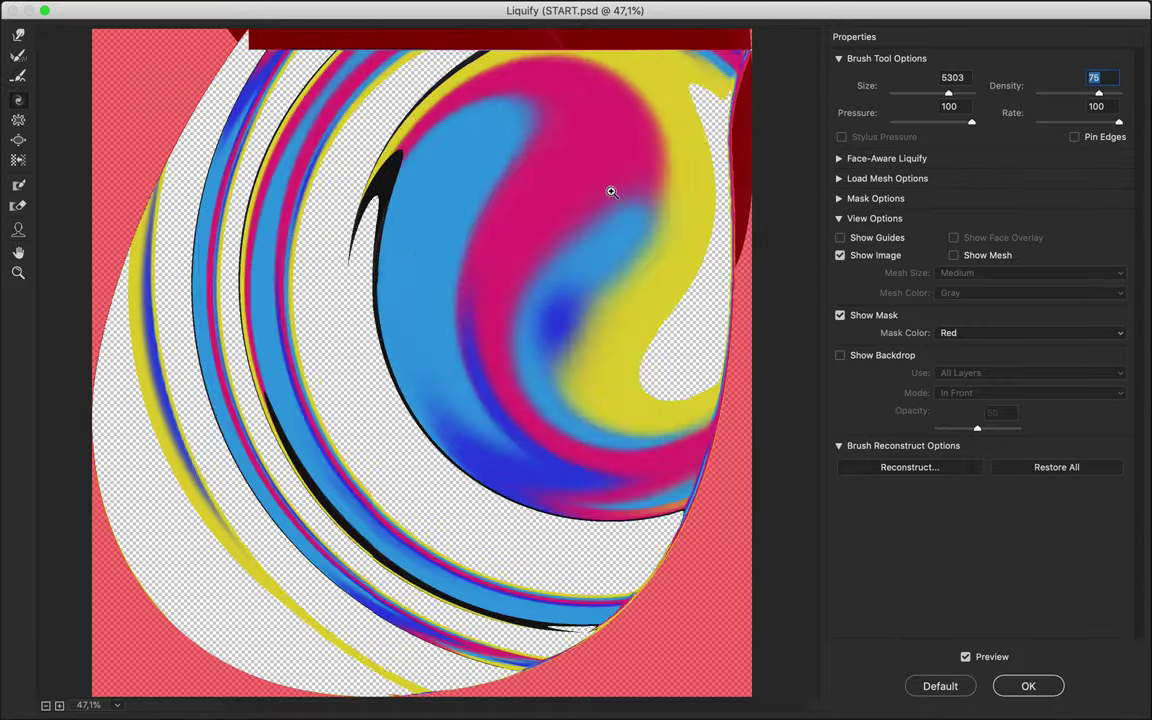
drag(1008, 86, 998, 86)
drag(660, 330, 915, 340)
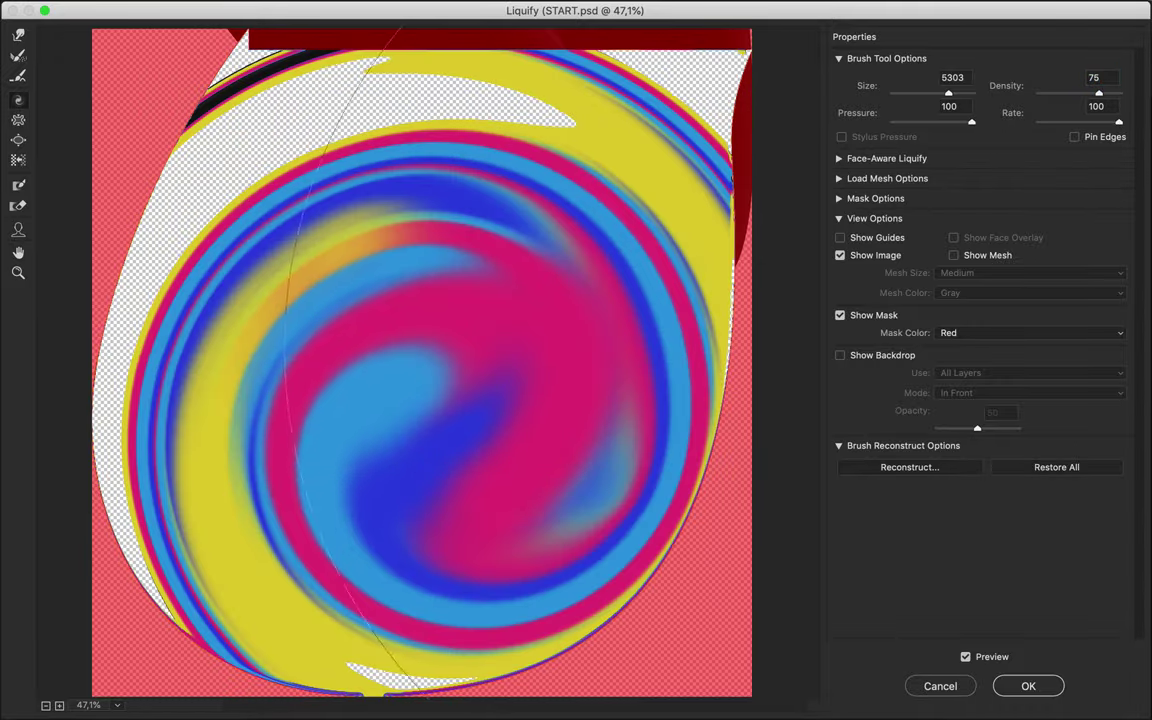
key(Return)
Load the drop shape's outline and delete the swirled colour outside it.
key(ctrl+t)
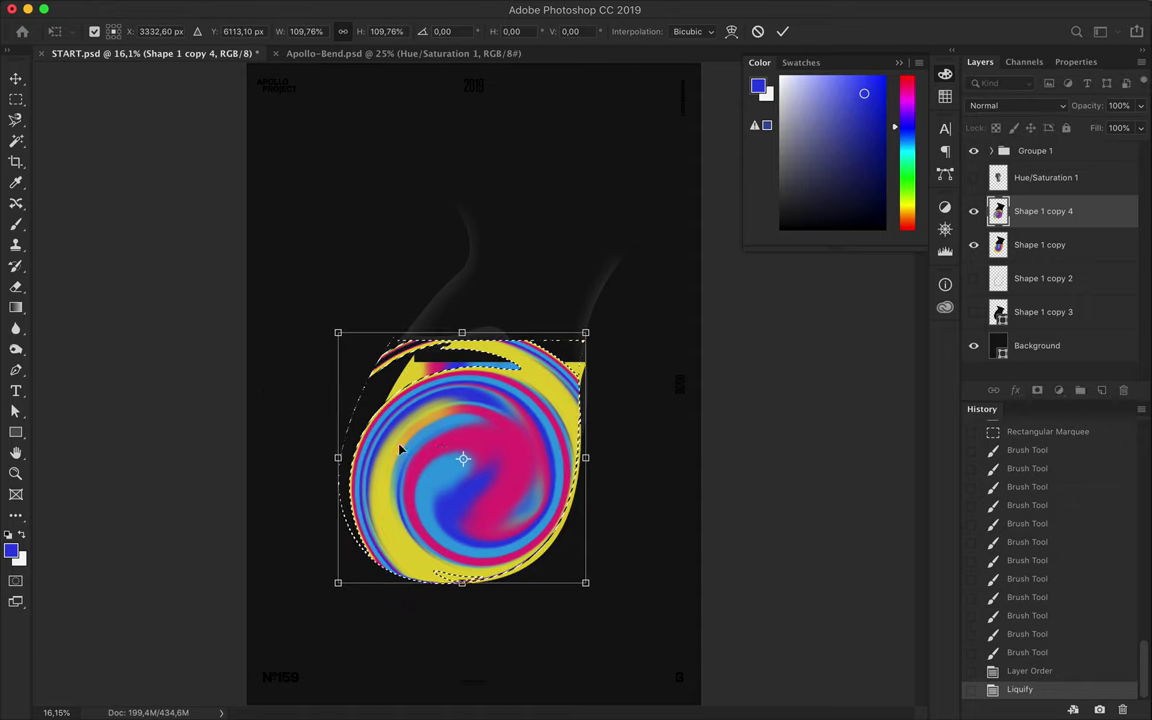
key(Return)
key(ctrl+d)
ctrl+click(998, 311)
key(ctrl+shift+i)
key(Delete)
Select the Shape 1 copy 3 and Shape 1 copy 2 layers and deselect.
click(1040, 244)
click(1043, 311)
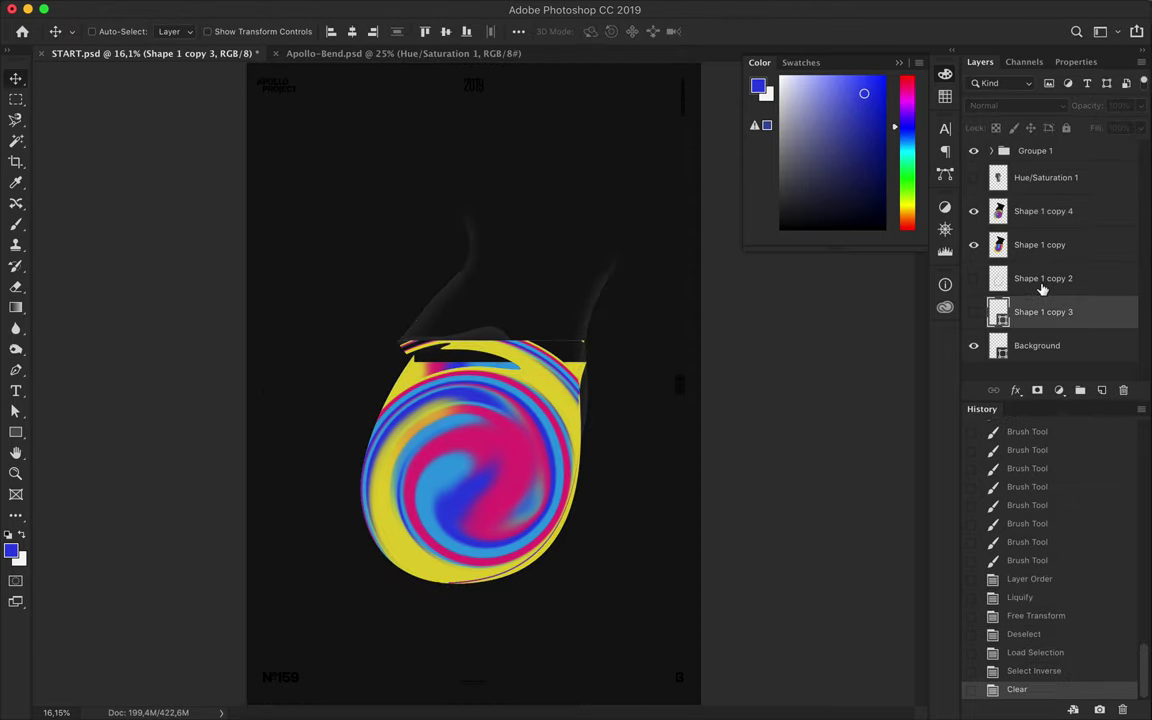
shift+click(1046, 280)
key(ctrl+d)
Revert in History to before the blob experiments and add a new empty layer.
scroll(1040, 550, up, 5)
click(1043, 430)
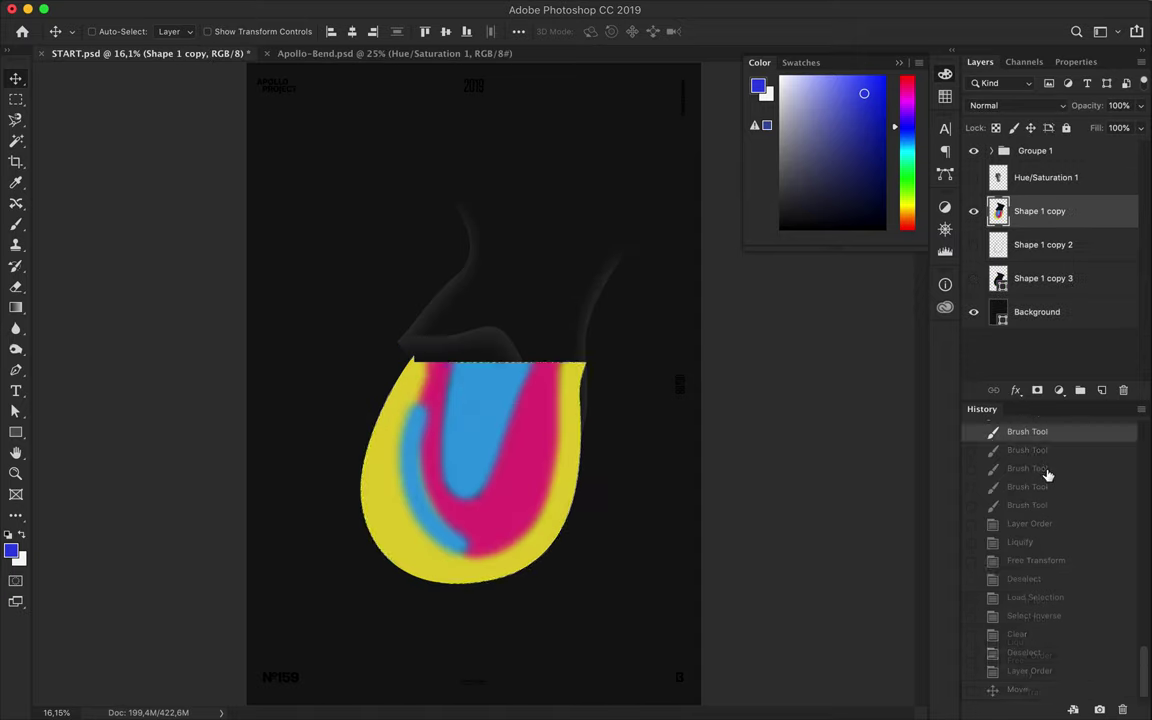
scroll(1045, 470, up, 2)
click(1043, 463)
key(ctrl+shift+n)
Set up a 1400 px soft brush and paint a soft yellow curve at lower left.
key(b)
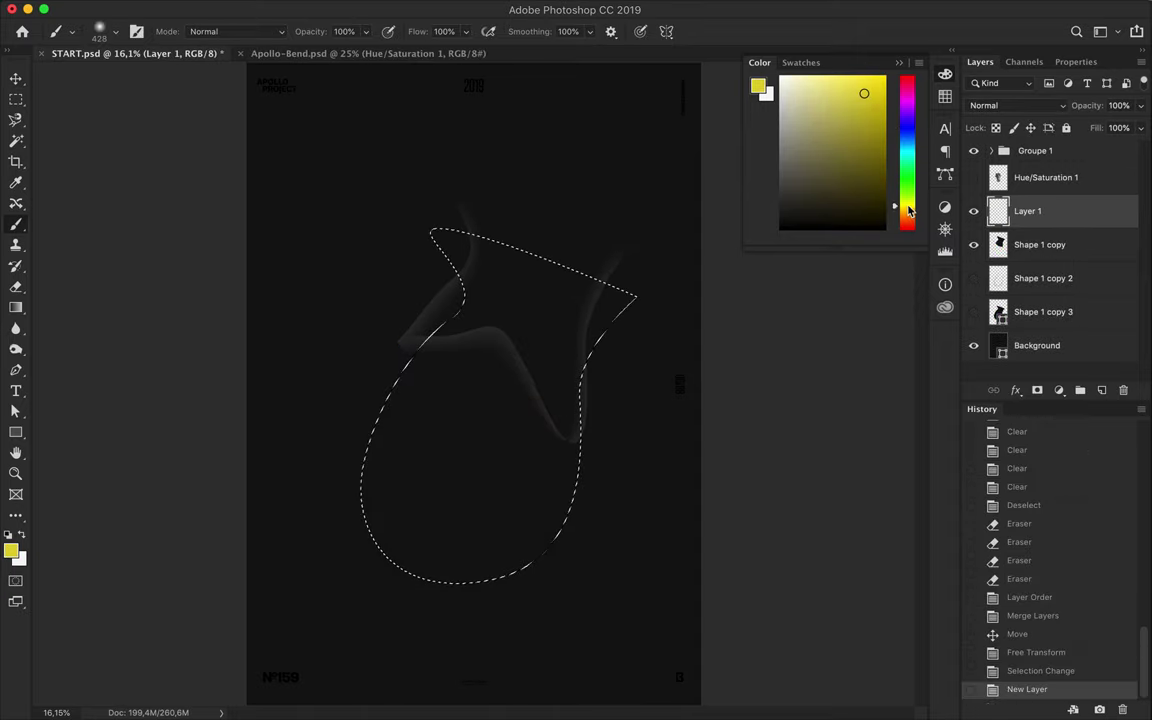
drag(420, 358, 362, 485)
key(ctrl+h)
key(m)
key(ctrl+z)
key(ctrl+d)
key(b)
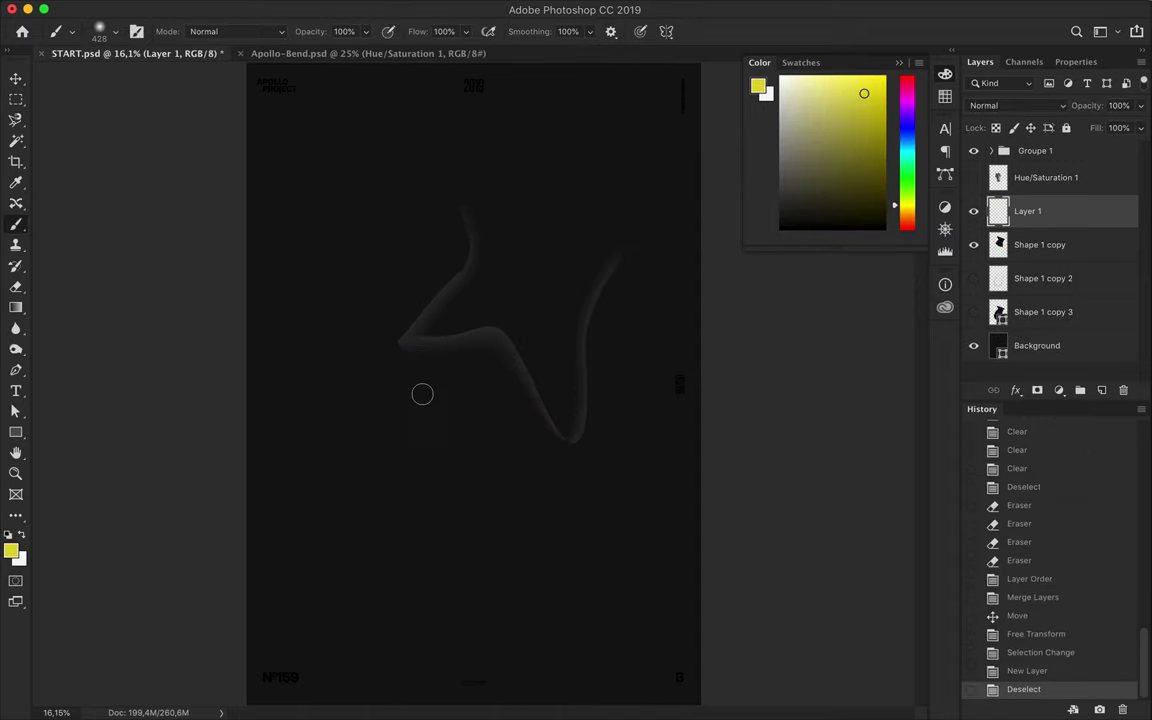
right_click(544, 348)
key(Escape)
mouse_move(318, 340)
mouse_down()
mouse_move(458, 532)
mouse_move(565, 395)
mouse_up()
Paint pink strokes over the yellow and across the right, top and left.
drag(907, 205, 907, 82)
drag(372, 335, 545, 412)
drag(605, 365, 560, 595)
drag(398, 265, 600, 285)
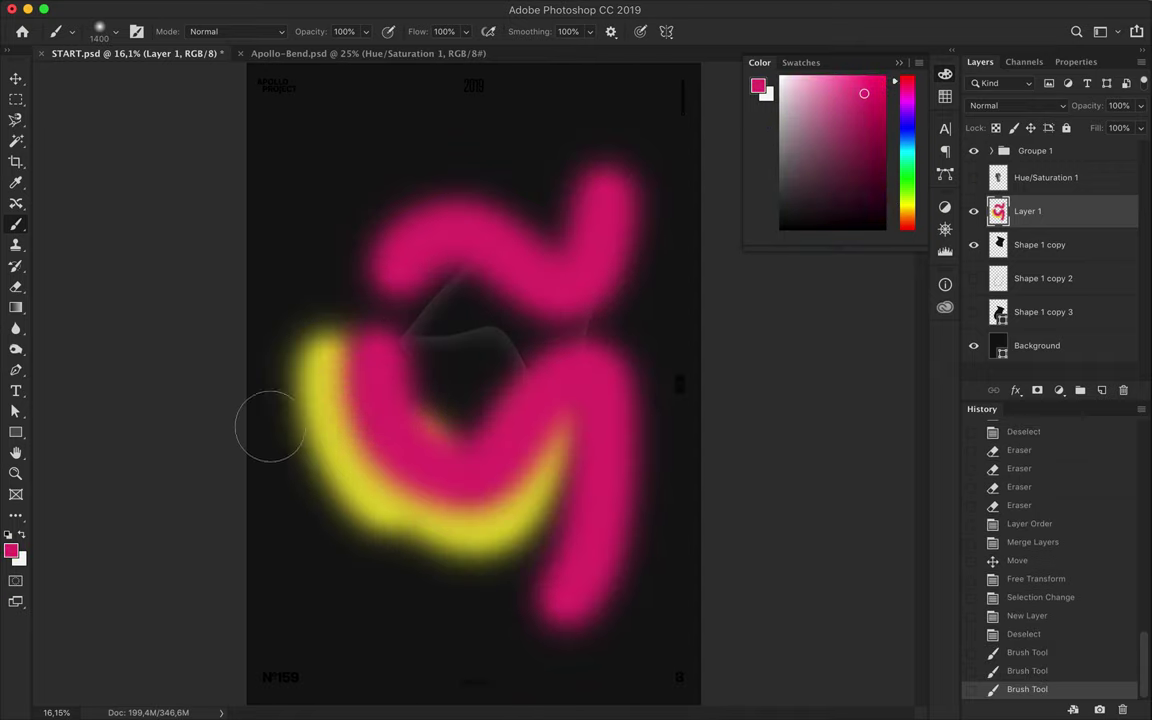
drag(270, 424, 405, 595)
Paint cyan strokes across the upper middle and lower left.
click(907, 145)
mouse_move(437, 316)
mouse_down()
mouse_move(599, 321)
mouse_move(262, 345)
mouse_up()
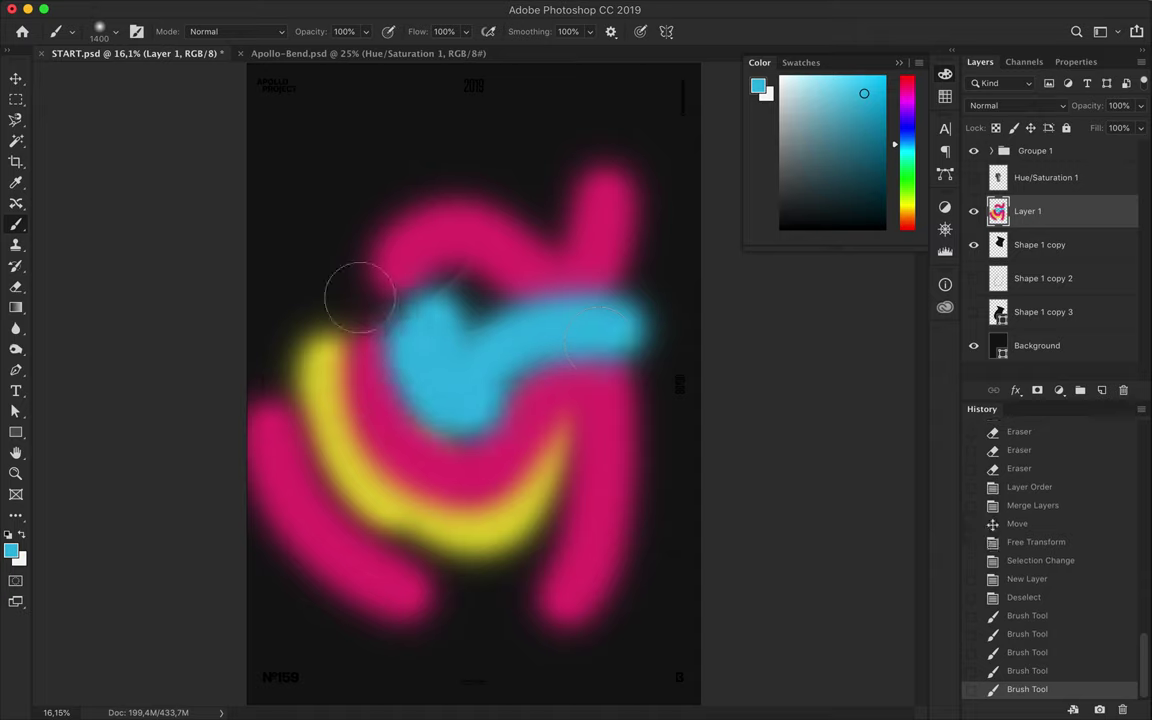
click(405, 560)
mouse_move(544, 573)
mouse_down()
mouse_move(566, 625)
mouse_move(468, 556)
mouse_up()
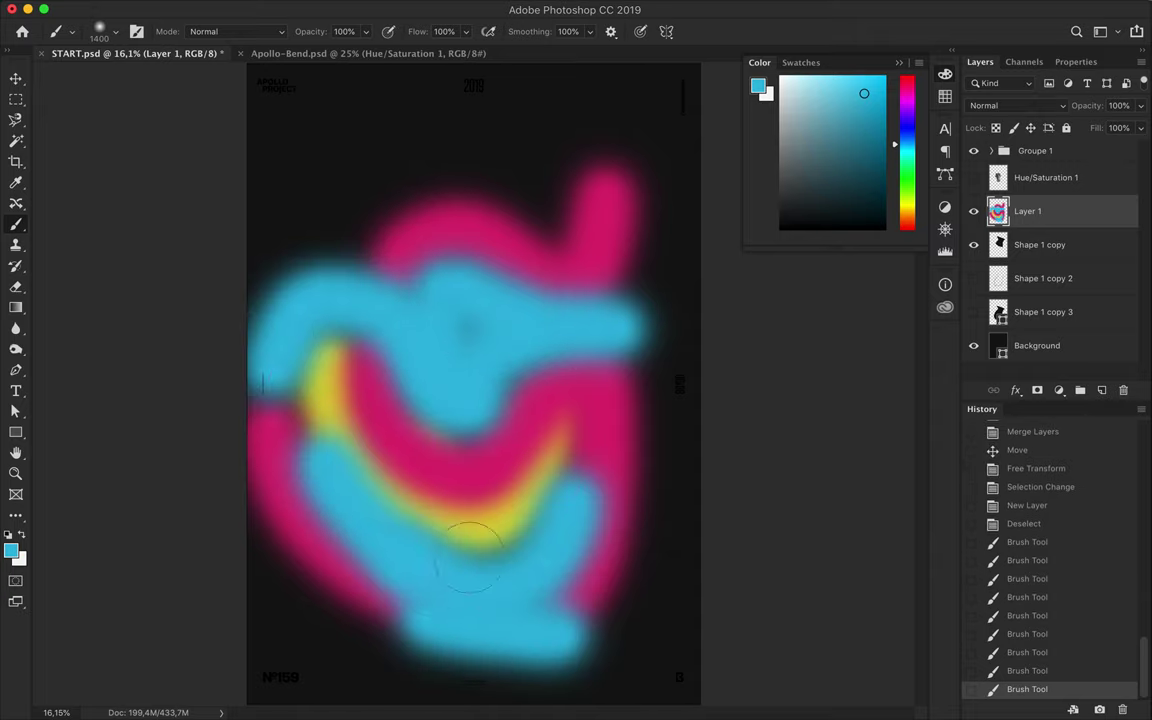
Pick yellow from the Swatches and add yellow curves through the middle and near the top.
click(945, 93)
click(752, 83)
drag(280, 340, 530, 480)
drag(440, 420, 530, 355)
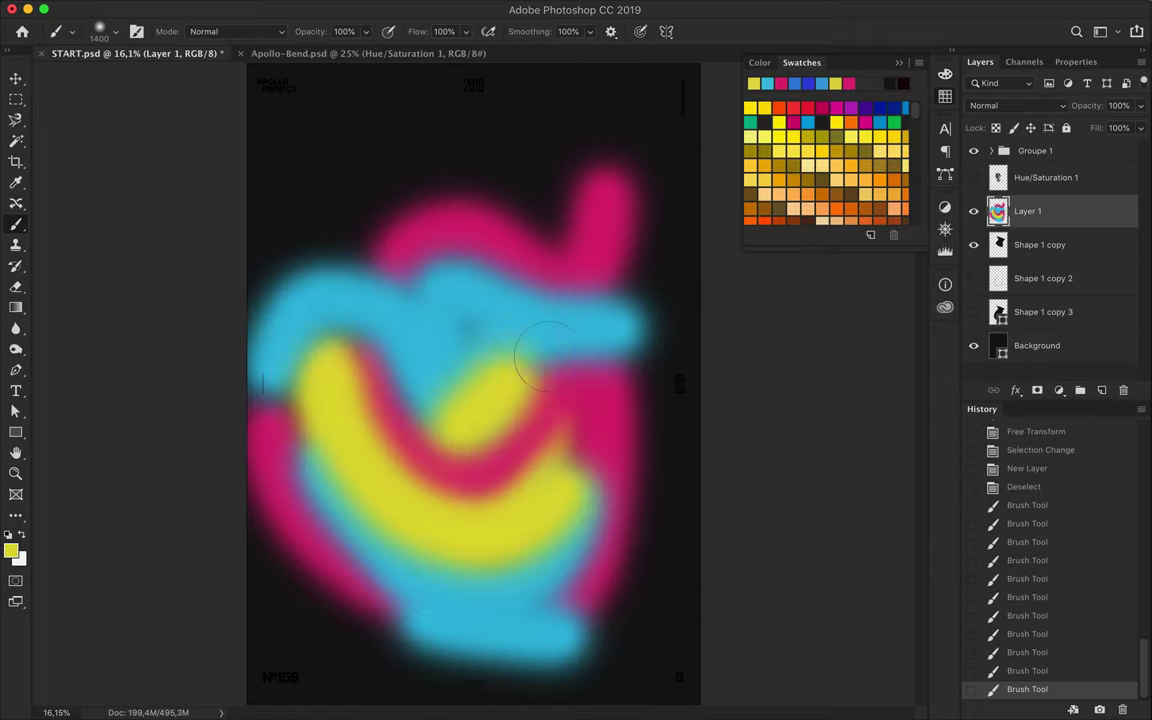
drag(320, 235, 535, 208)
Duplicate the painted layer as Layer 1 copy.
key(v)
key(ctrl+j)
click(391, 8)
key(Escape)
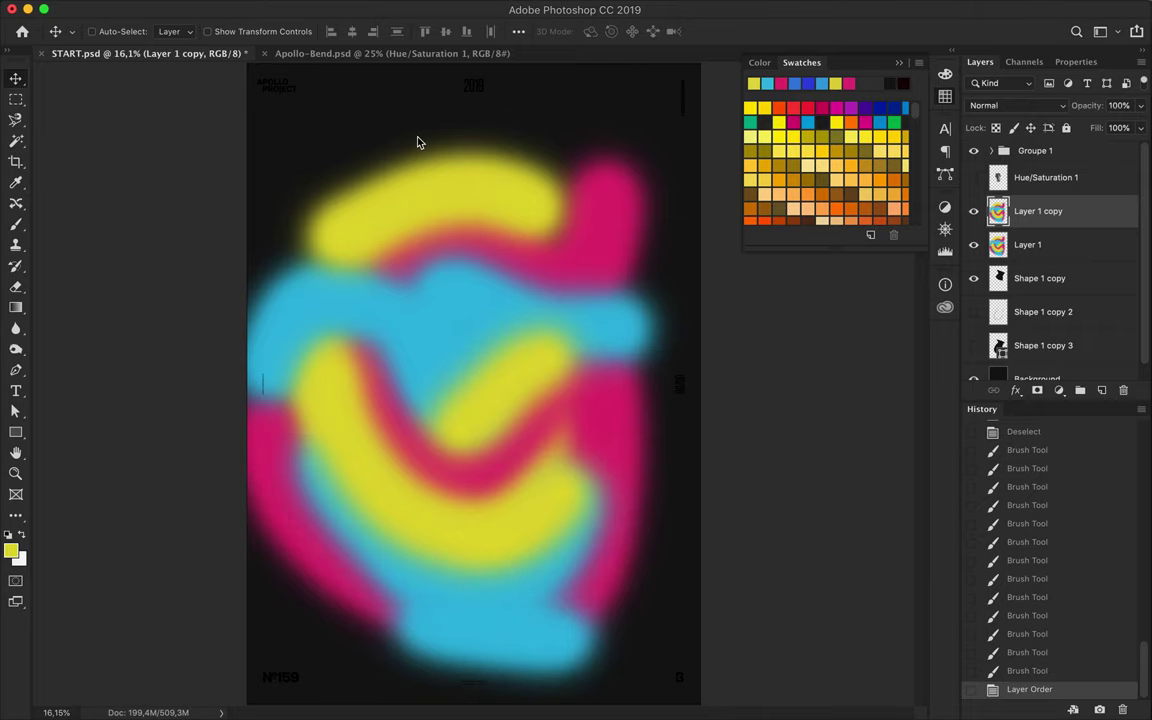
Twirl the copy's strokes into one big spiral with Liquify, then invert the drop-shape selection.
key(ctrl+shift+x)
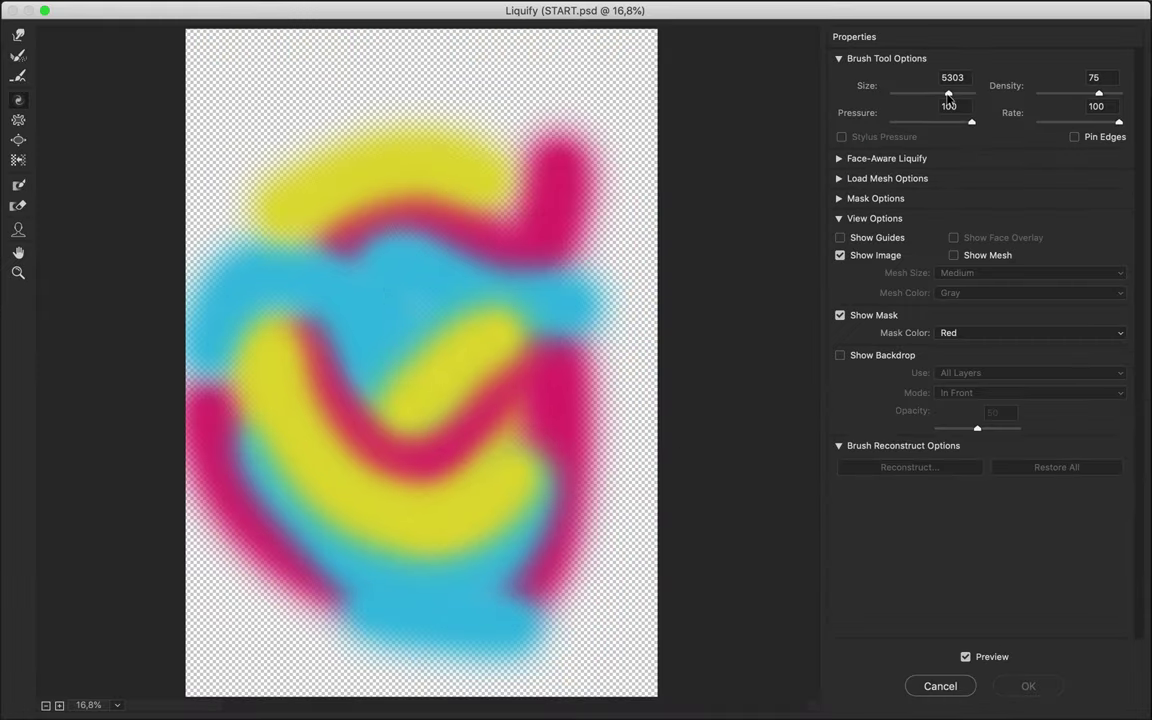
drag(411, 404, 411, 404)
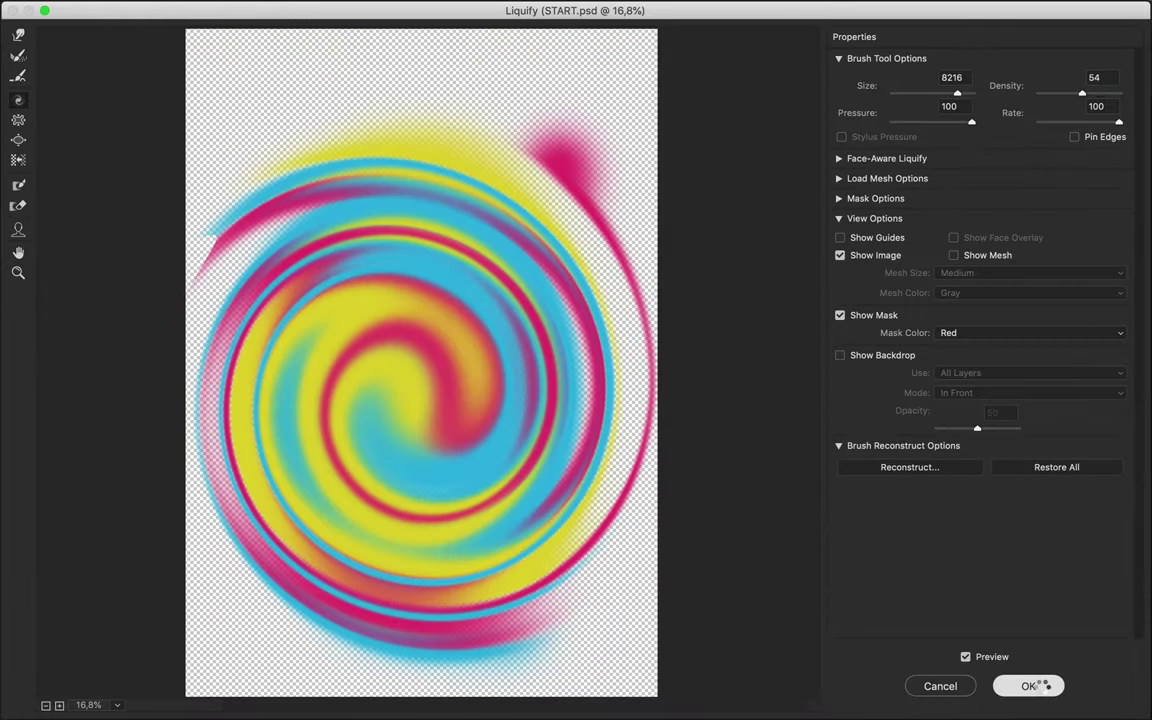
click(1029, 686)
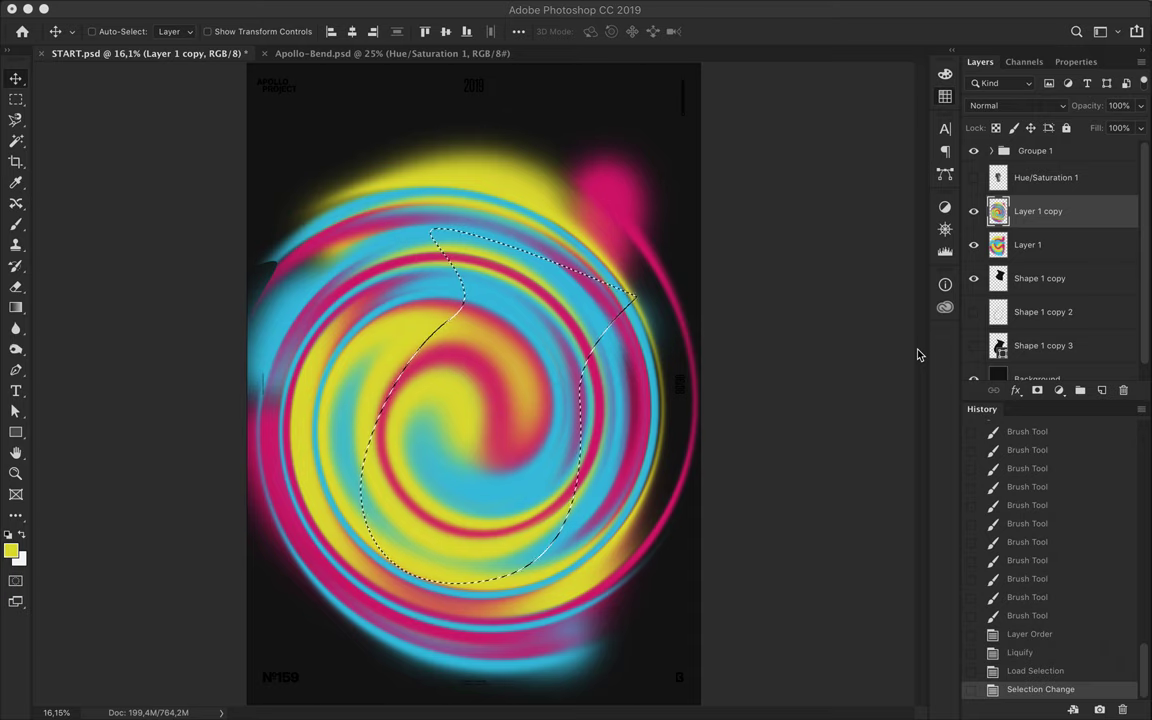
key(ctrl+shift+i)
Clear the spiral outside the drop shape and duplicate the clipped layer.
key(Delete)
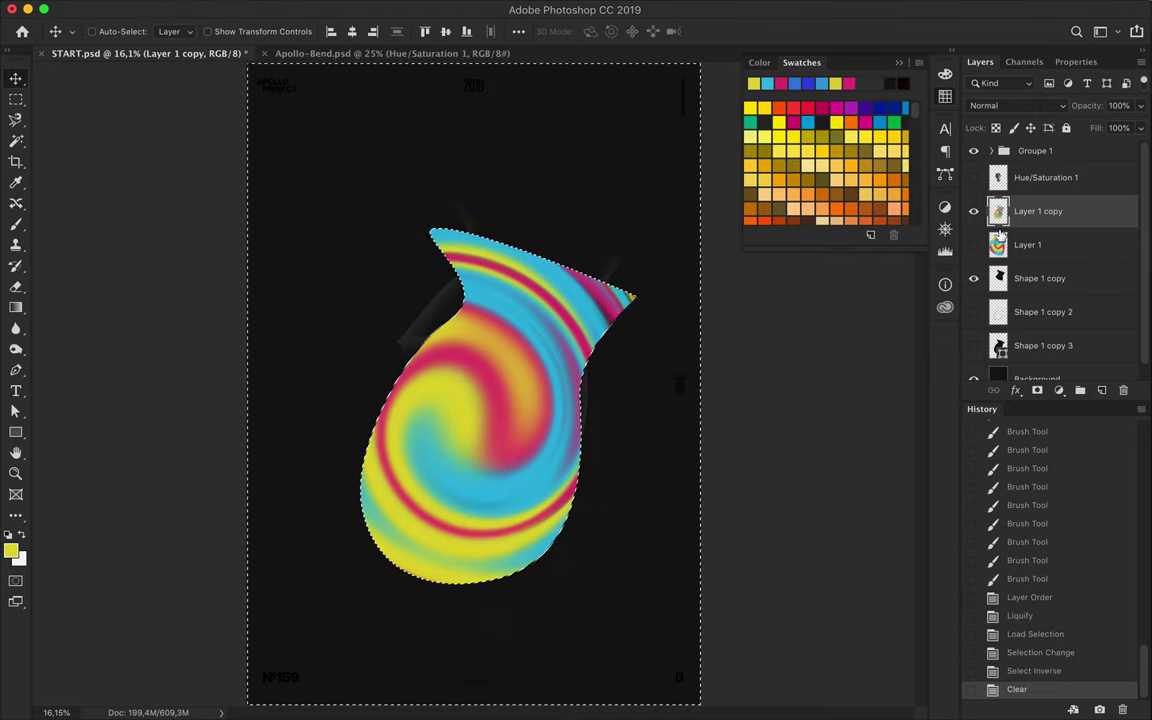
key(ctrl+j)
key(ctrl+d)
Apply a 158.9 px Gaussian Blur to the copy and clear the blur outside the shape.
click(393, 9)
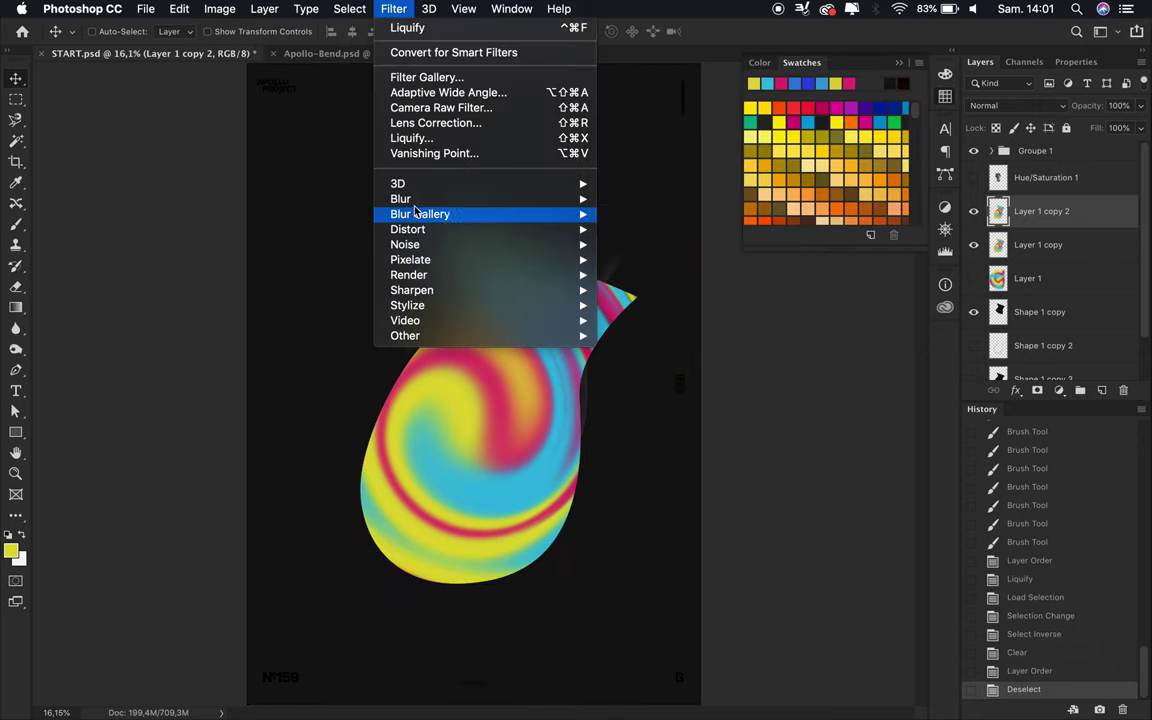
click(640, 259)
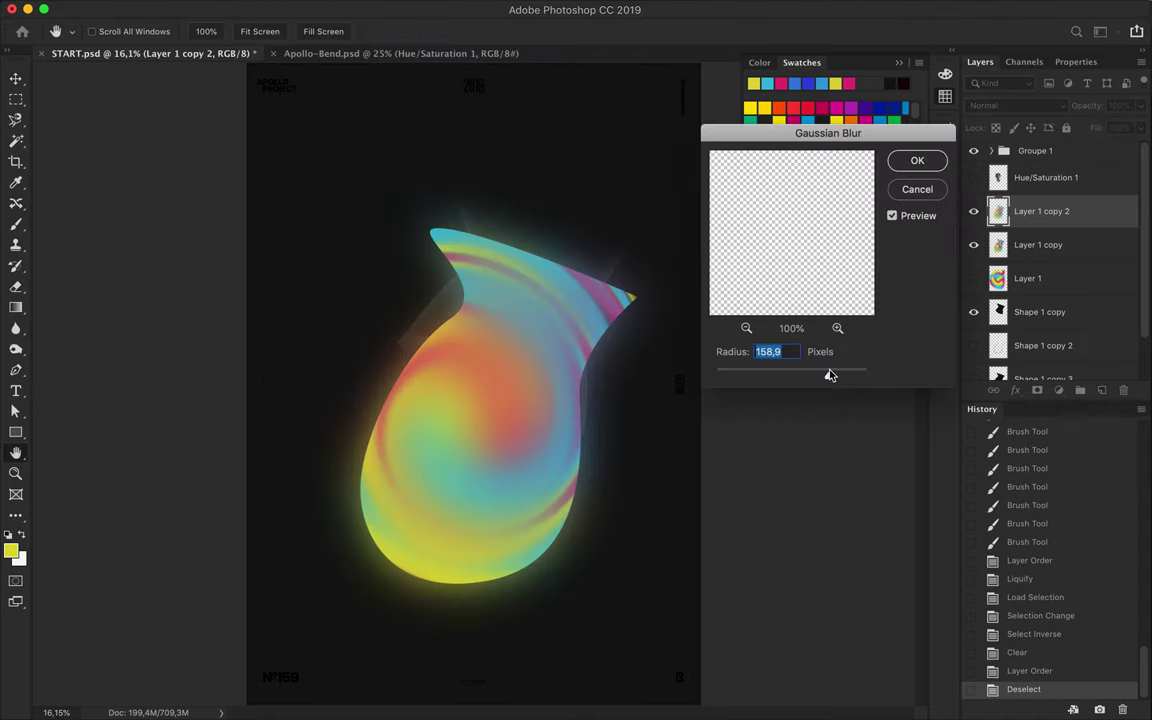
key(Return)
key(ctrl+shift+i)
key(Delete)
key(ctrl+d)
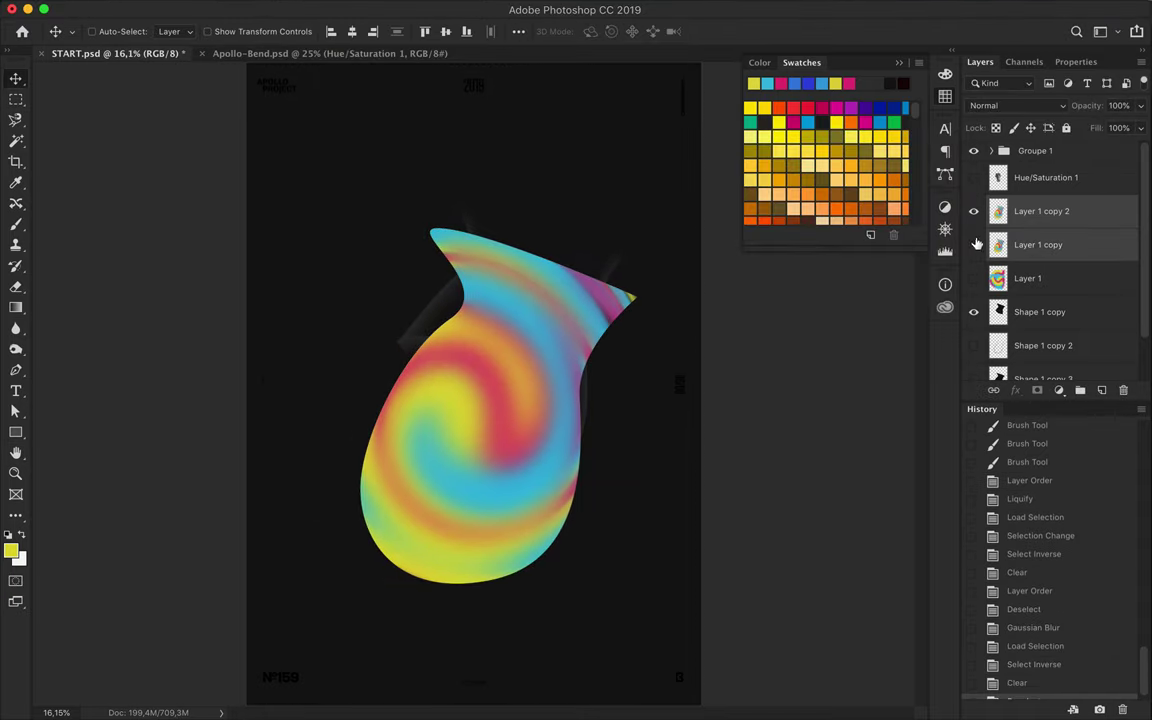
Move the three colour layers beneath the grey folds and enlarge them to 108.51%.
shift+click(1027, 278)
drag(1027, 278, 1033, 342)
key(ctrl+t)
mouse_move(248, 64)
mouse_down()
mouse_move(215, 95)
mouse_move(220, 80)
mouse_up()
drag(692, 397, 702, 397)
drag(230, 397, 226, 397)
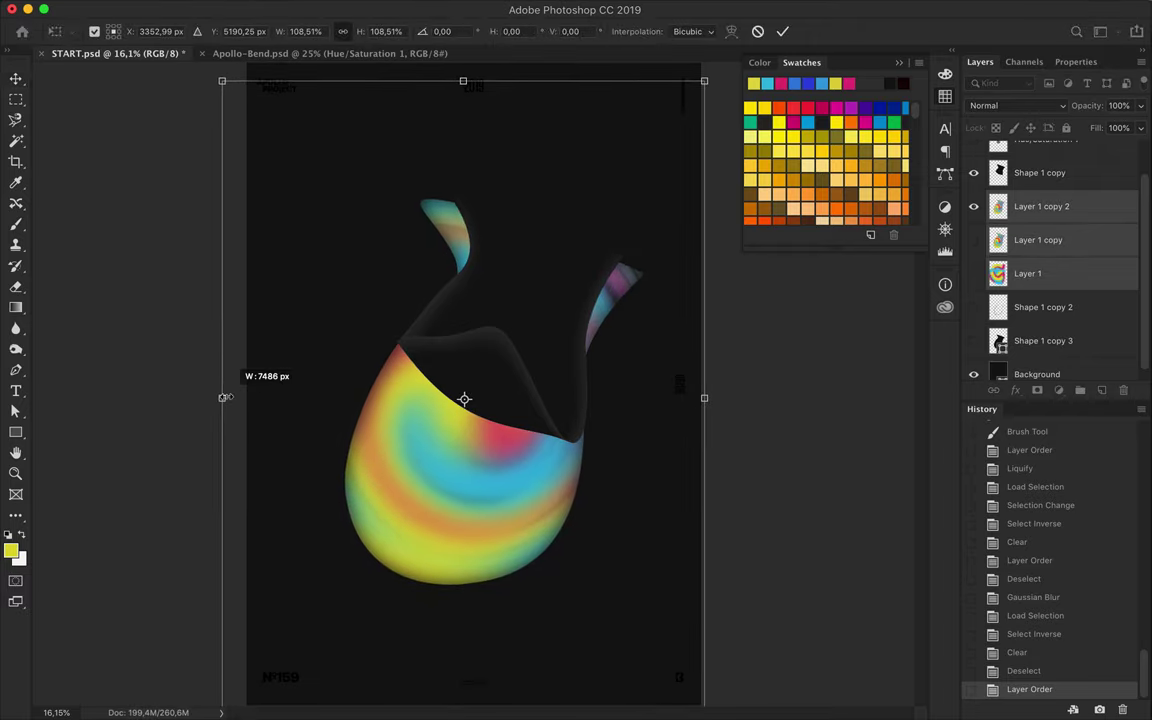
Commit the enlargement and erase the stray colour strands above the crescent.
click(1040, 172)
click(1040, 206)
key(b)
key(e)
drag(435, 210, 400, 195)
drag(620, 270, 655, 283)
drag(420, 200, 470, 257)
mouse_move(558, 303)
mouse_down()
mouse_move(420, 213)
mouse_move(627, 258)
mouse_up()
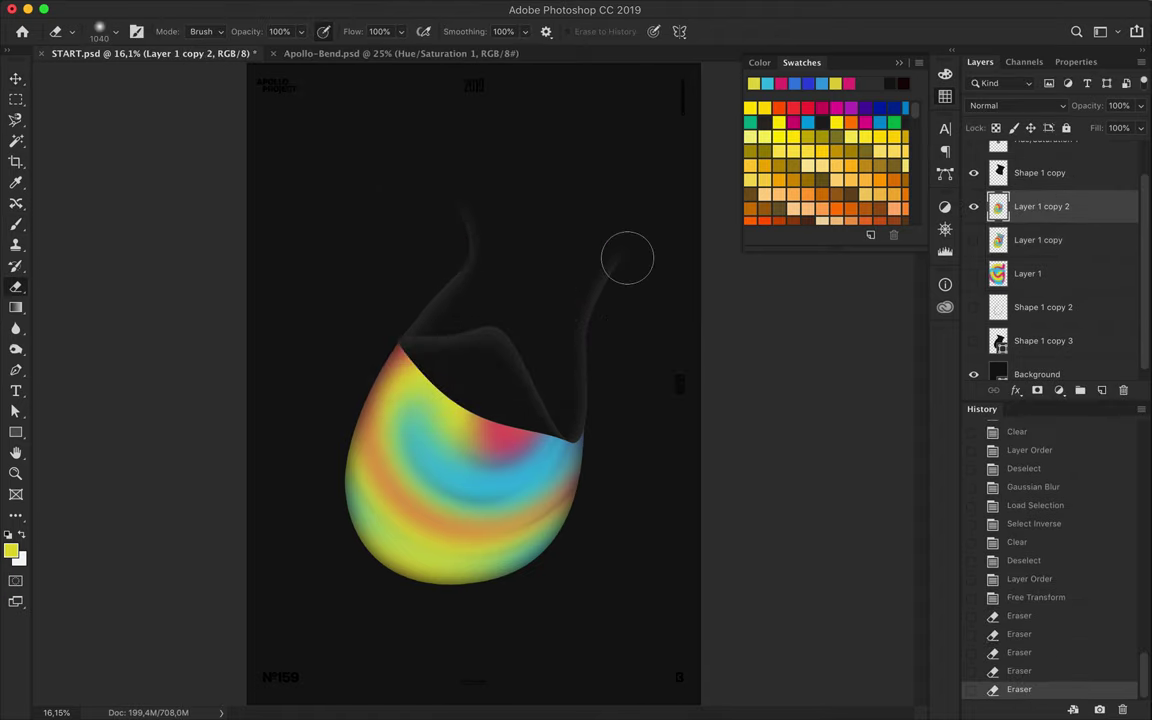
Warp the grey Shape 1 copy folds to bend down, then move them down-left.
key(v)
click(1040, 172)
key(ctrl+t)
right_click(517, 265)
click(527, 367)
drag(423, 297, 390, 300)
drag(586, 373, 680, 259)
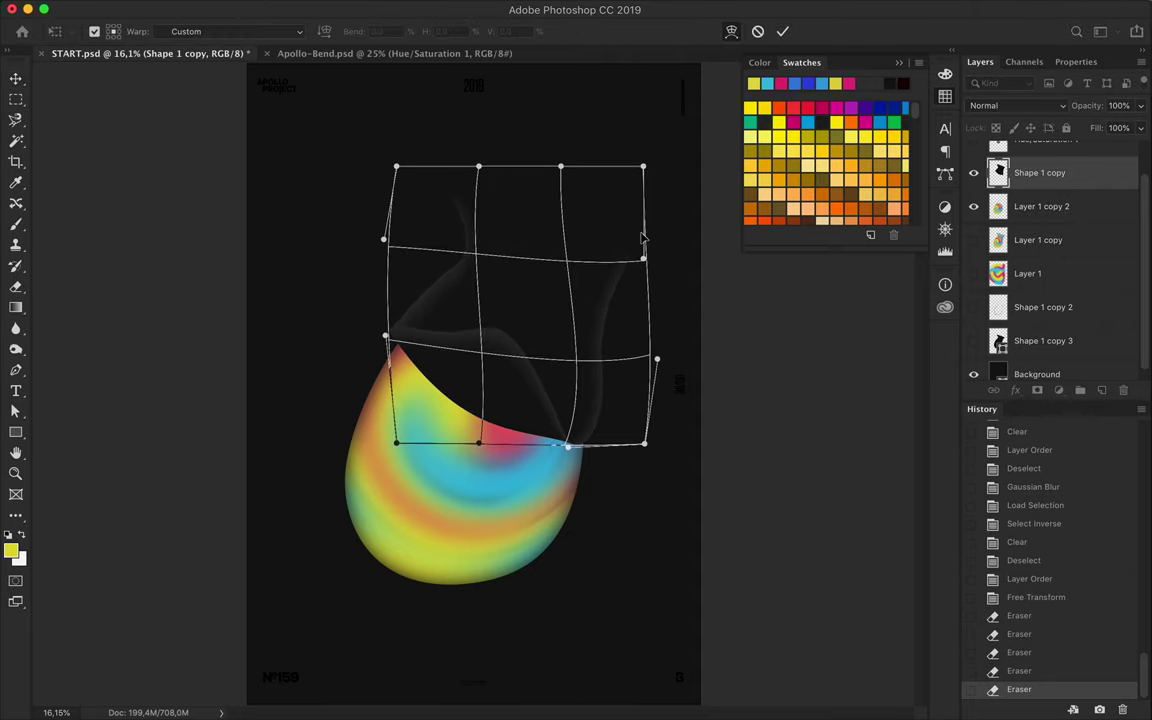
drag(450, 193, 465, 216)
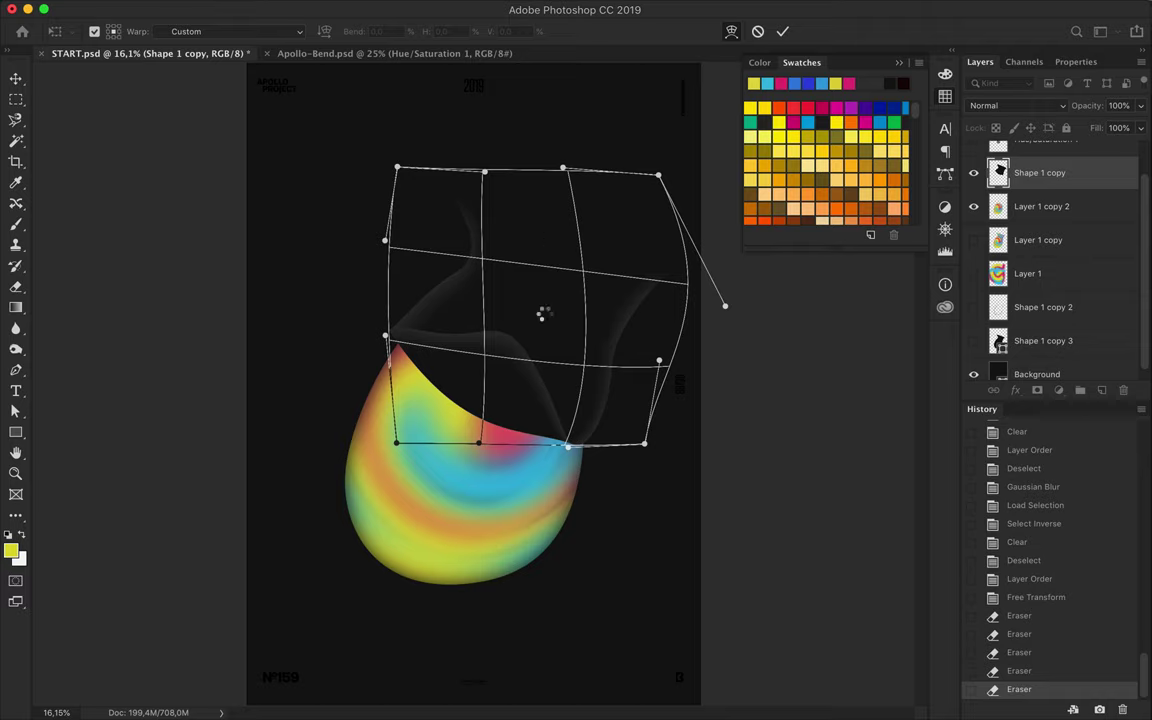
key(Return)
drag(547, 321, 508, 352)
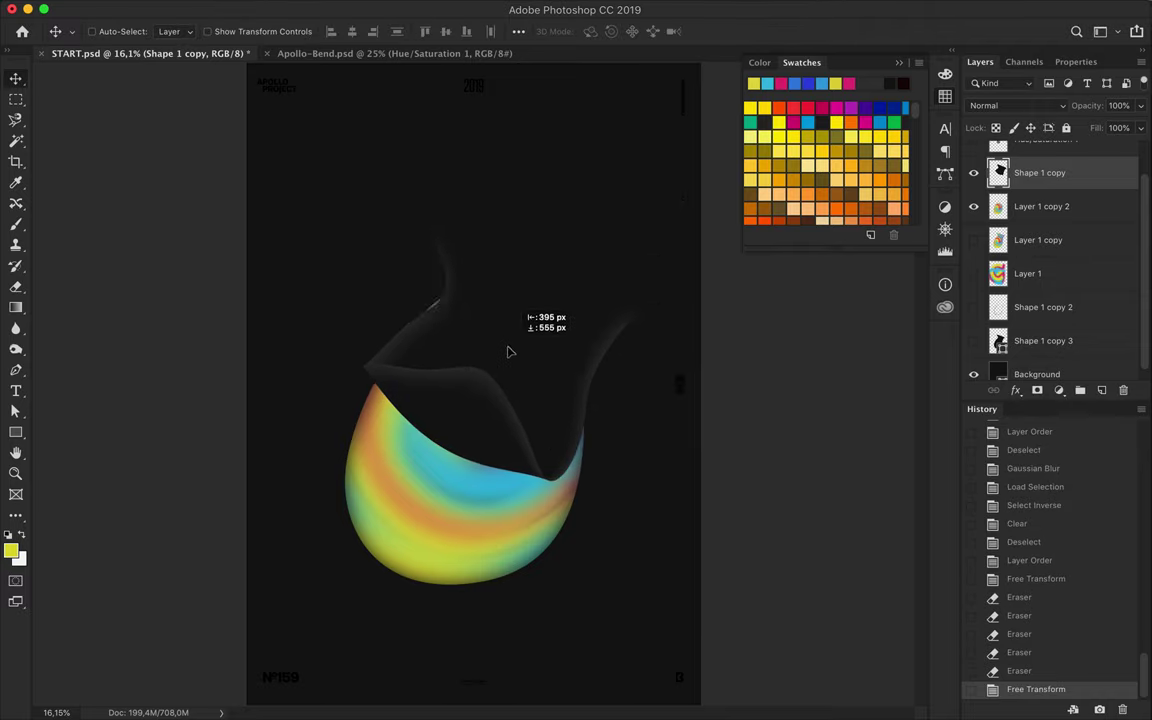
Select the grey folds and rainbow crescent layers together, Shape 1 copy through Shape 1 copy 3.
click(1045, 208)
scroll(1068, 265, up, 2)
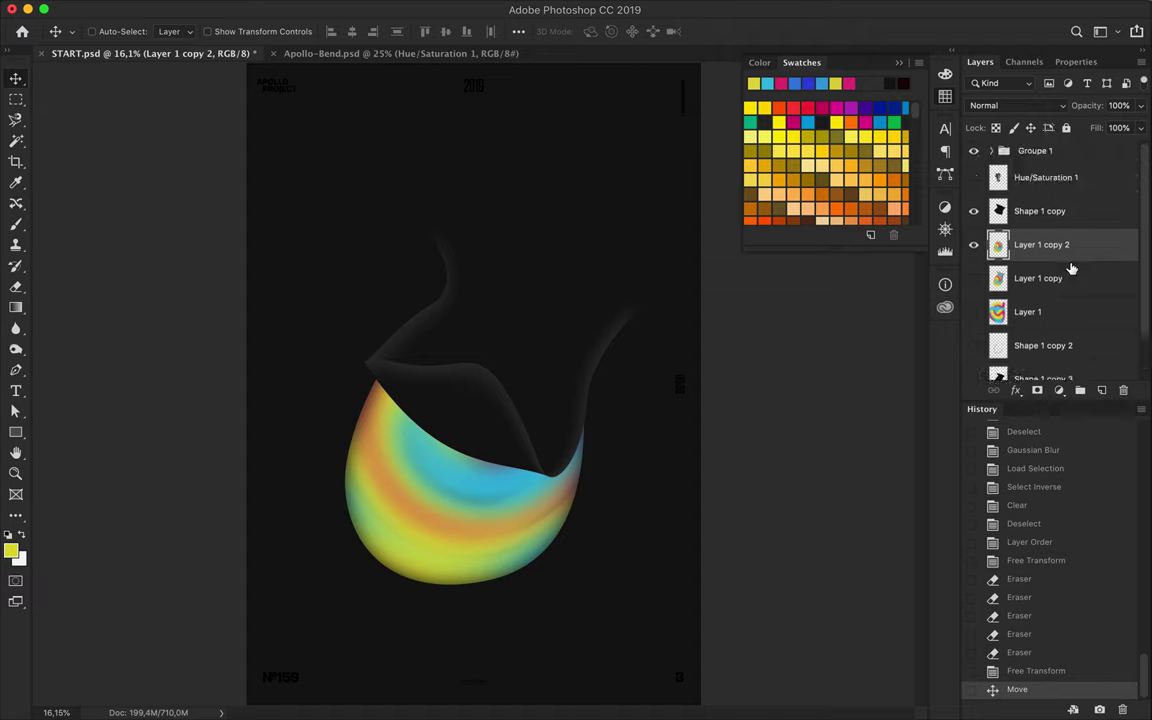
scroll(1060, 300, down, 3)
click(1057, 330)
scroll(1057, 300, up, 2)
shift+click(1040, 211)
Scale the folds and crescent up to 159% and widen them, then shift Layer 1 copy 2 down.
key(ctrl+t)
drag(463, 80, 466, 3)
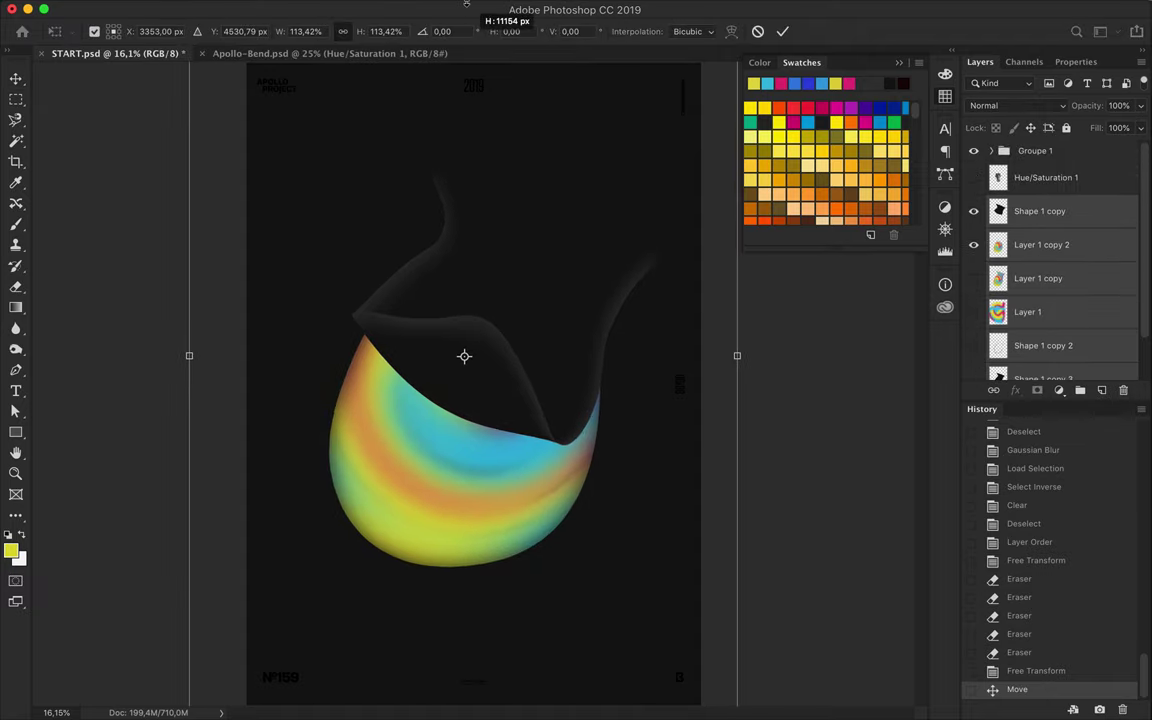
drag(757, 355, 771, 357)
drag(620, 301, 607, 311)
drag(180, 365, 104, 366)
drag(772, 366, 872, 366)
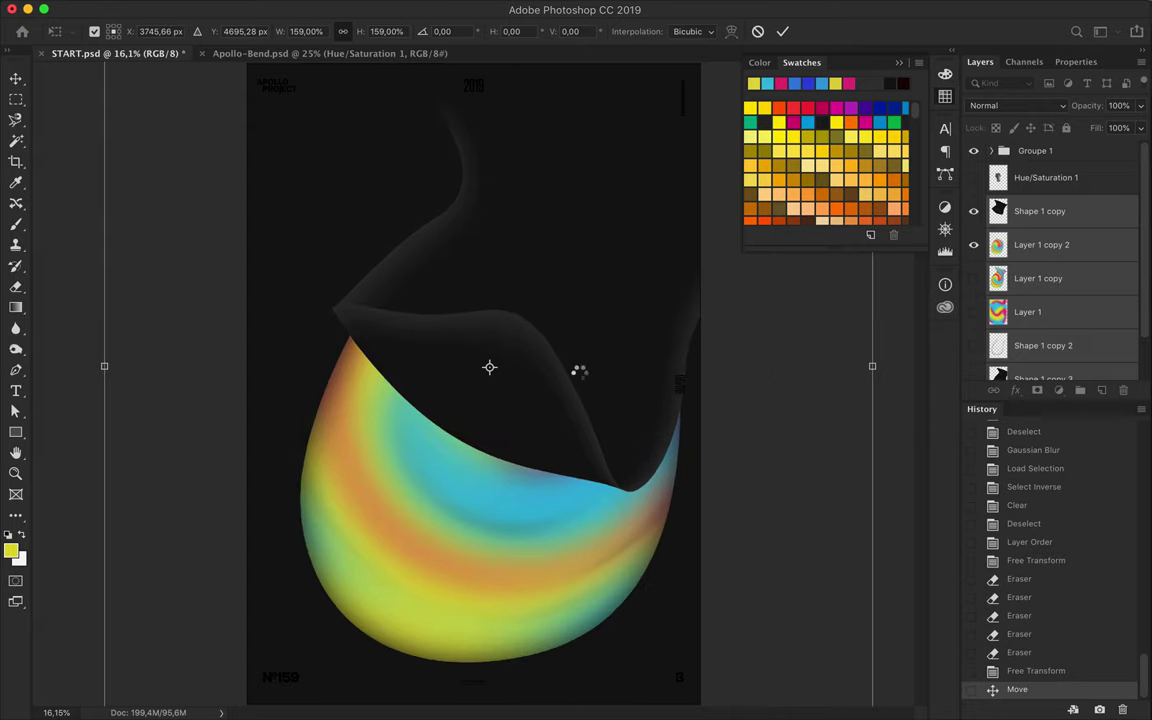
key(Return)
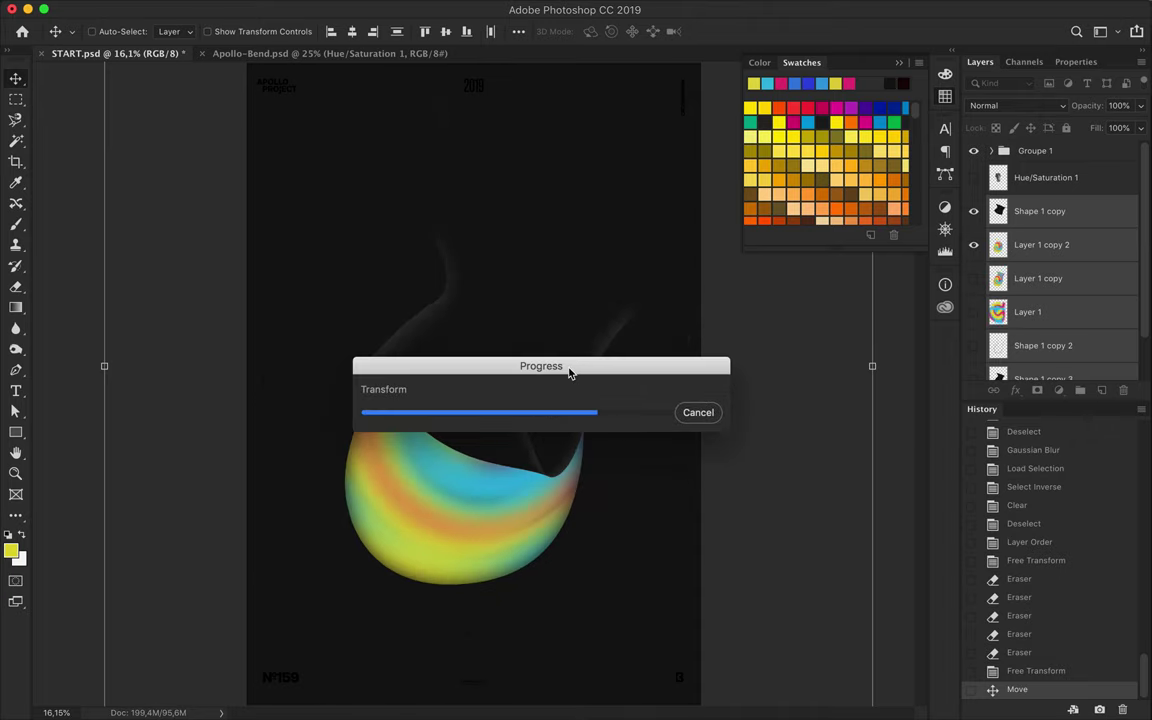
mouse_move(517, 471)
mouse_down()
mouse_move(512, 532)
mouse_move(519, 511)
mouse_up()
key(ctrl+t)
Warp the rainbow layer into a broad crescent and move it upward.
right_click(378, 295)
click(420, 382)
drag(322, 200, 365, 222)
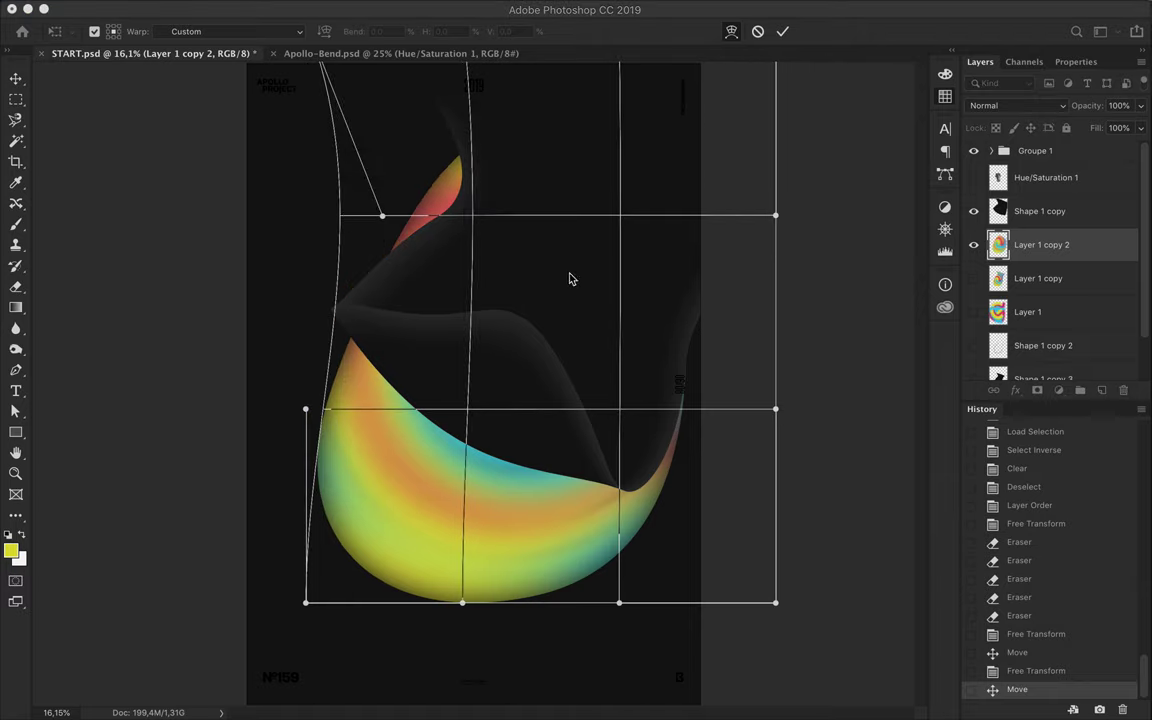
mouse_move(450, 460)
mouse_down()
mouse_move(440, 445)
mouse_move(519, 368)
mouse_up()
drag(454, 608, 437, 640)
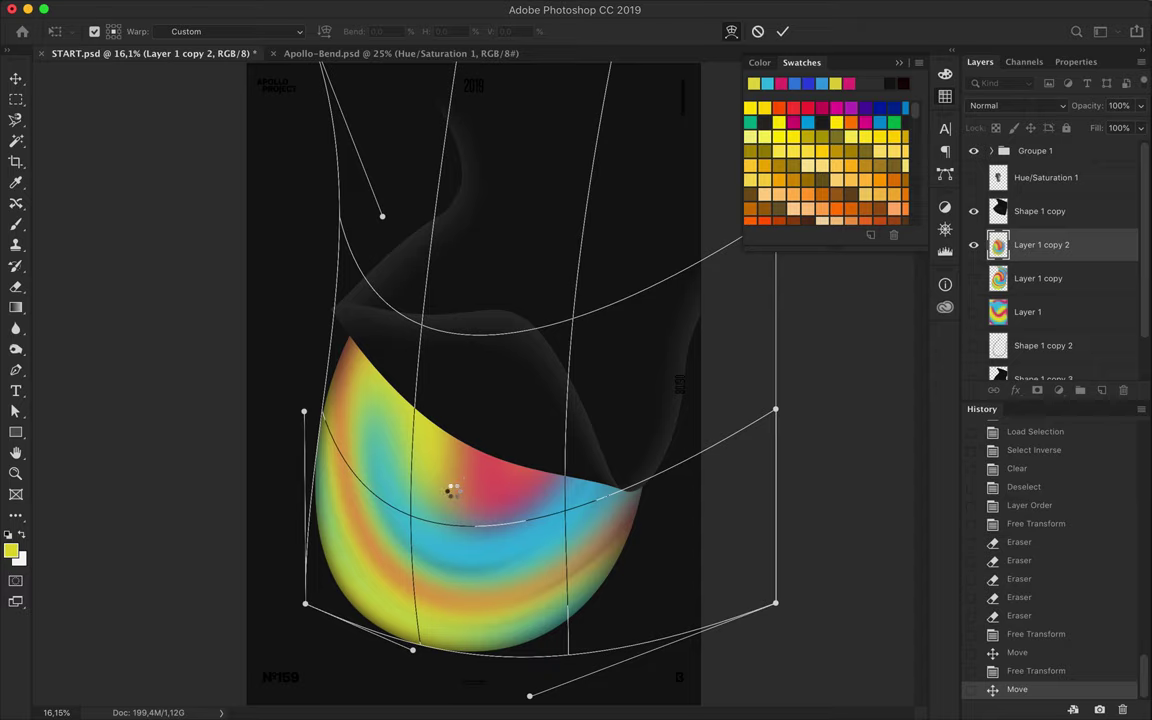
key(Return)
drag(463, 545, 445, 441)
Rotate the rainbow crescent clockwise, tilt it, and enlarge and widen it slightly.
key(ctrl+t)
drag(395, 140, 380, 160)
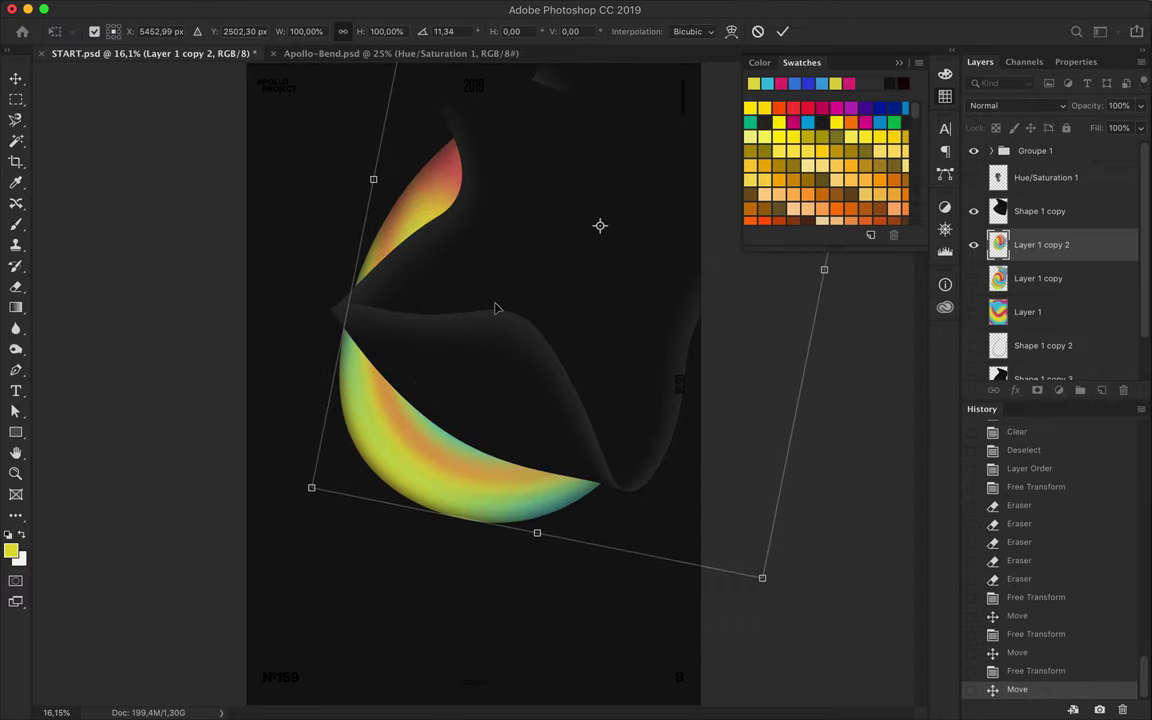
drag(762, 577, 795, 615)
drag(385, 168, 373, 197)
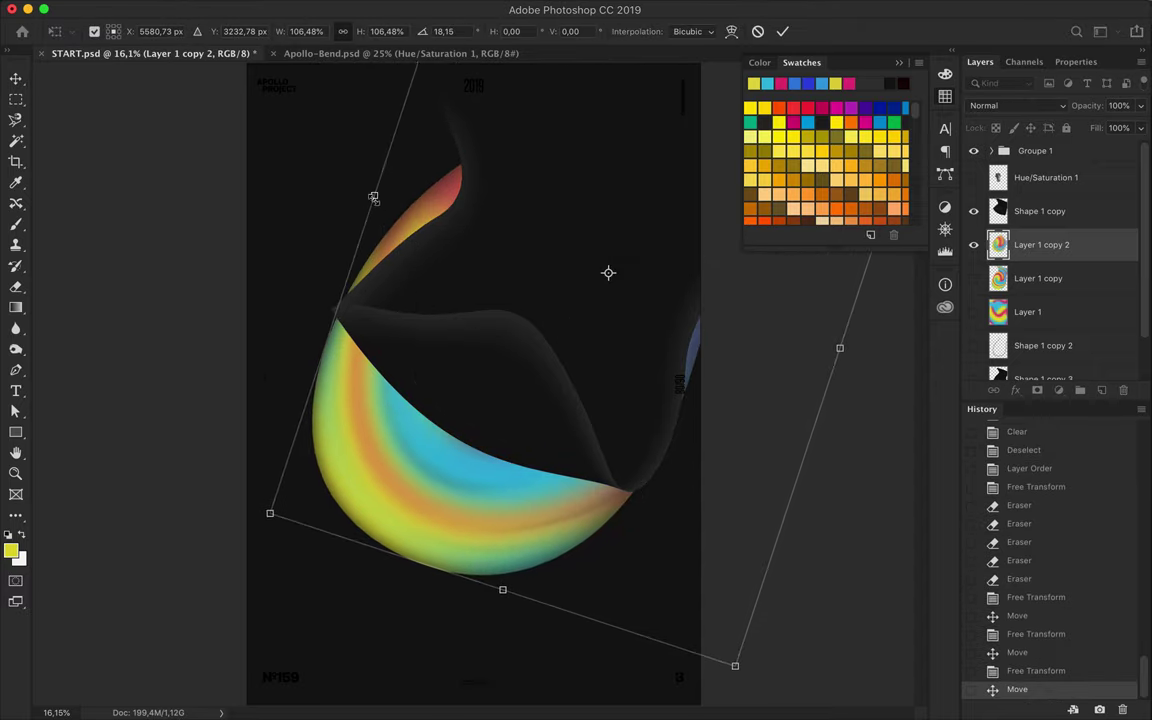
drag(839, 347, 847, 350)
key(Return)
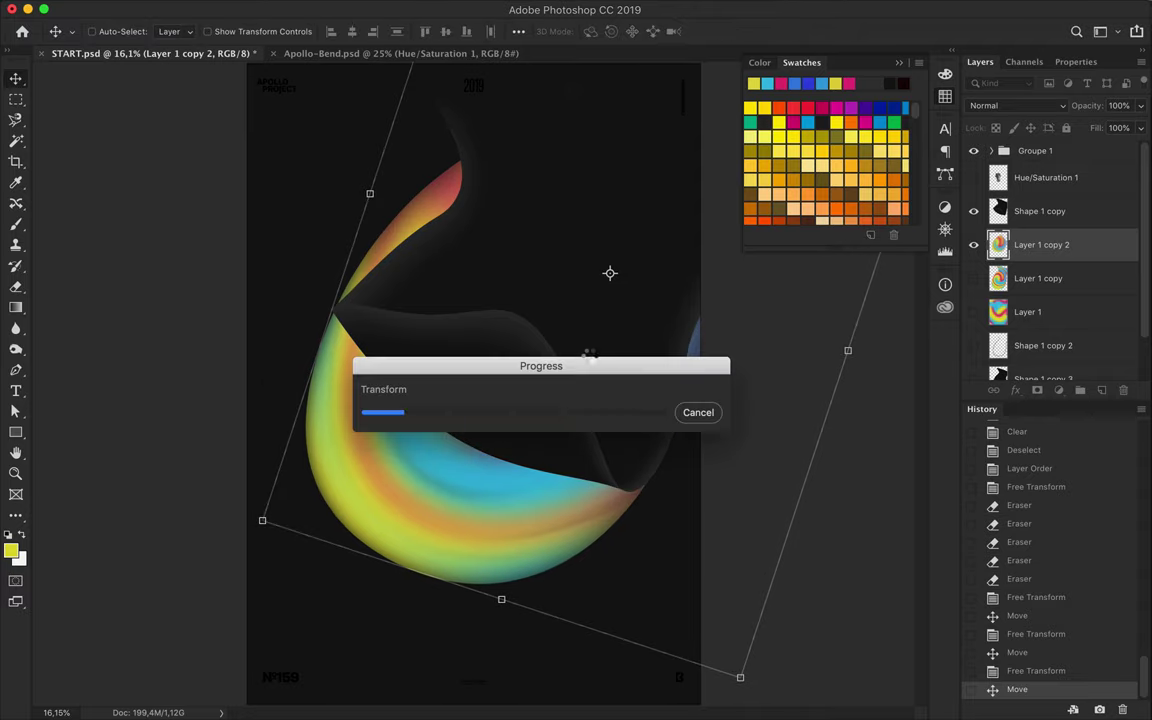
Erase the rainbow's stray upper tail, then fit the whole poster back in view.
scroll(591, 360, up, 3)
key(ctrl+t)
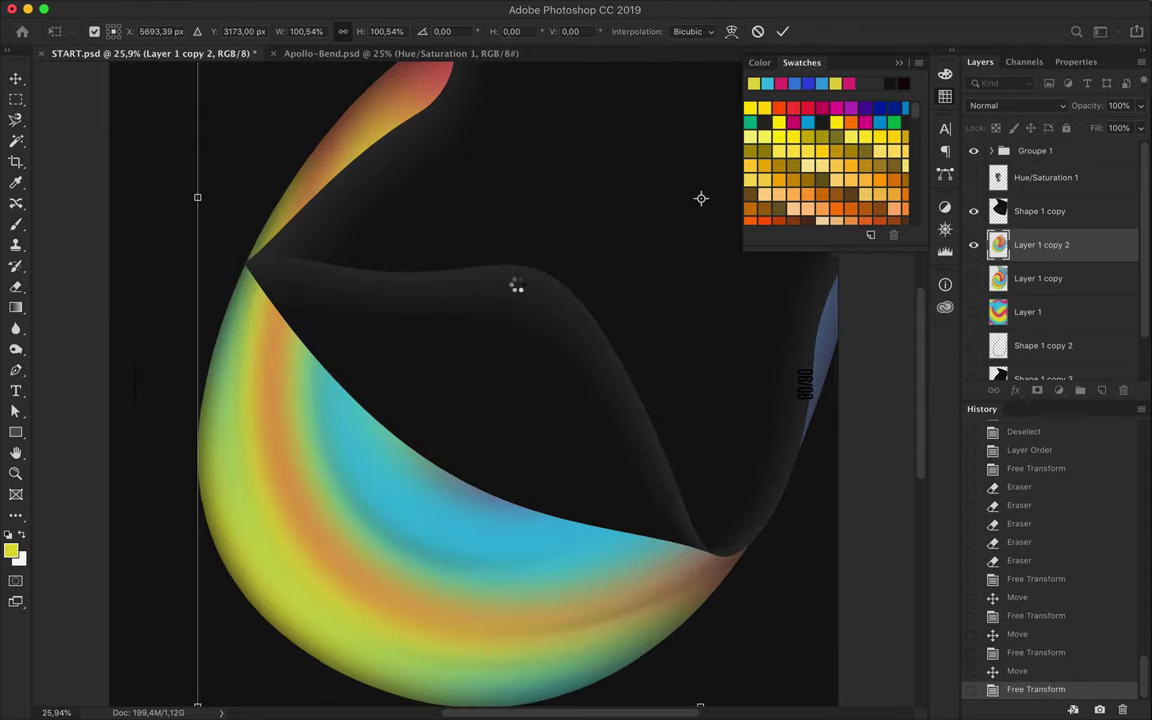
key(Return)
key(e)
drag(277, 206, 433, 278)
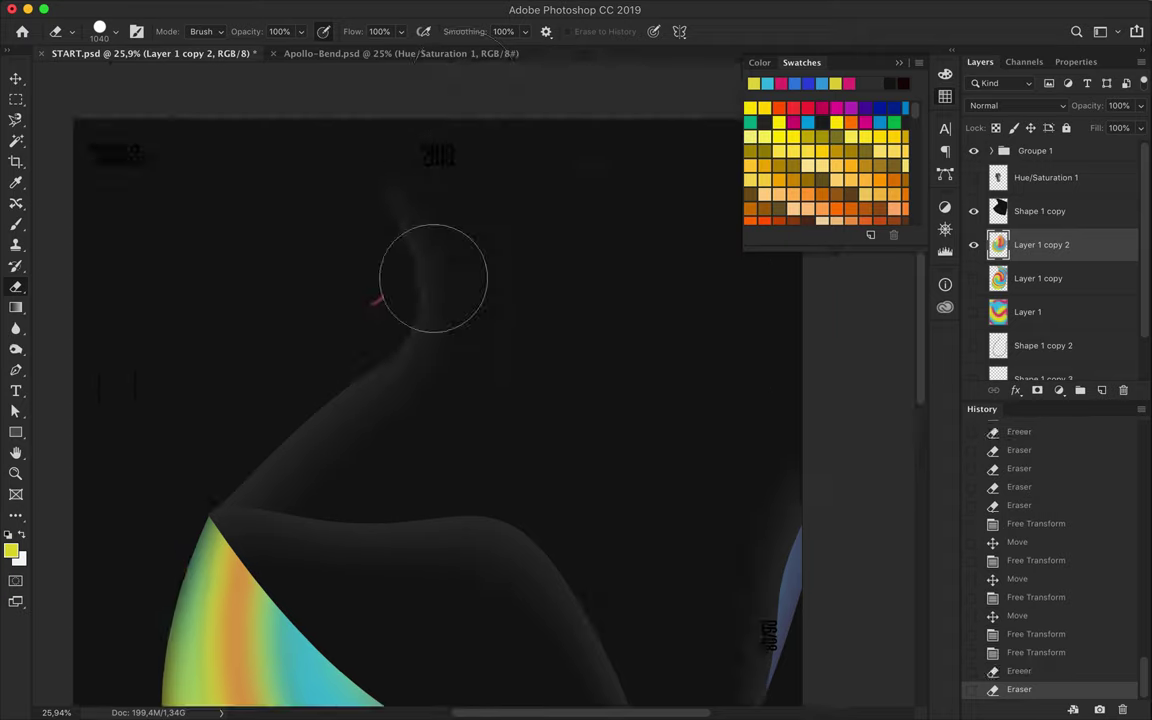
scroll(797, 500, down, 5)
scroll(497, 275, down, 2)
scroll(231, 278, up, 3)
scroll(286, 208, up, 4)
key(v)
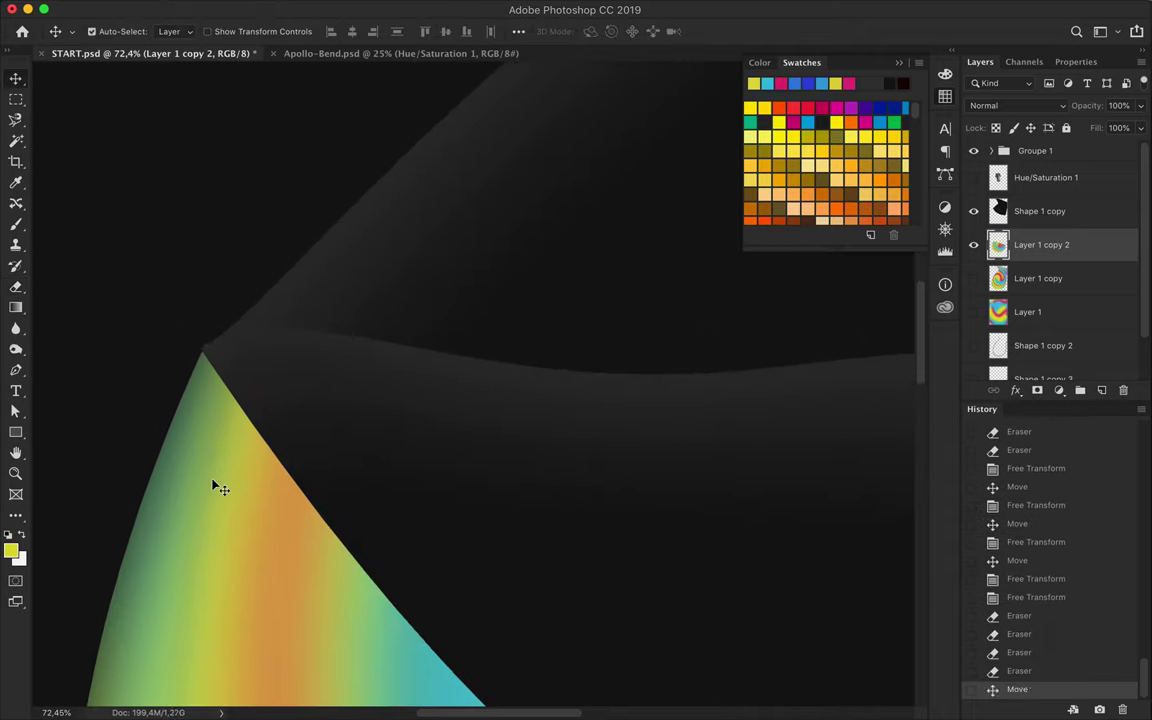
drag(218, 486, 424, 389)
key(ctrl+z)
key(ctrl+0)
Duplicate the rainbow layer at Linear Dodge (Add) with 26% fill, then duplicate it again.
drag(1040, 245, 1040, 232)
click(1015, 105)
click(1040, 224)
drag(1140, 128, 1087, 151)
drag(1040, 278, 1005, 238)
click(393, 9)
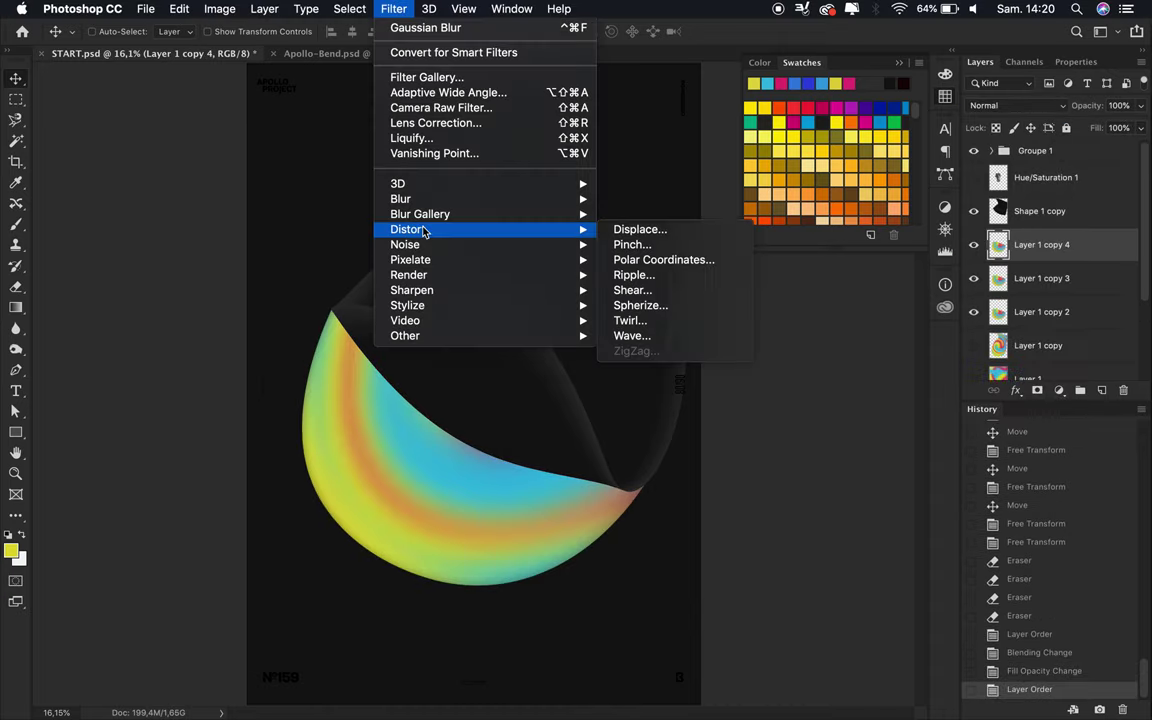
Apply a 37.4 px High Pass to the top copy, set to Lighten at about 50% fill.
click(636, 350)
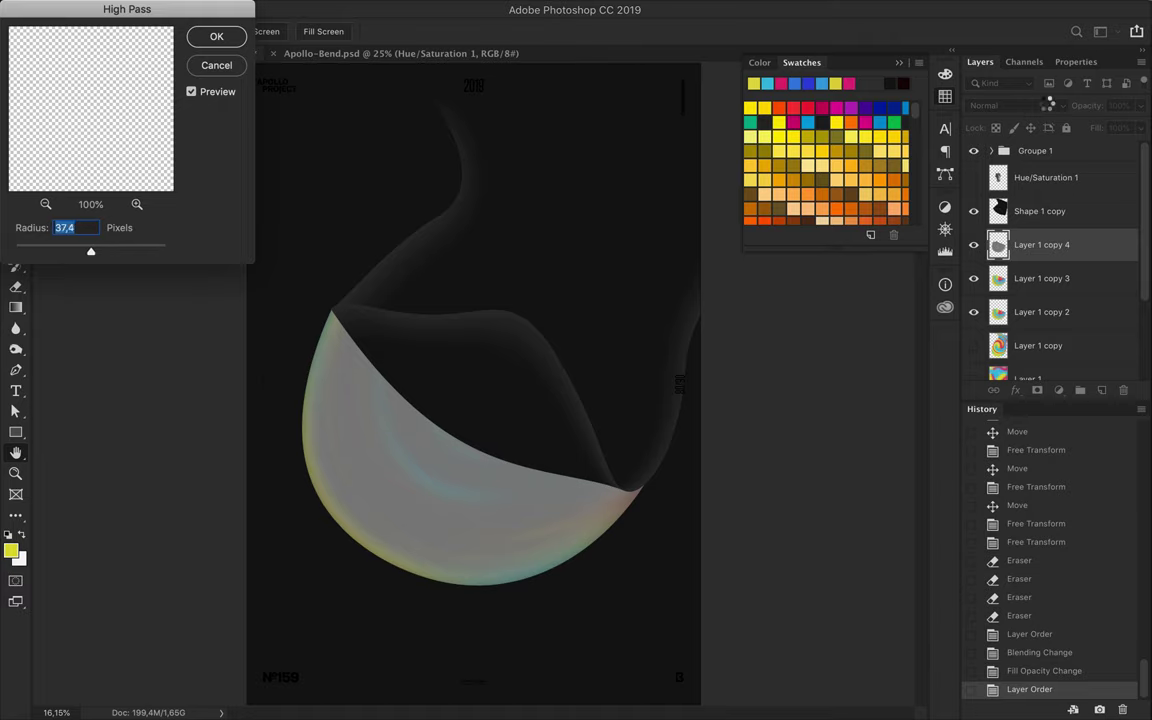
key(Return)
click(1000, 105)
click(1029, 206)
drag(1140, 128, 1106, 152)
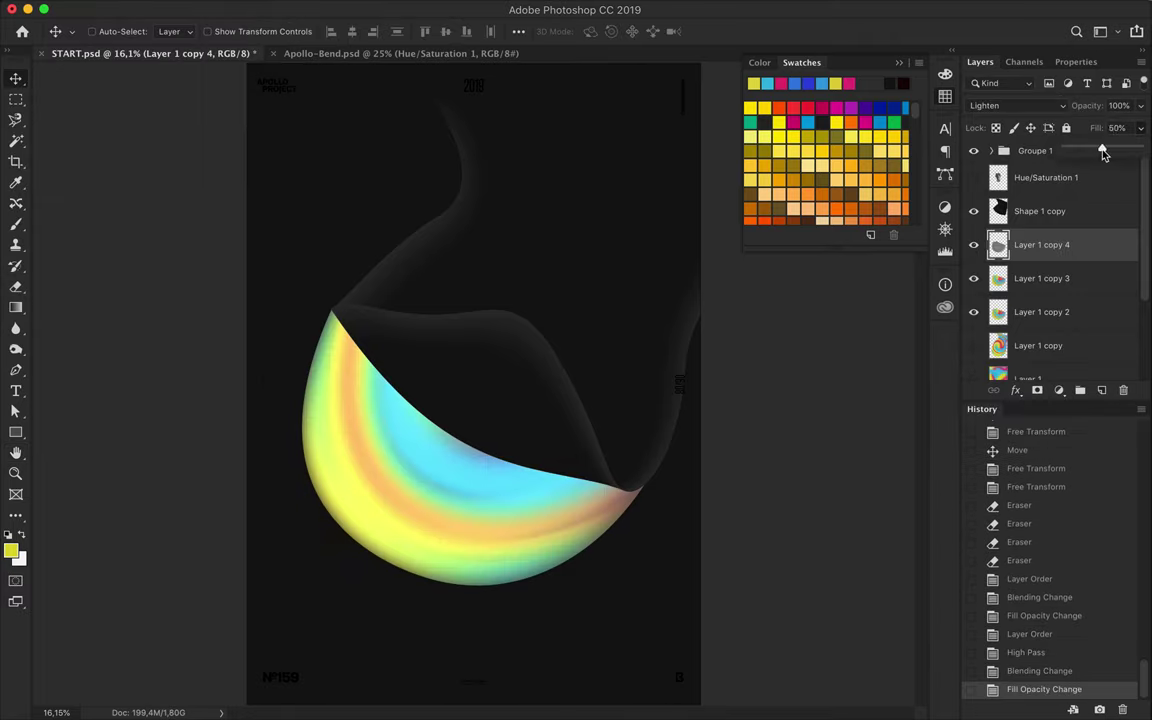
Group all the rainbow layers into Group 1.
scroll(1062, 268, down, 2)
shift+click(1044, 329)
key(super+g)
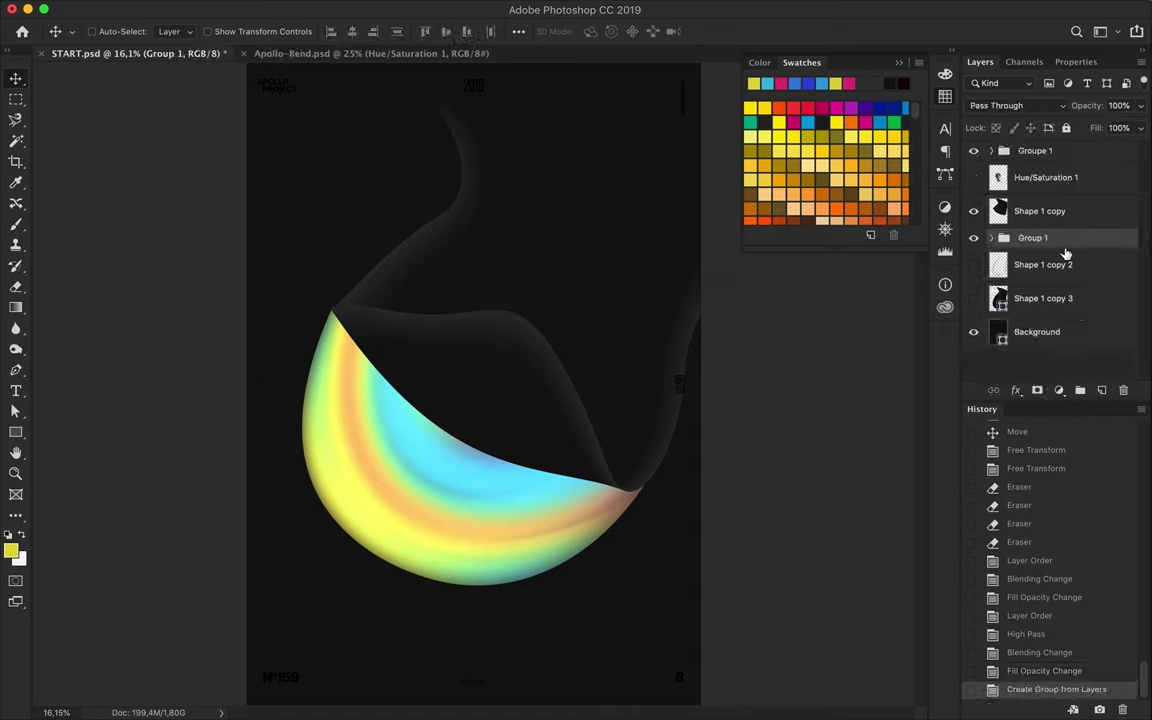
Add a Hue/Saturation adjustment with Hue −126, recolouring the crescent magenta and yellow.
click(1059, 390)
click(1060, 548)
click(980, 62)
key(BackSpace)
click(1021, 390)
click(960, 488)
mouse_move(1049, 166)
mouse_down()
mouse_move(1117, 176)
mouse_move(972, 170)
mouse_move(1111, 180)
mouse_move(993, 170)
mouse_up()
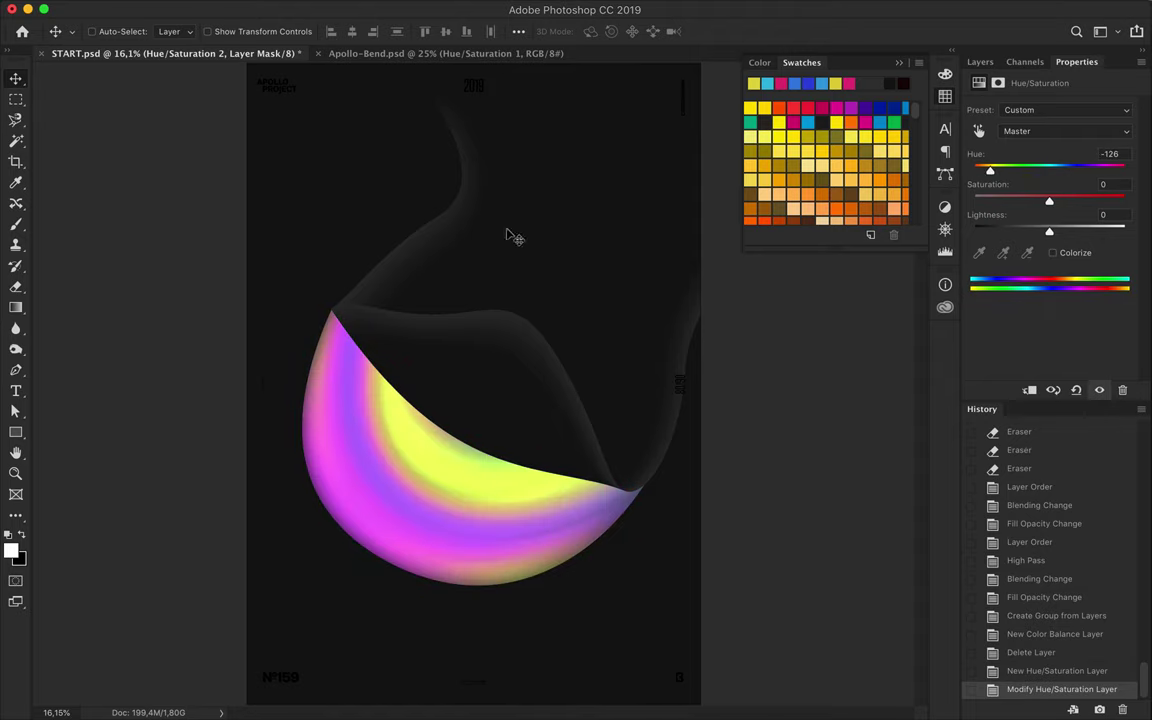
Select the grey folds layer, Shape 1 copy, for transforming.
click(981, 62)
click(1040, 211)
key(ctrl+t)
Warp the top and sides of the Shape 1 copy folds, then move them down-left.
right_click(499, 226)
click(578, 327)
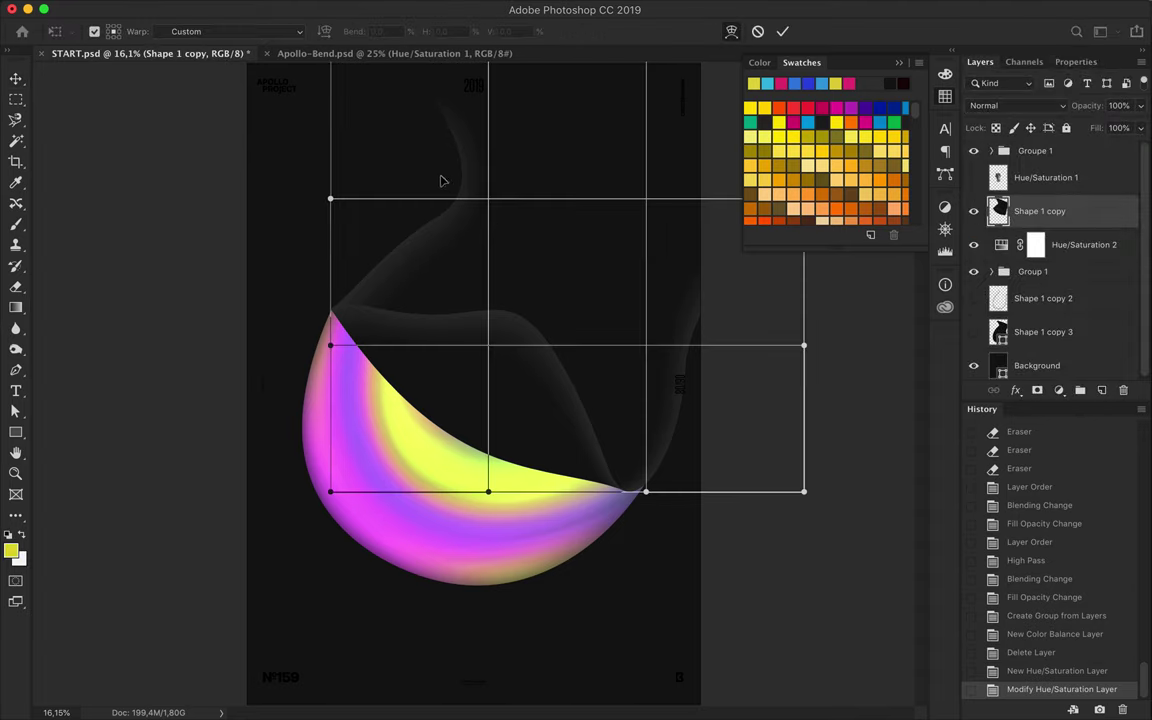
mouse_move(465, 205)
mouse_down()
mouse_move(314, 311)
mouse_move(342, 311)
mouse_move(442, 154)
mouse_move(423, 153)
mouse_move(432, 163)
mouse_up()
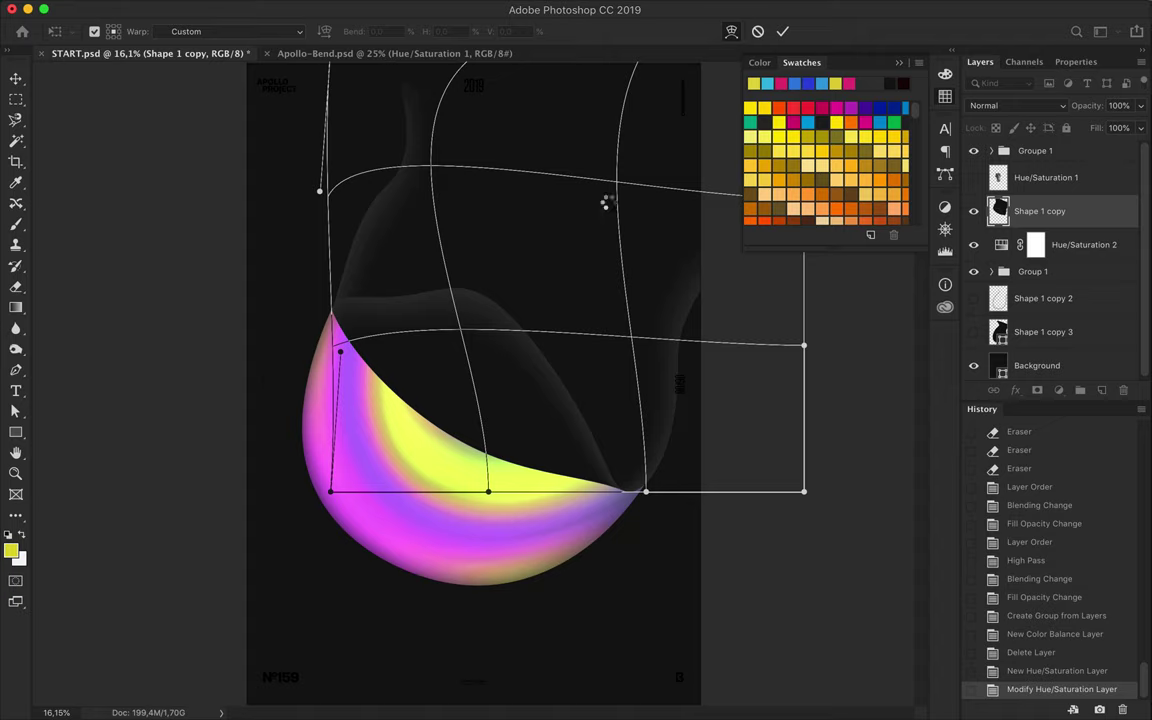
mouse_move(570, 370)
mouse_down()
mouse_move(733, 309)
mouse_move(648, 480)
mouse_up()
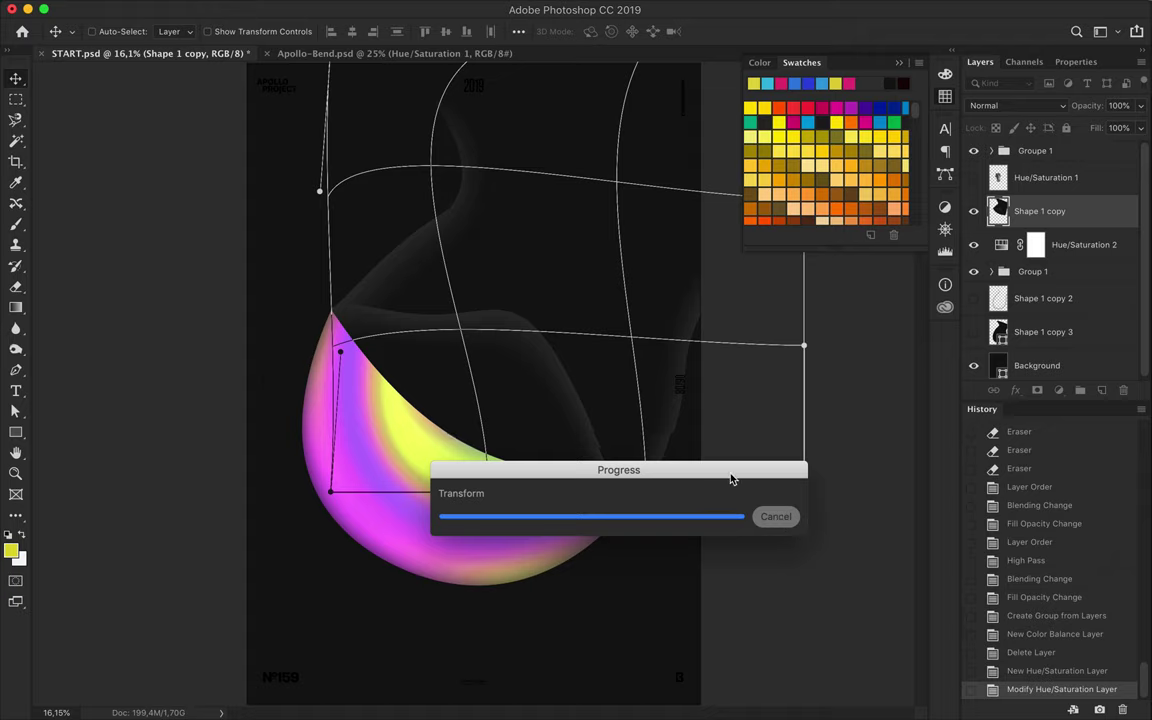
drag(731, 477, 440, 224)
drag(589, 289, 564, 350)
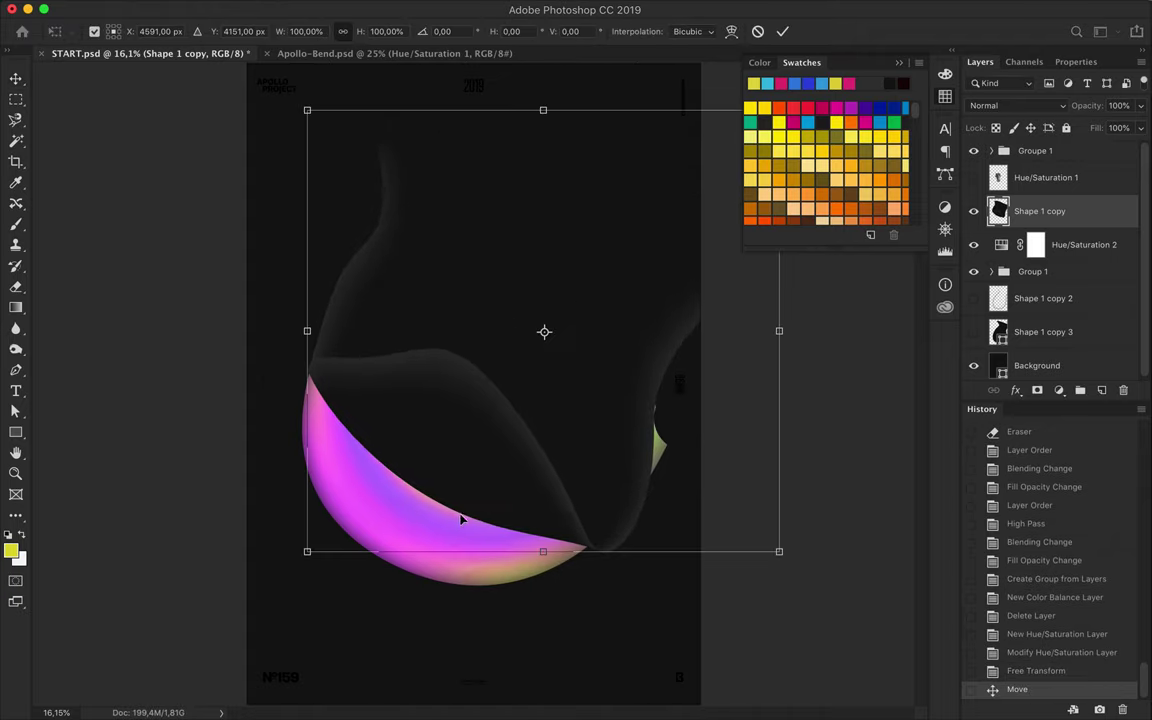
Rotate, enlarge and reposition the selected rainbow copy layers with Free Transform.
ctrl+click(499, 548)
scroll(499, 548, down, 1)
shift+click(1051, 304)
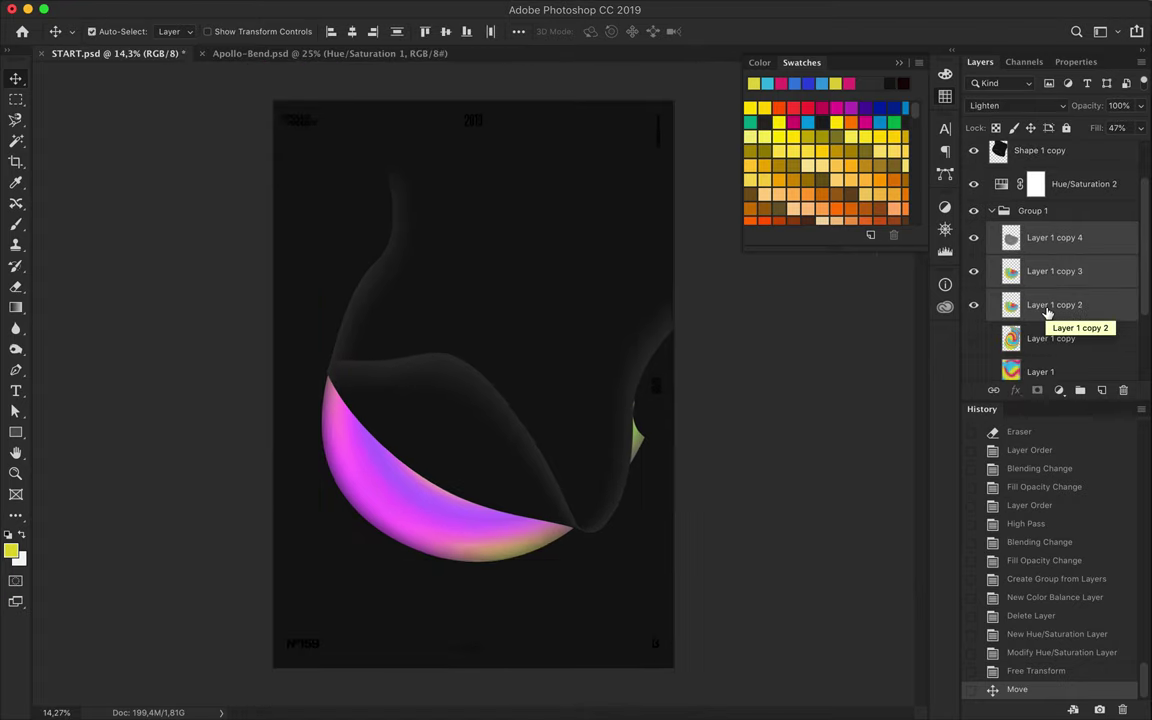
key(ctrl+t)
drag(905, 540, 900, 514)
drag(709, 401, 726, 436)
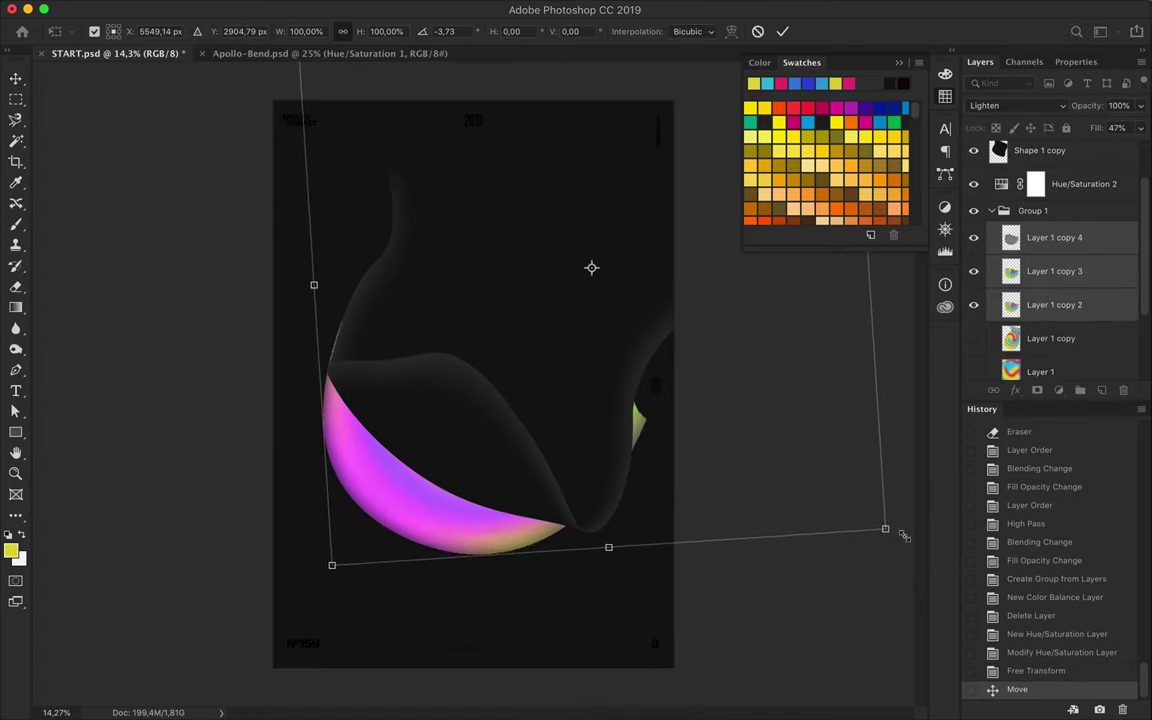
drag(885, 528, 907, 546)
drag(316, 562, 326, 575)
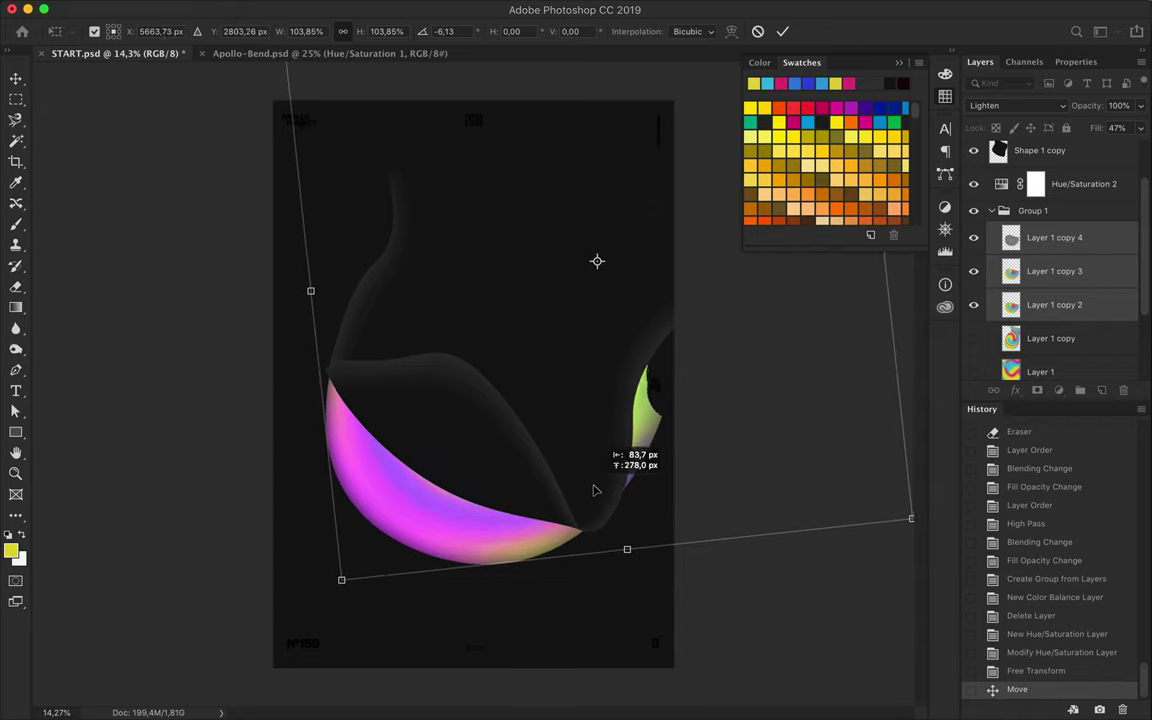
drag(597, 489, 594, 482)
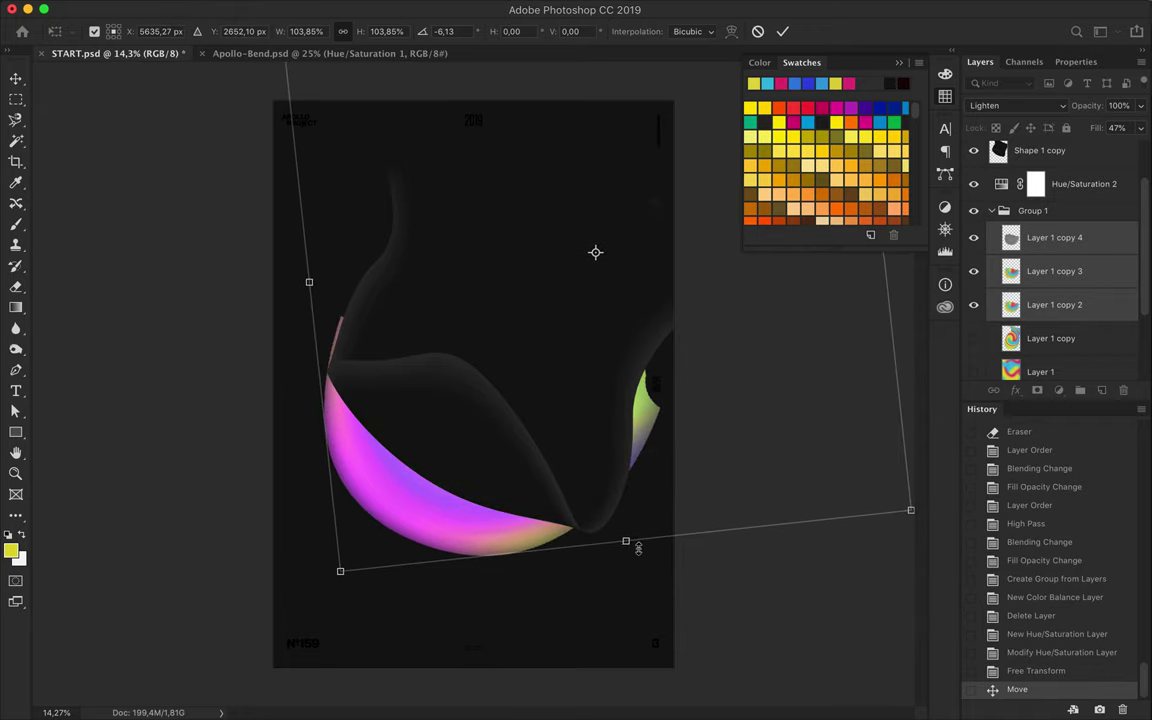
drag(627, 540, 635, 556)
drag(330, 602, 319, 595)
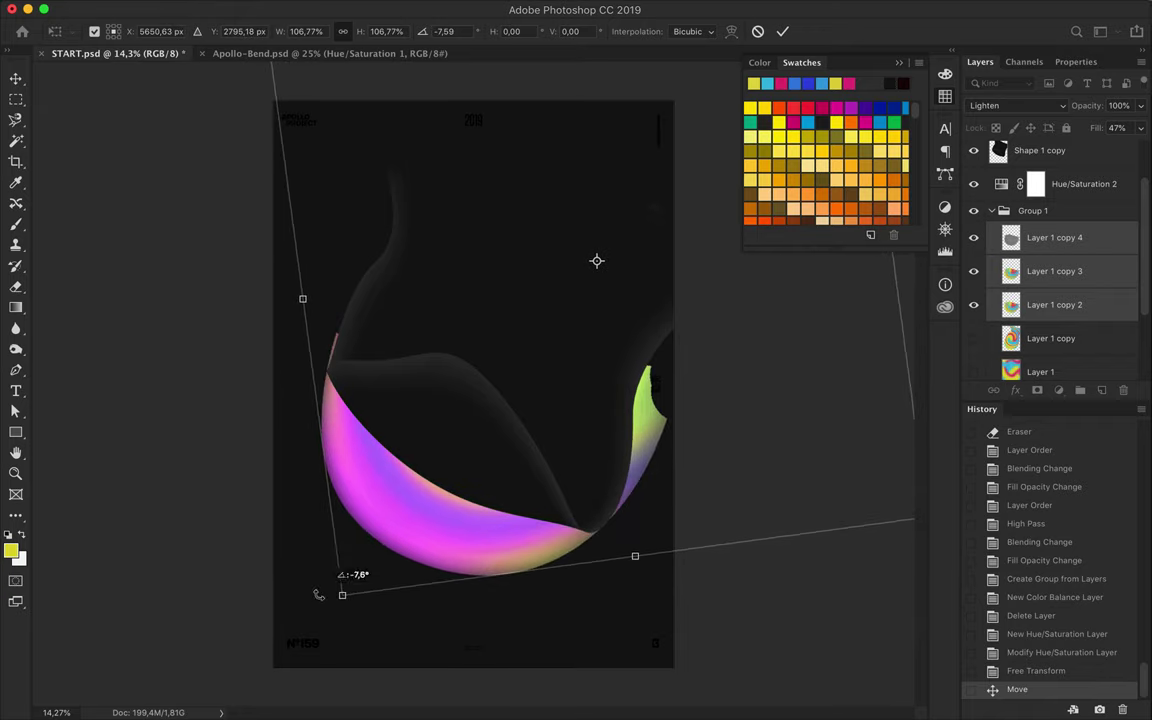
double_click(416, 525)
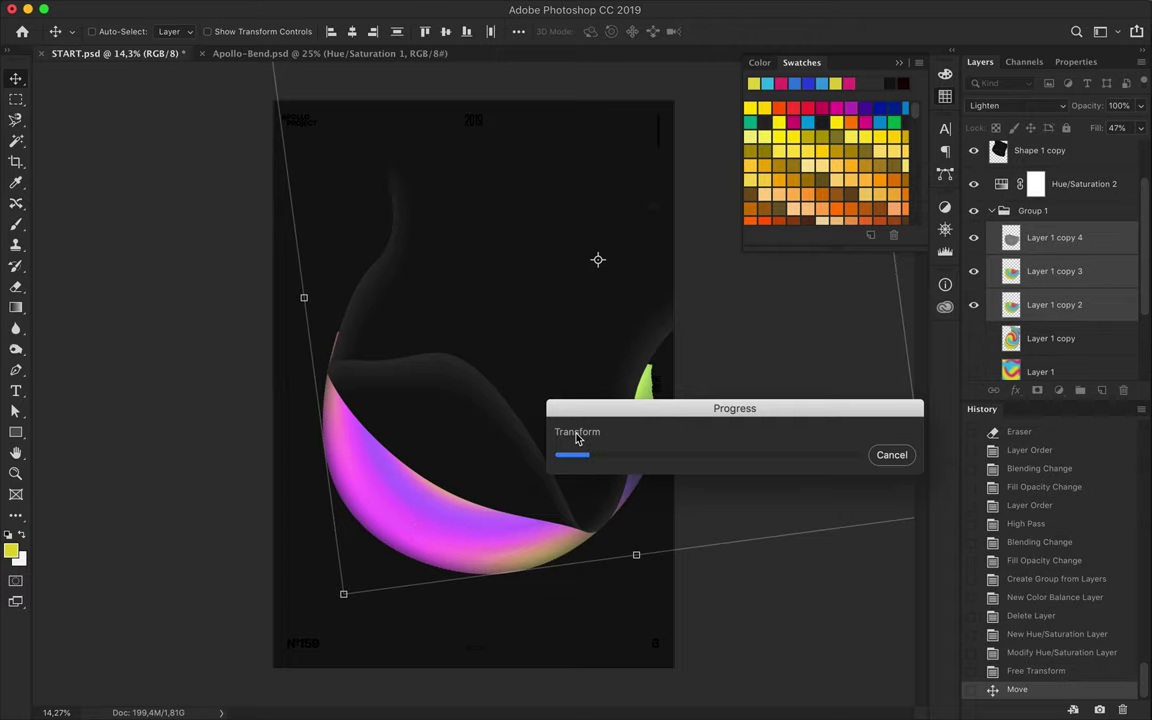
drag(634, 405, 445, 181)
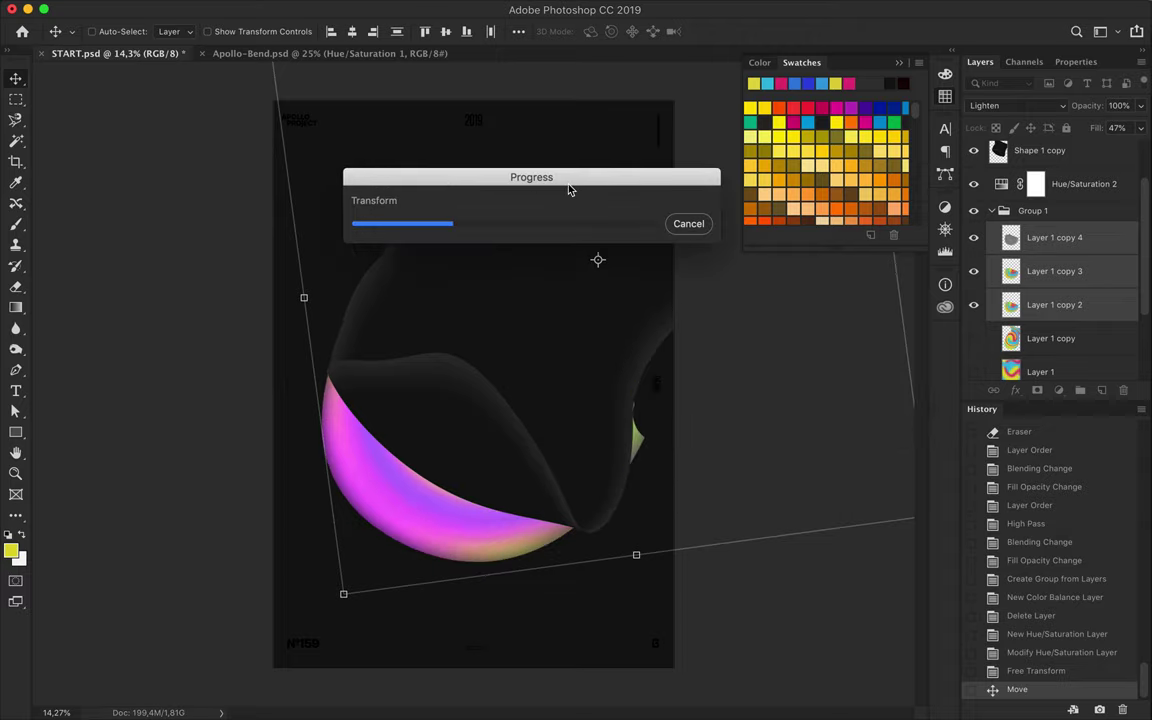
Merge the colour layers into one crescent and erase its green-purple right-hand tail.
key(e)
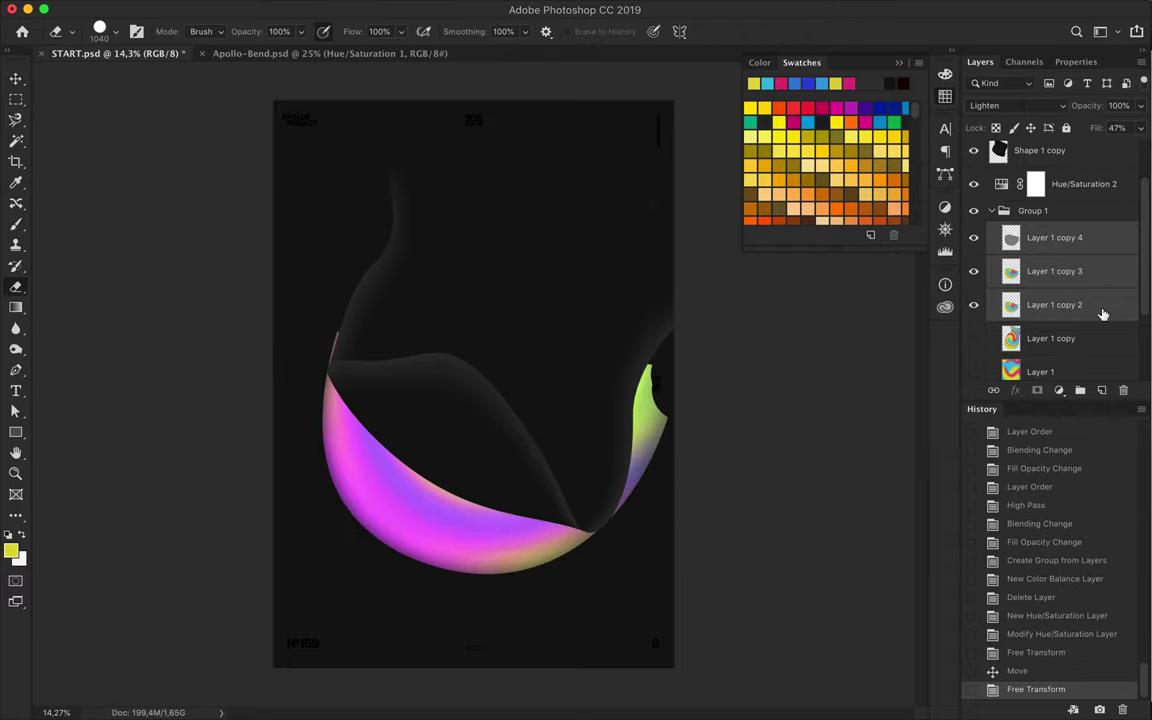
key(ctrl+e)
drag(590, 510, 658, 337)
drag(650, 390, 627, 262)
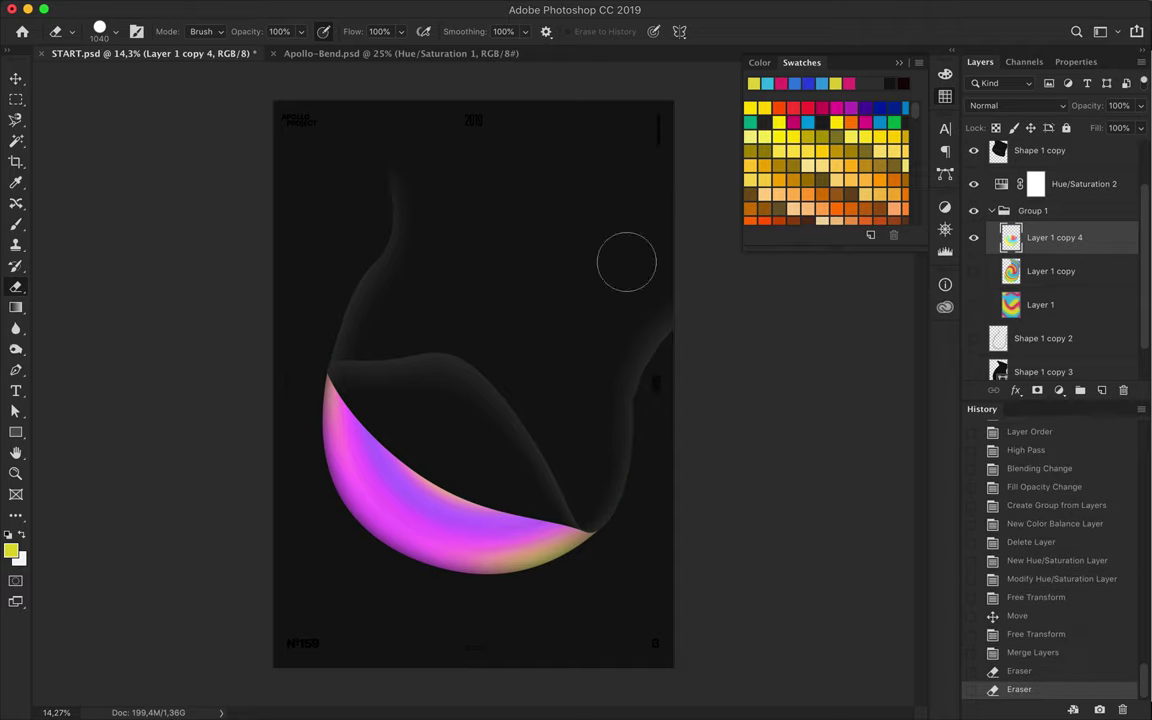
drag(624, 198, 637, 268)
key(v)
scroll(532, 429, up, 5)
drag(420, 482, 428, 490)
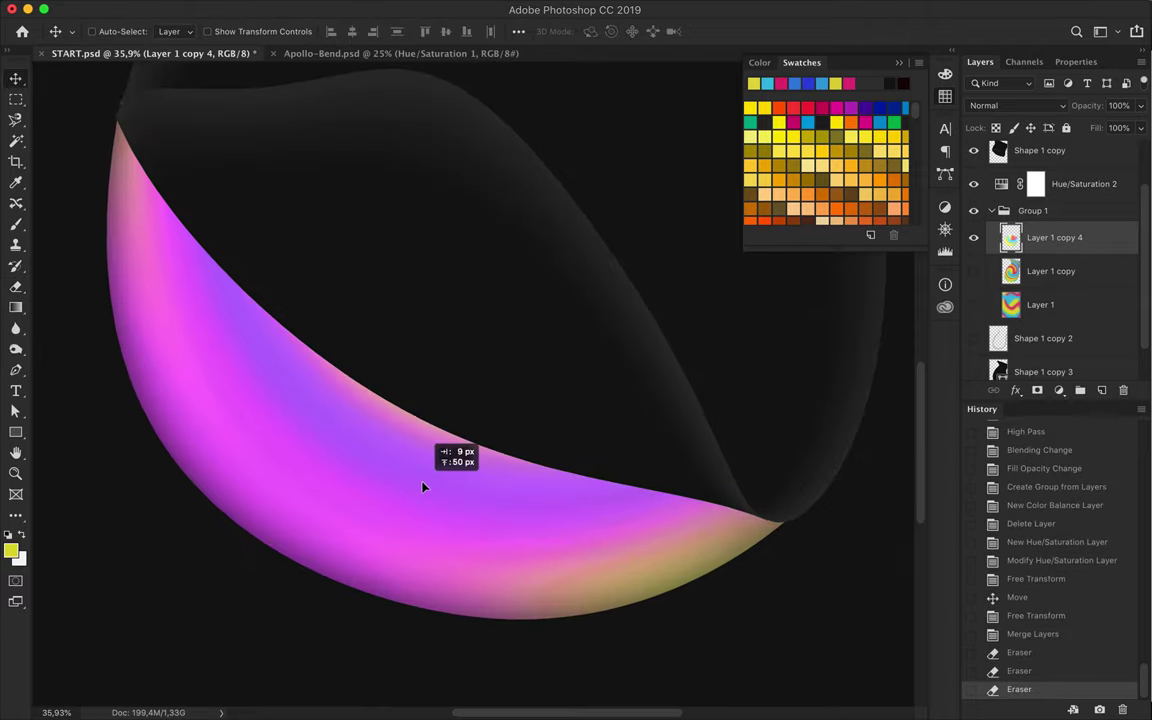
scroll(428, 490, up, 3)
key(e)
drag(347, 205, 300, 160)
key(v)
scroll(437, 275, down, 5)
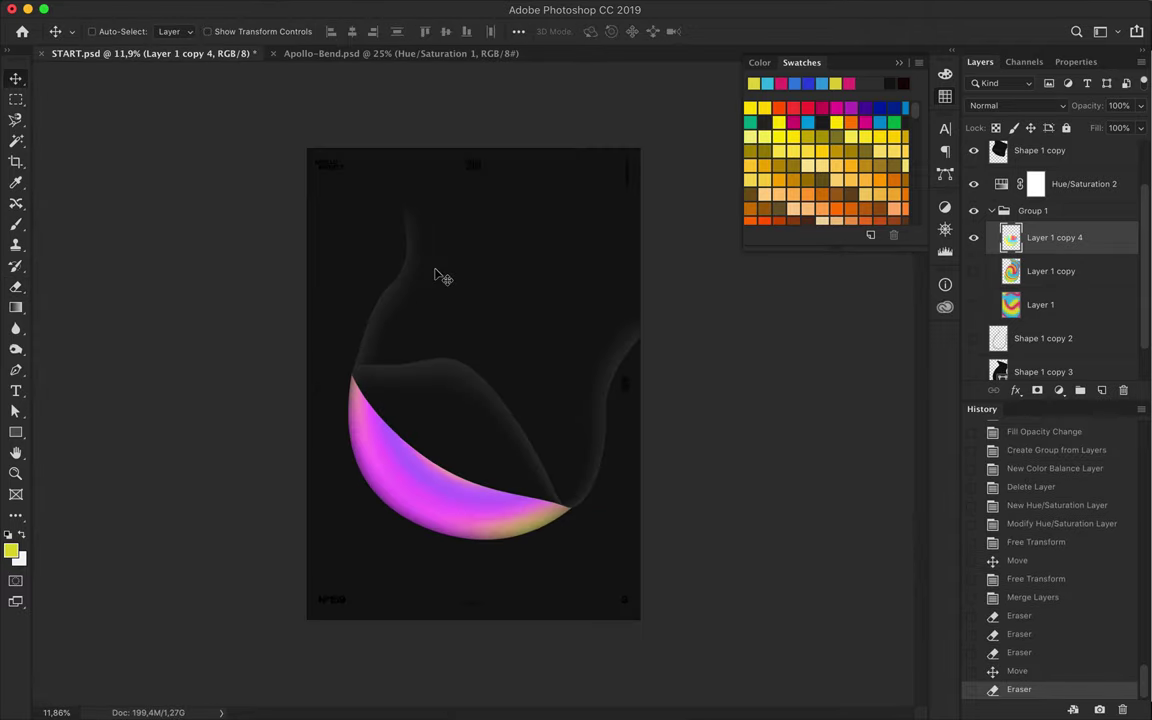
Fade the top and right side of the Shape 1 copy folds with a 33% eraser.
click(1040, 151)
key(e)
right_click(462, 245)
drag(300, 31, 253, 57)
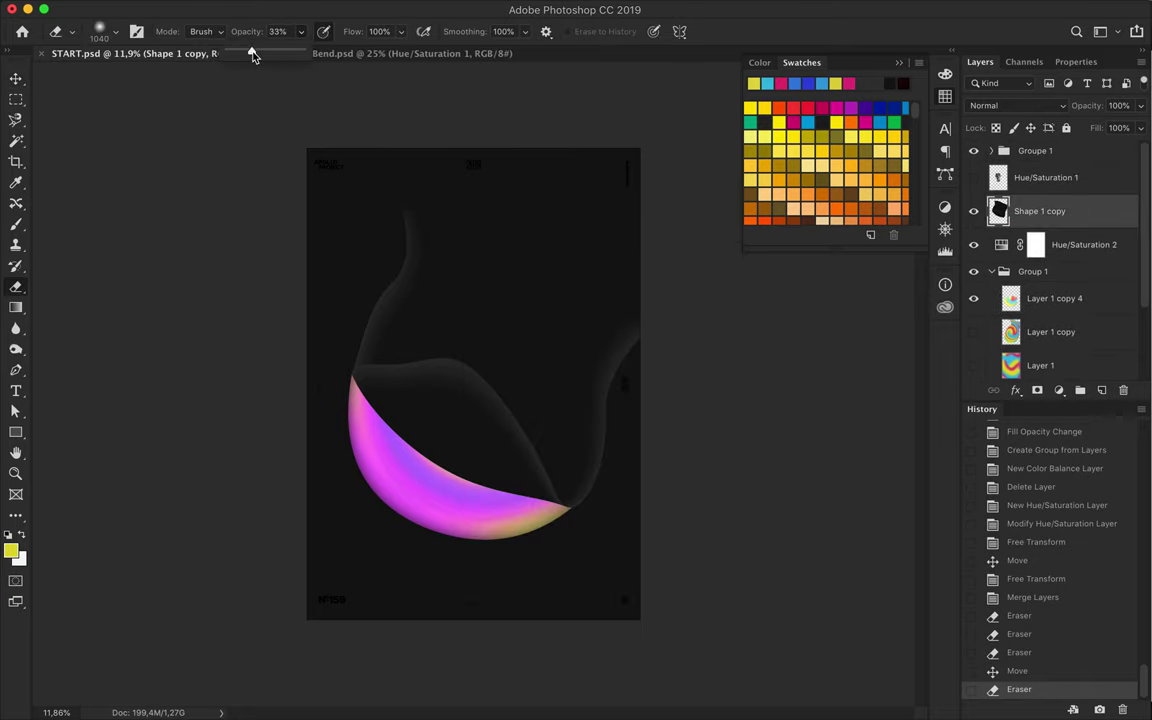
drag(406, 328, 468, 314)
key(ctrl+z)
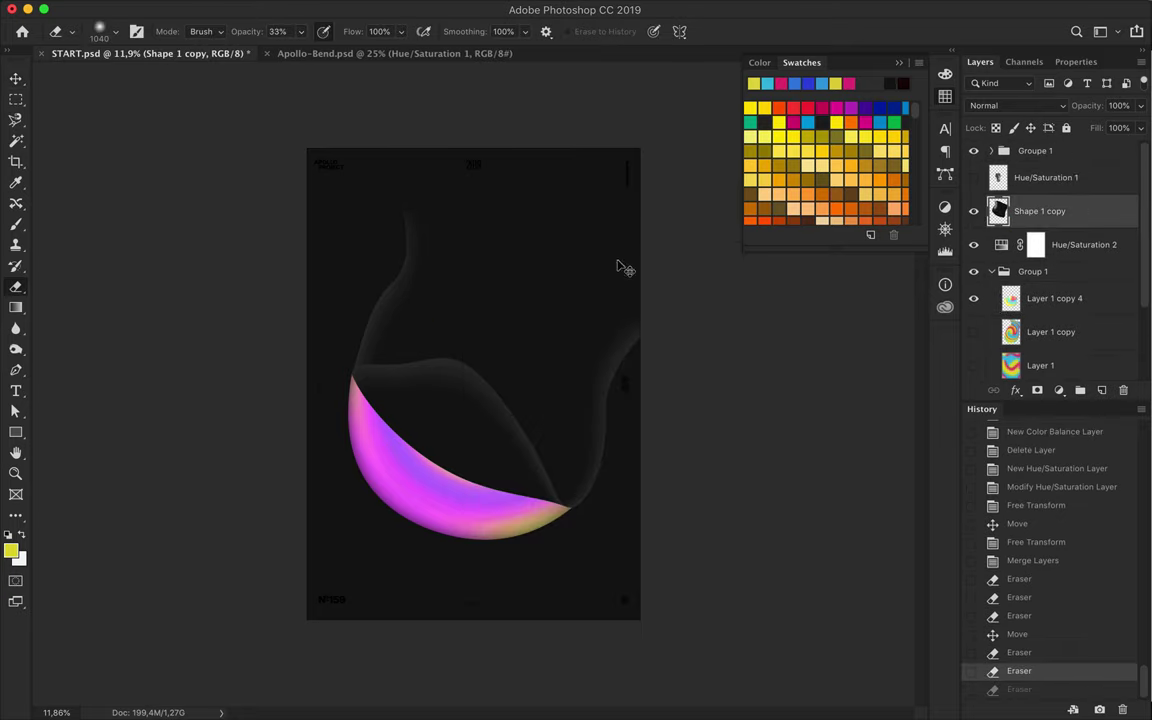
key(ctrl+z)
key(ctrl+plus)
drag(416, 176, 372, 165)
drag(648, 289, 728, 244)
drag(600, 330, 725, 278)
drag(560, 330, 714, 270)
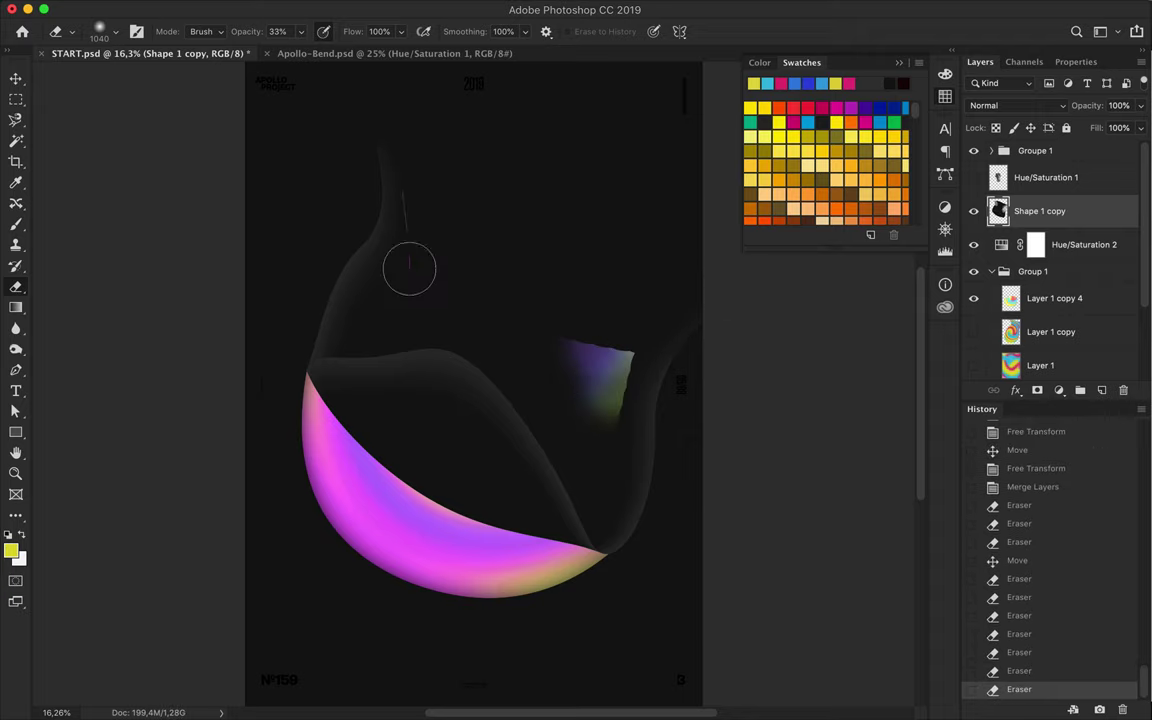
Erase the coloured patch on the right of the Layer 1 copy 4 crescent.
click(1054, 298)
right_click(503, 262)
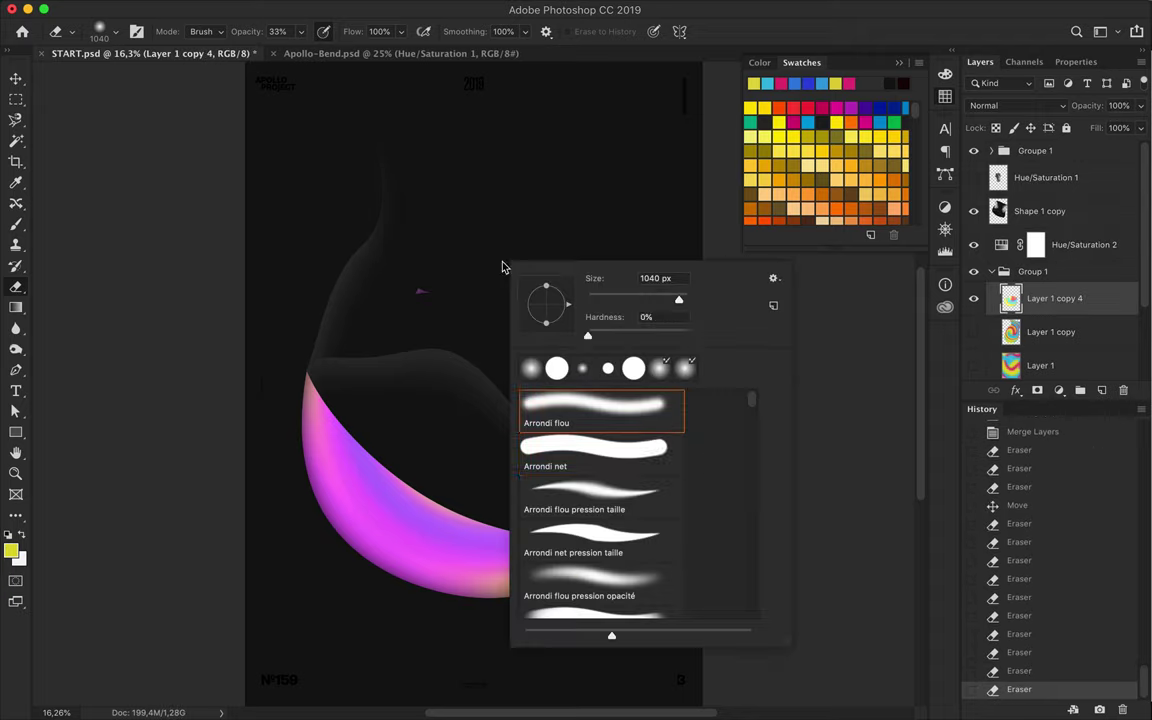
key(Escape)
drag(472, 58, 470, 56)
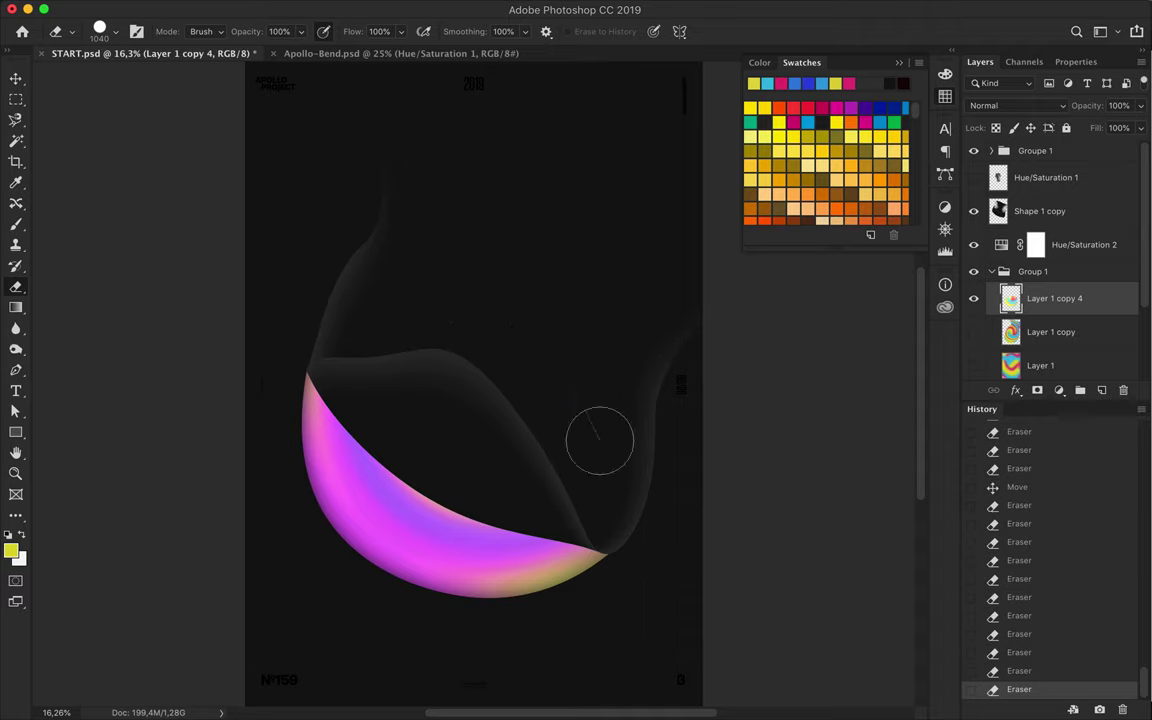
Set the eraser to 34% on Shape 1 copy and drag a crescent duplicate lower-left.
ctrl+click(650, 185)
right_click(540, 224)
drag(301, 31, 254, 55)
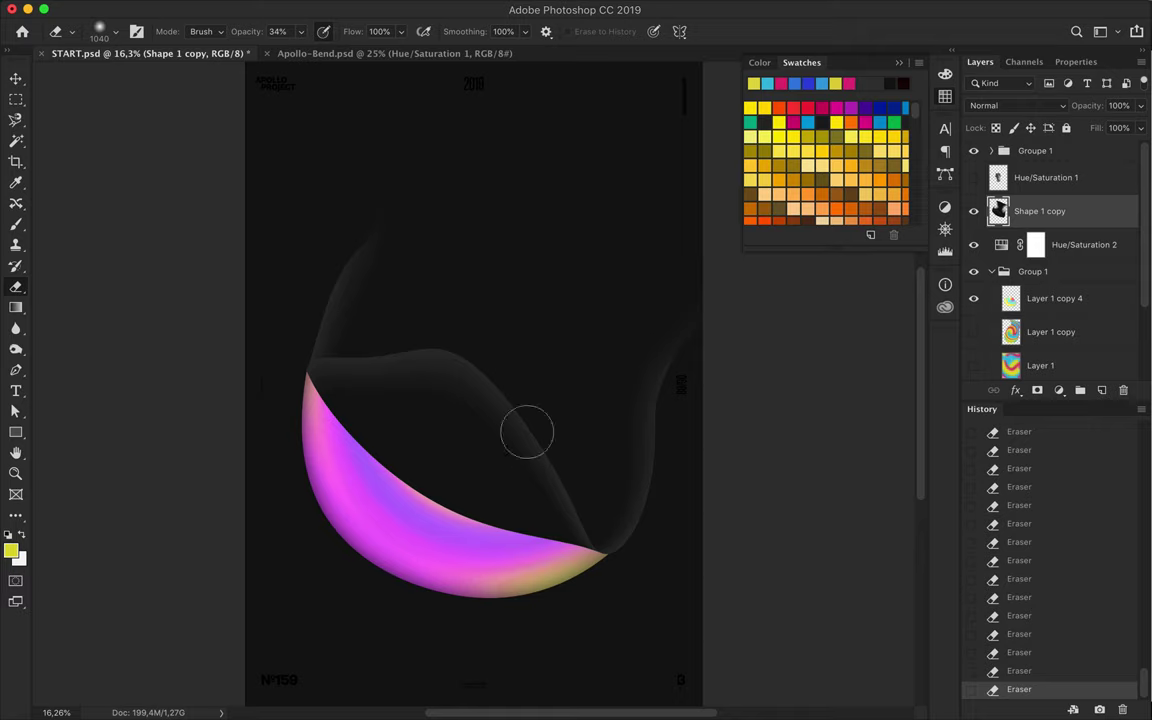
key(v)
drag(501, 458, 460, 653)
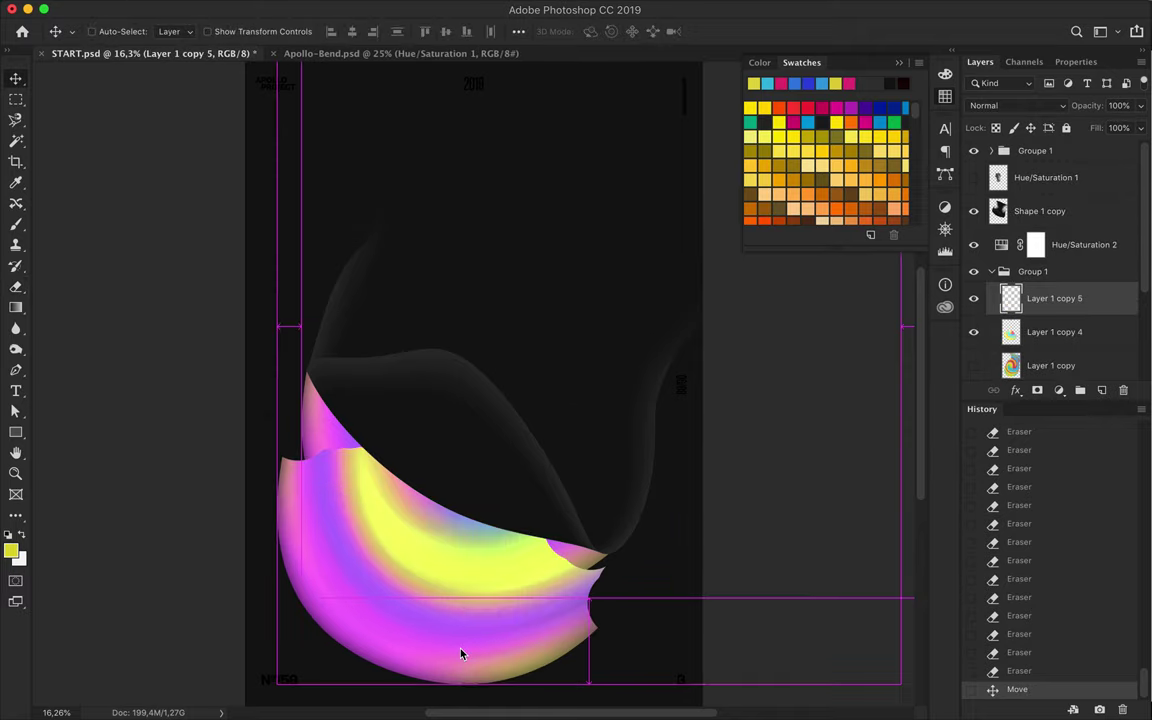
Flip the crescent copy vertically, move it lower right, and rotate it about 44°.
click(180, 8)
click(425, 663)
drag(465, 581, 518, 655)
key(ctrl+t)
drag(486, 414, 386, 598)
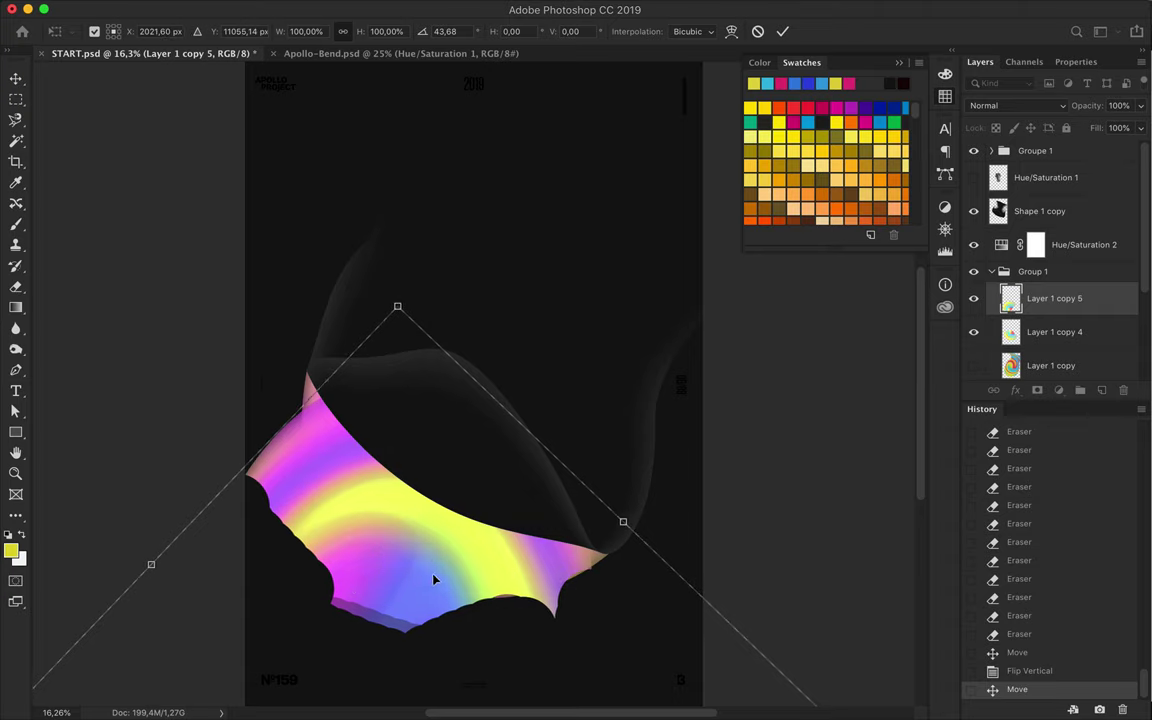
key(Return)
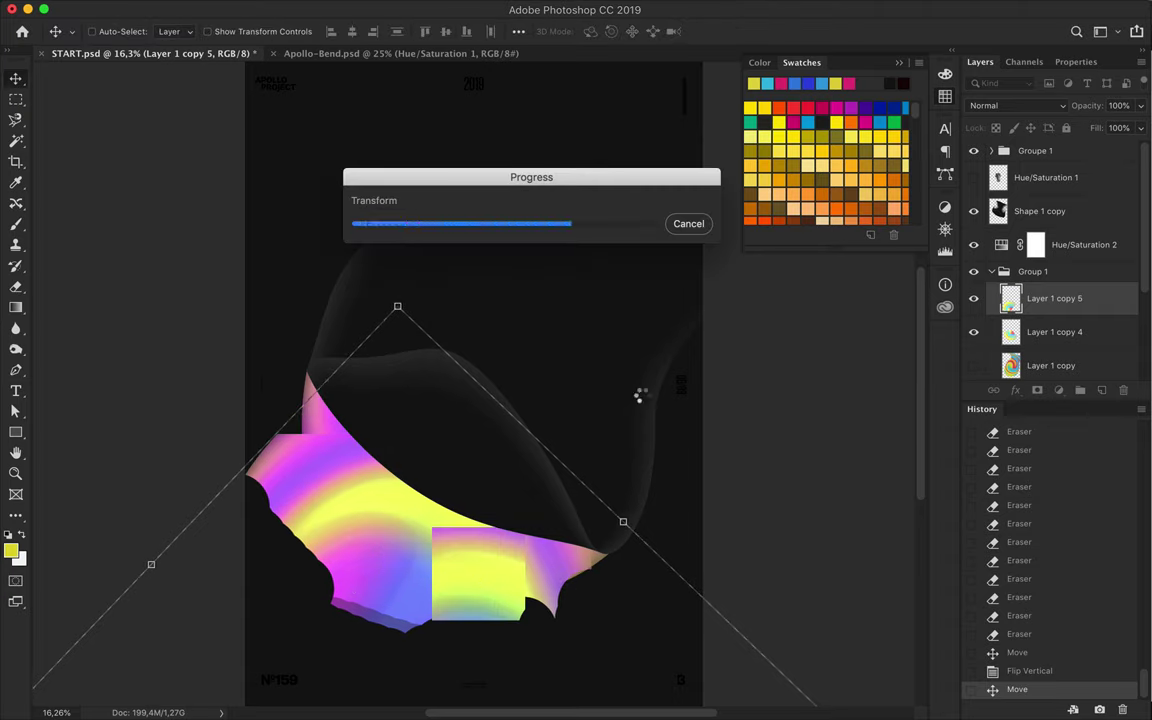
Trace a Magnetic Lasso selection along the crescent edge, then reorder and merge the layers.
click(391, 440)
key(l)
scroll(386, 327, up, 5)
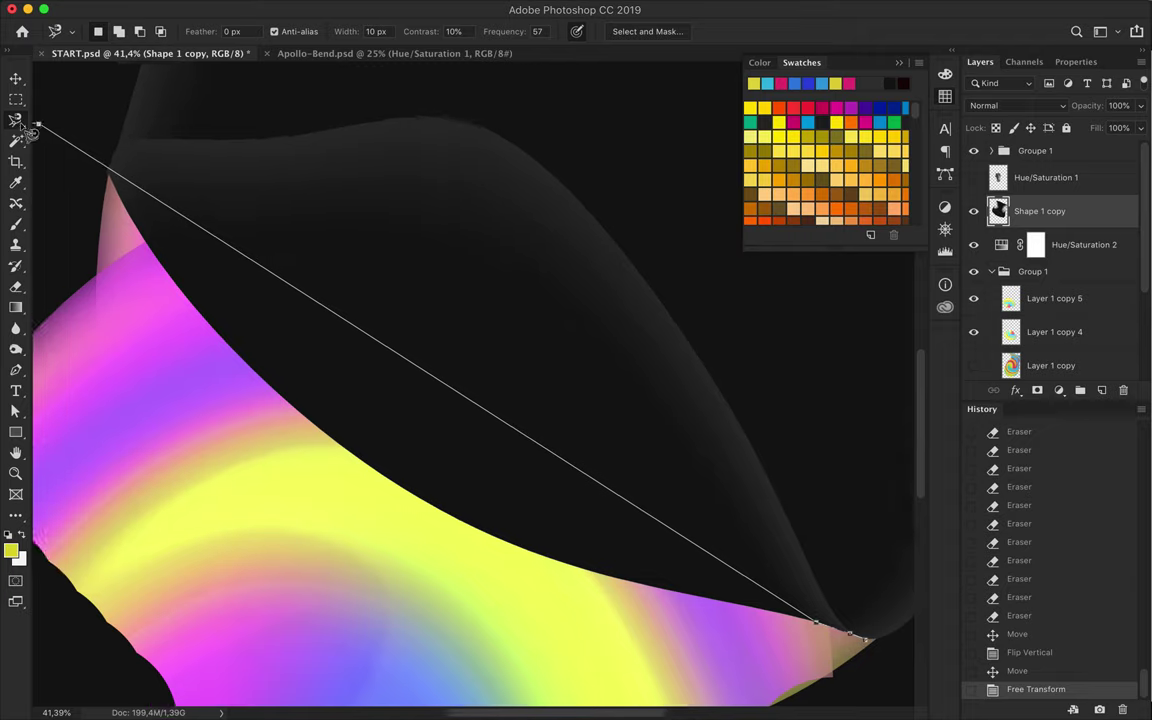
double_click(643, 604)
scroll(697, 595, down, 2)
key(v)
click(591, 560)
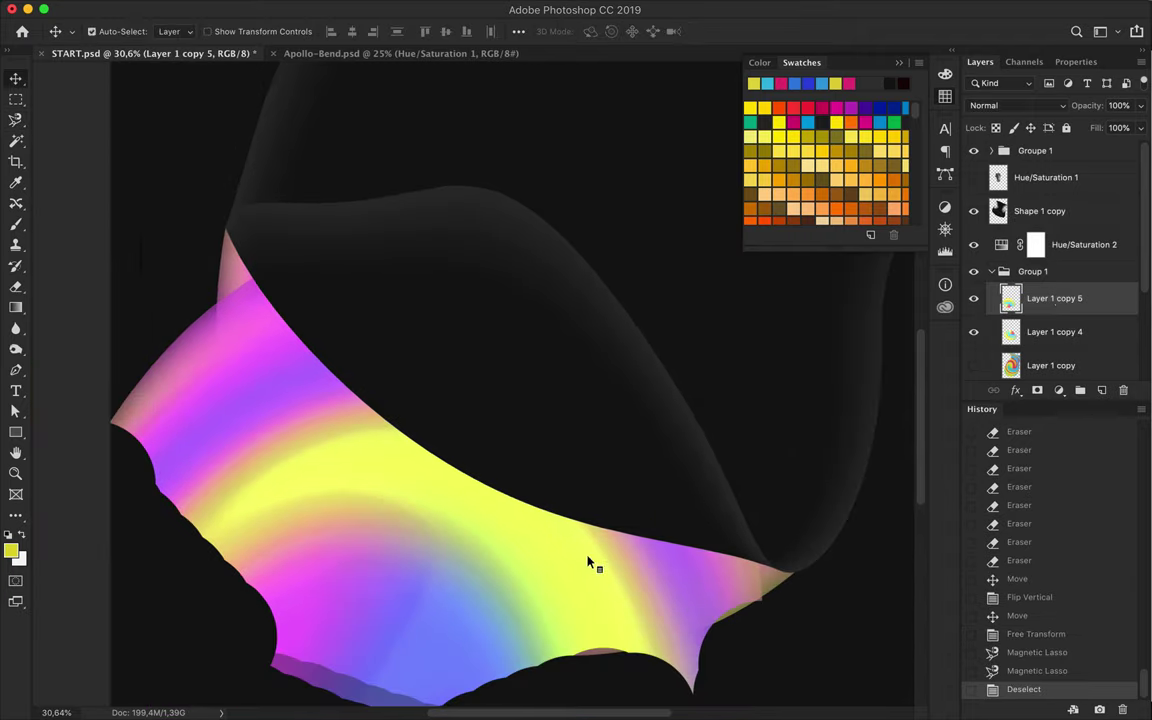
drag(1050, 298, 1016, 211)
key(ctrl+z)
mouse_move(1057, 289)
mouse_down()
mouse_move(1054, 260)
mouse_move(1046, 319)
mouse_move(1057, 196)
mouse_up()
key(ctrl+e)
click(1057, 104)
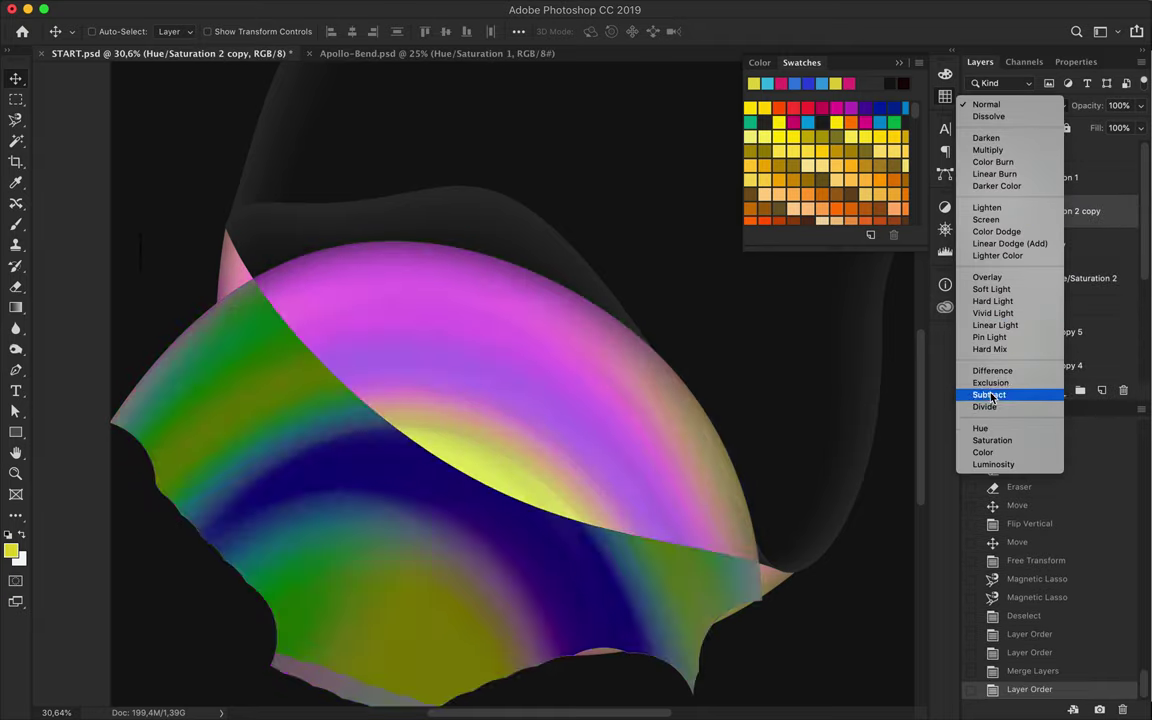
Clip the recolour layer to the folds in Color mode, delete the yellow copy, and rescale it.
click(983, 452)
alt+click(1058, 228)
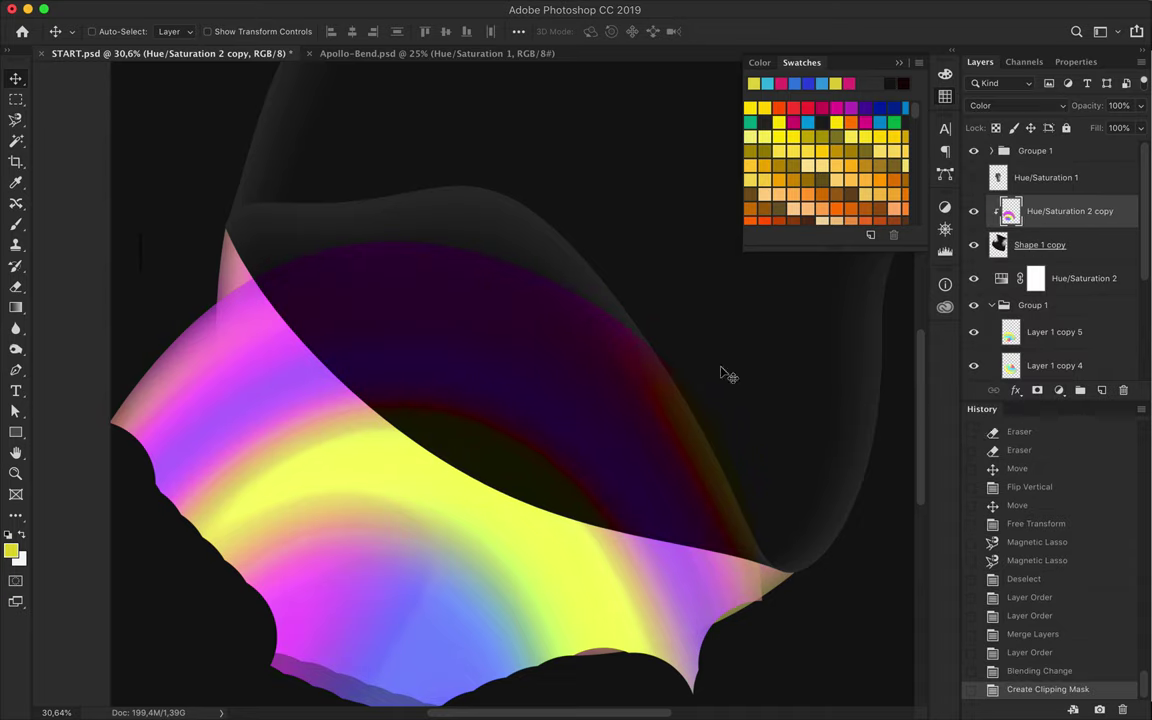
ctrl+click(373, 450)
key(BackSpace)
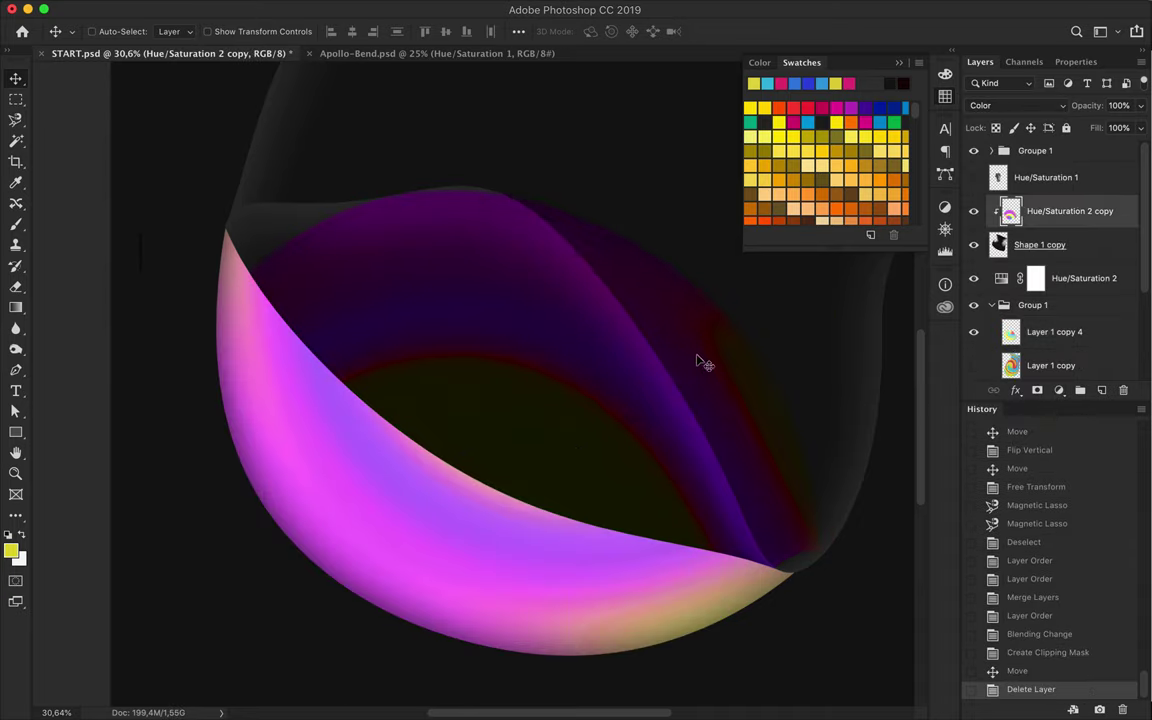
drag(626, 434, 638, 301)
key(ctrl+t)
drag(363, 290, 333, 261)
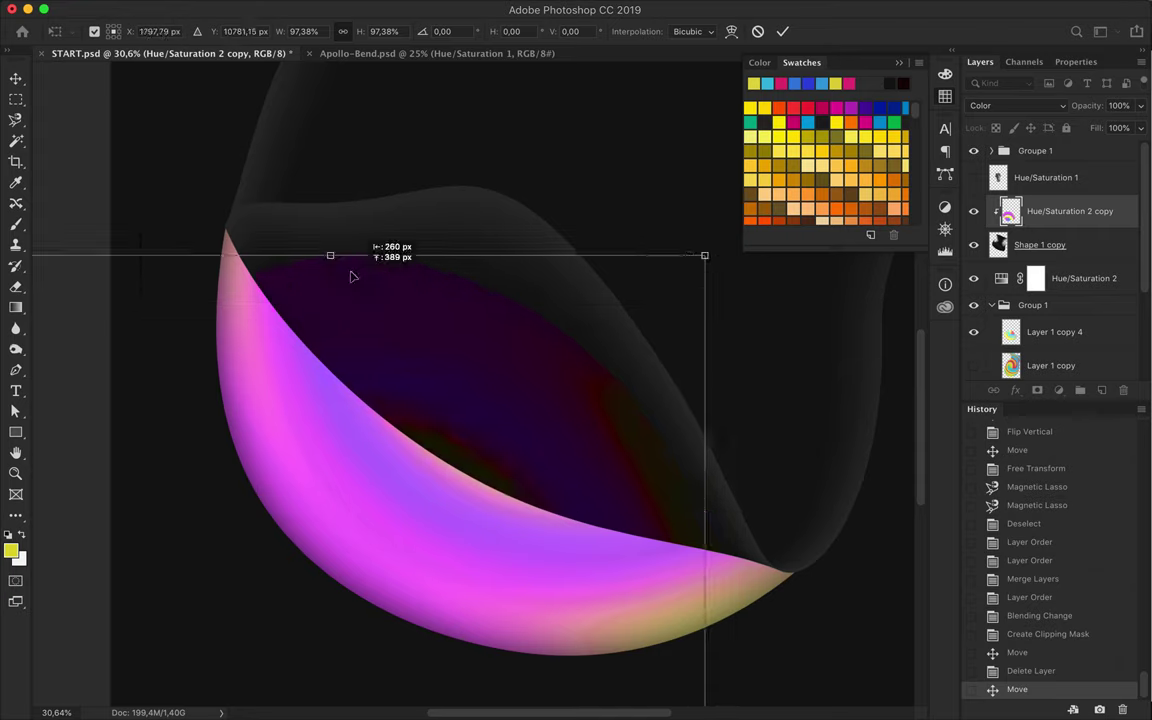
drag(670, 420, 710, 400)
drag(540, 300, 507, 359)
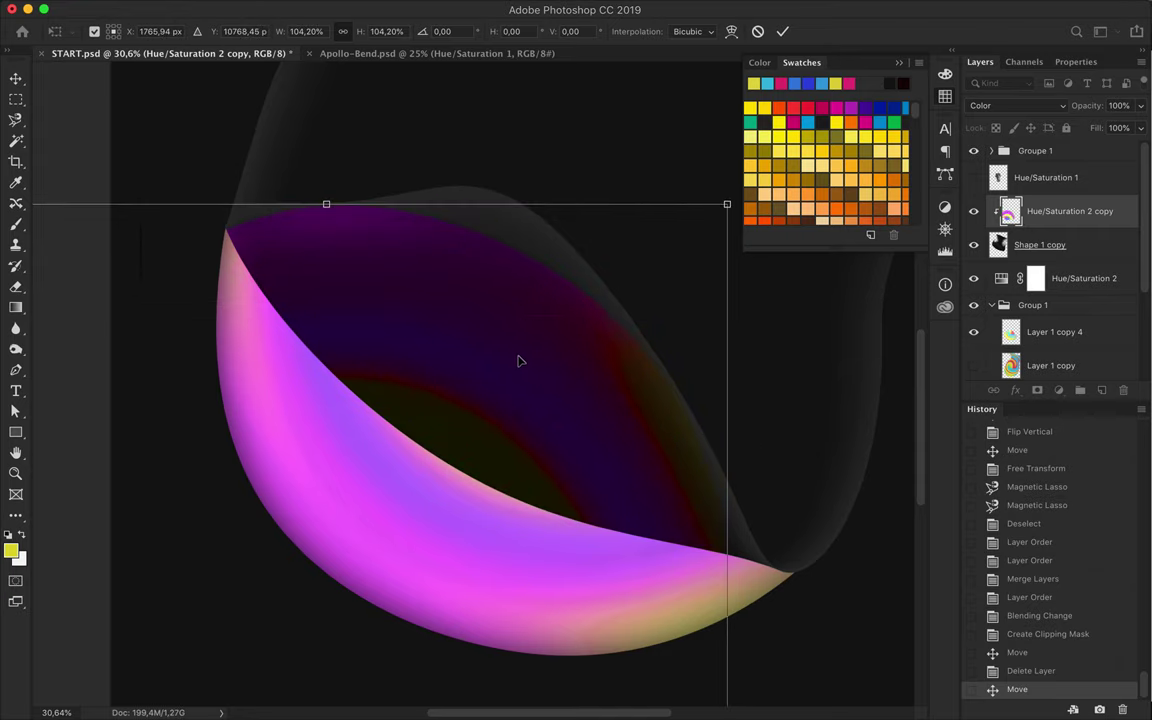
Place a Layer 1 copy 4 crescent above Shape 1 copy and erase its top and right edges.
drag(1054, 298, 1072, 211)
key(e)
mouse_move(514, 235)
mouse_down()
mouse_move(262, 245)
mouse_move(700, 420)
mouse_up()
drag(690, 340, 670, 490)
drag(650, 400, 248, 238)
Erase one last edge bit and apply a 247.5 px Gaussian Blur to the crescent.
drag(413, 195, 260, 240)
click(465, 10)
click(632, 260)
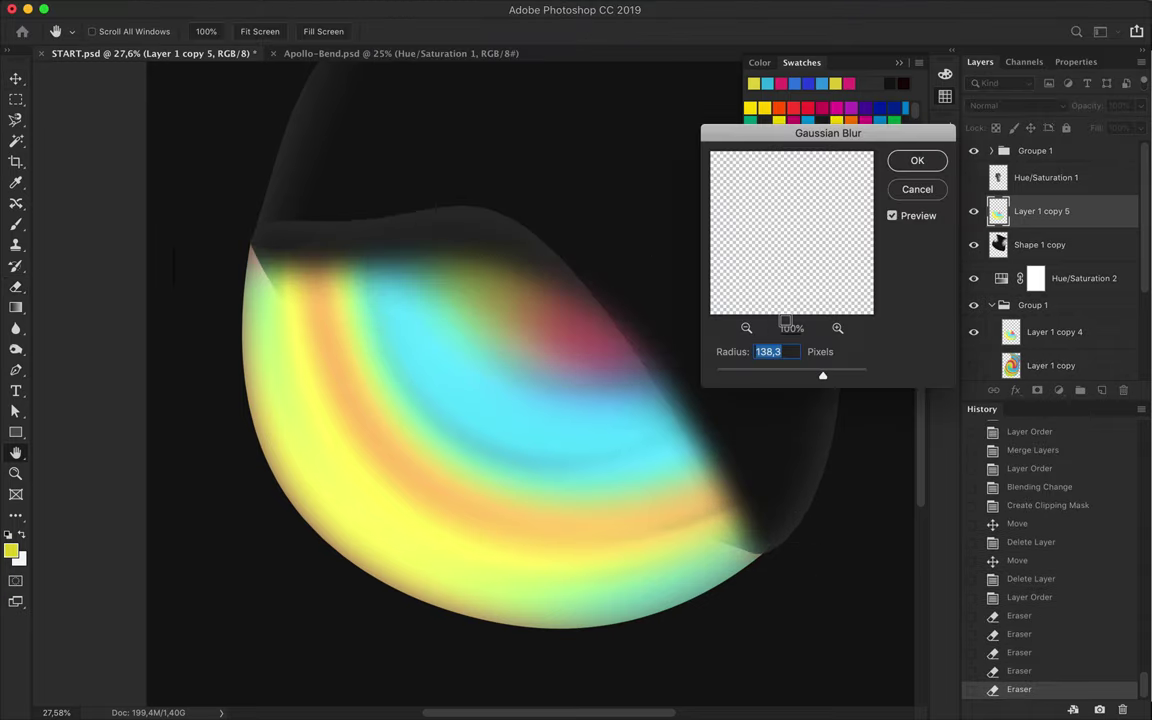
drag(823, 375, 841, 375)
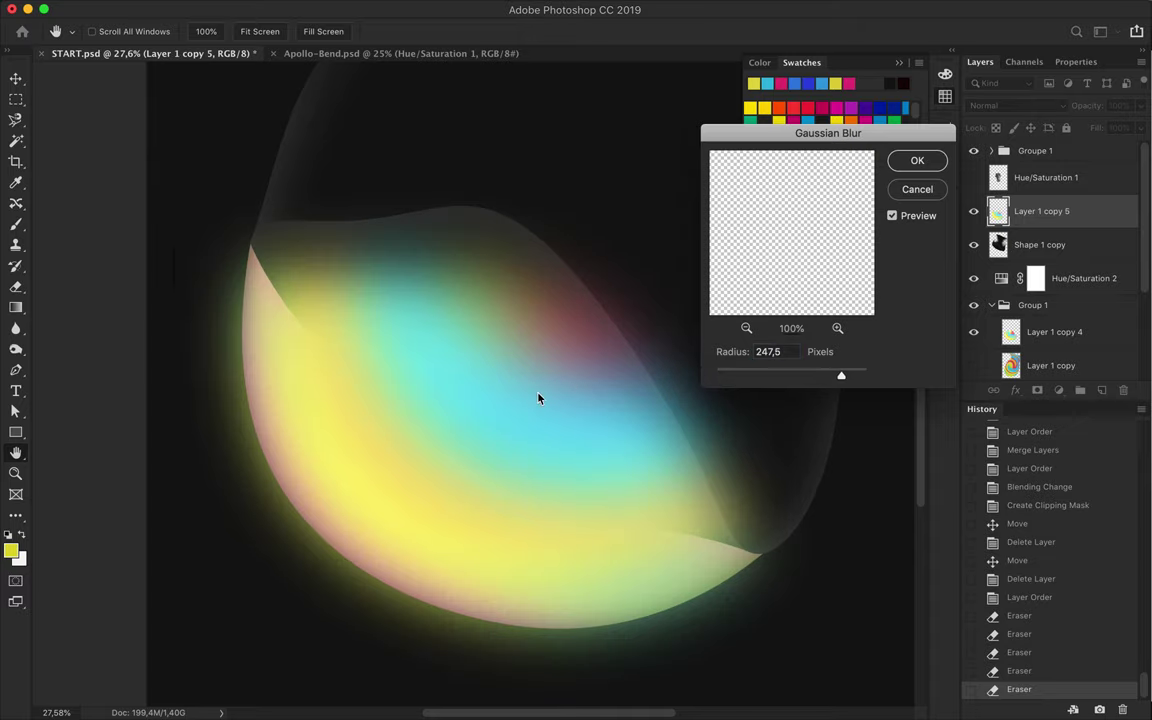
click(915, 161)
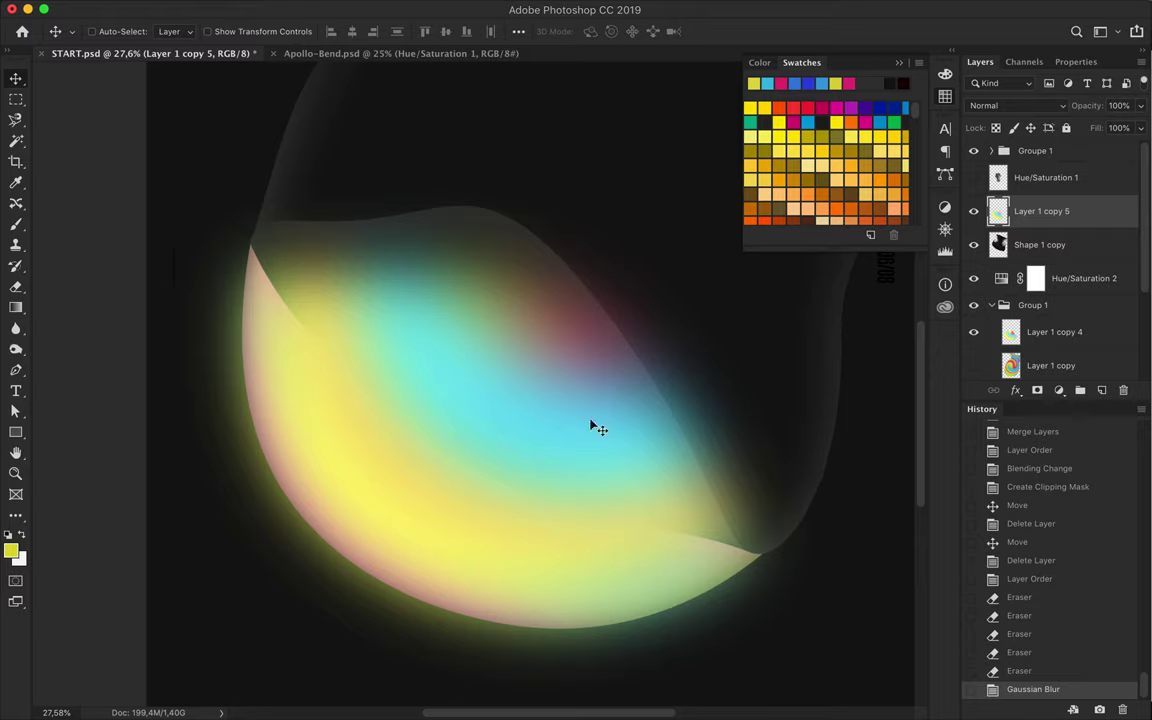
Duplicate the blurred glow as a Linear Dodge (Add) layer with 52% fill.
drag(597, 427, 553, 430)
click(1015, 105)
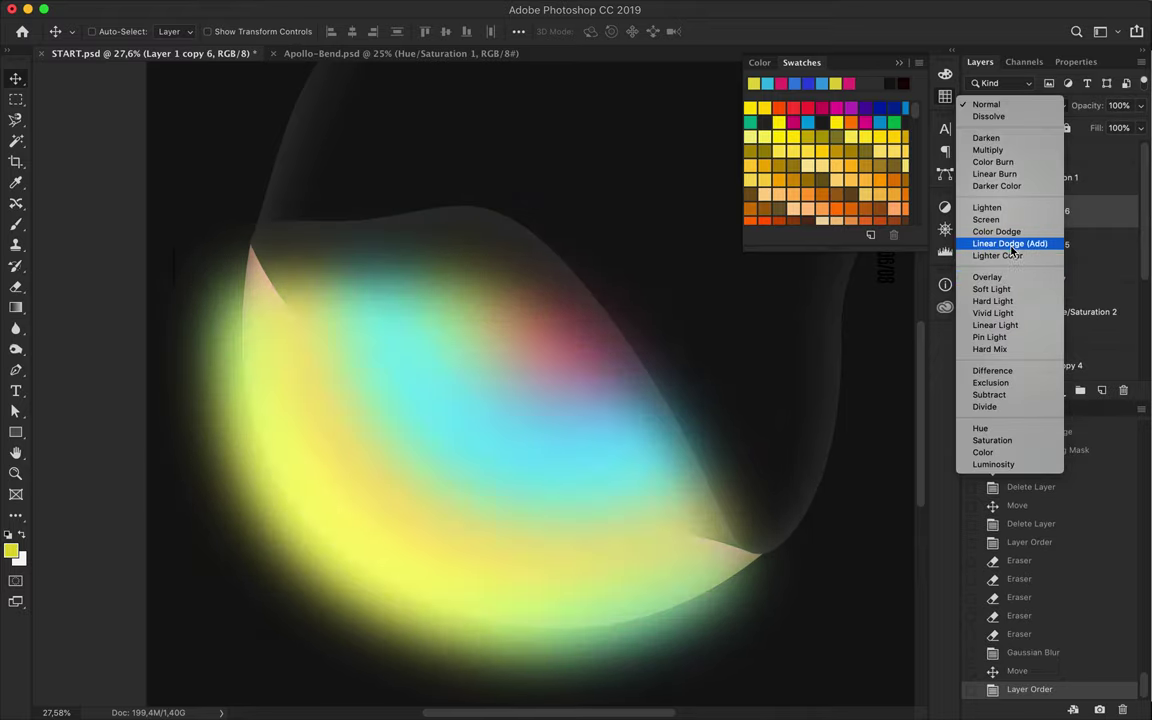
click(1039, 242)
scroll(720, 488, down, 5)
scroll(725, 492, down, 3)
mouse_move(1140, 128)
mouse_down()
mouse_move(1124, 150)
mouse_move(1106, 150)
mouse_up()
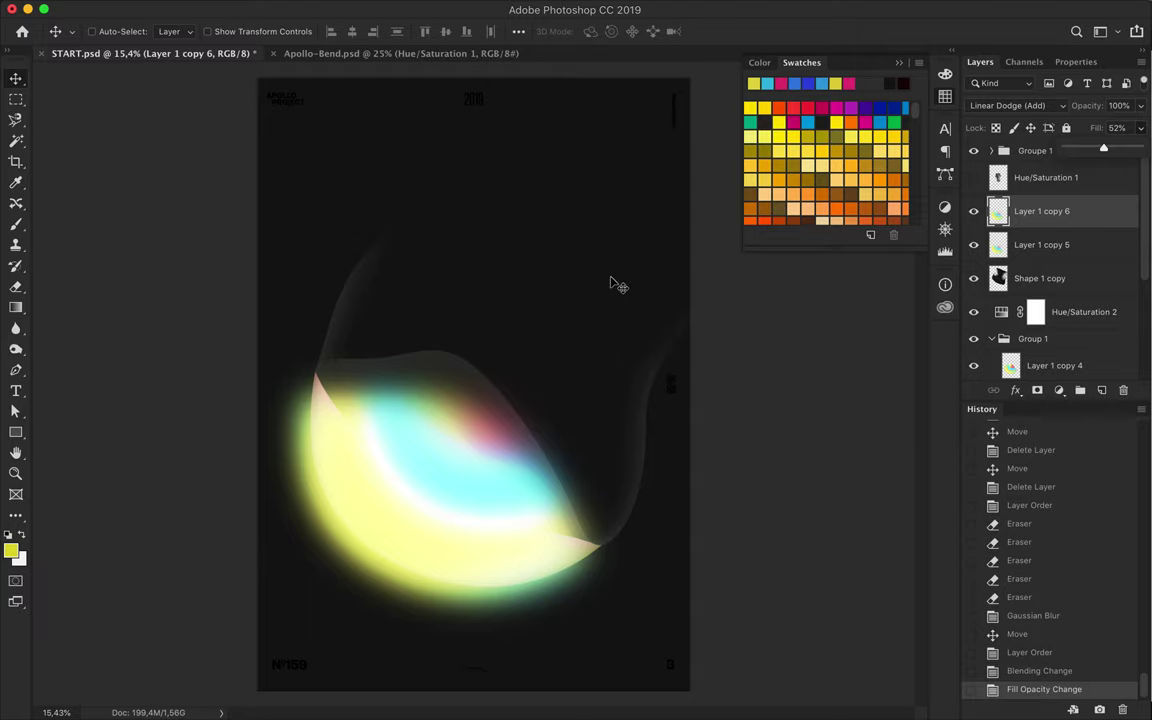
scroll(612, 284, down, 1)
scroll(1069, 283, down, 2)
shift+click(1011, 333)
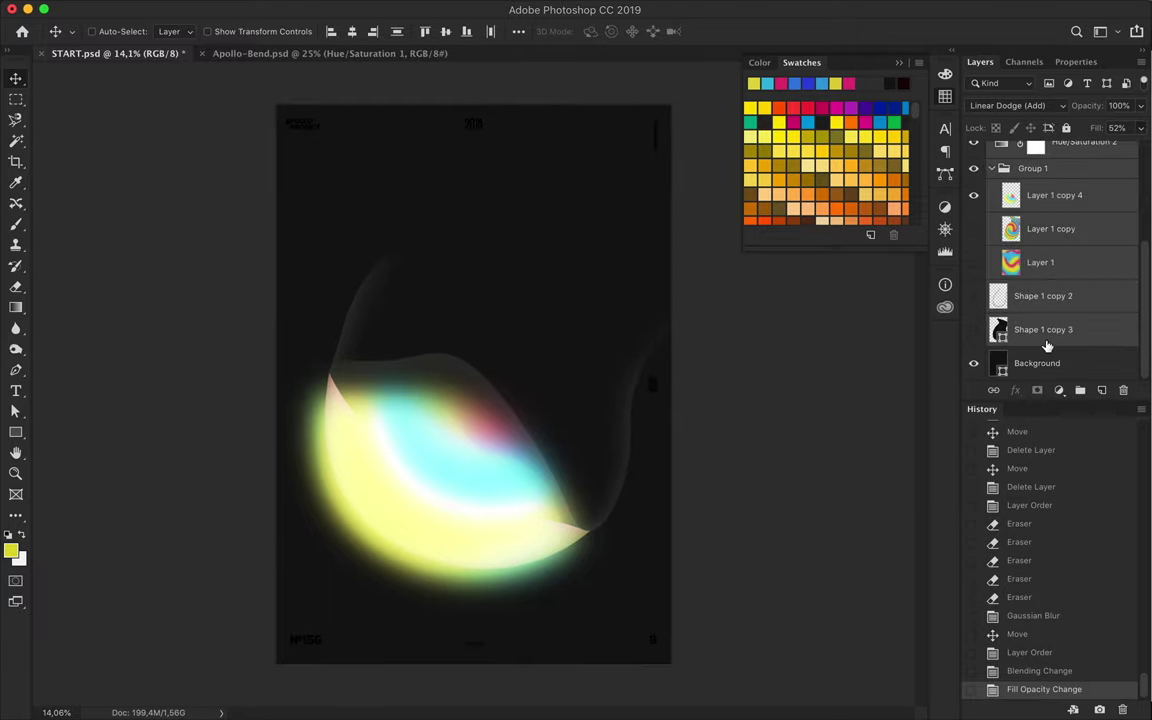
Scale the glow and crescent layers to about 117% and move them lower on the poster.
key(ctrl+t)
drag(863, 368, 940, 358)
drag(152, 368, 113, 347)
drag(364, 390, 375, 229)
drag(440, 362, 453, 432)
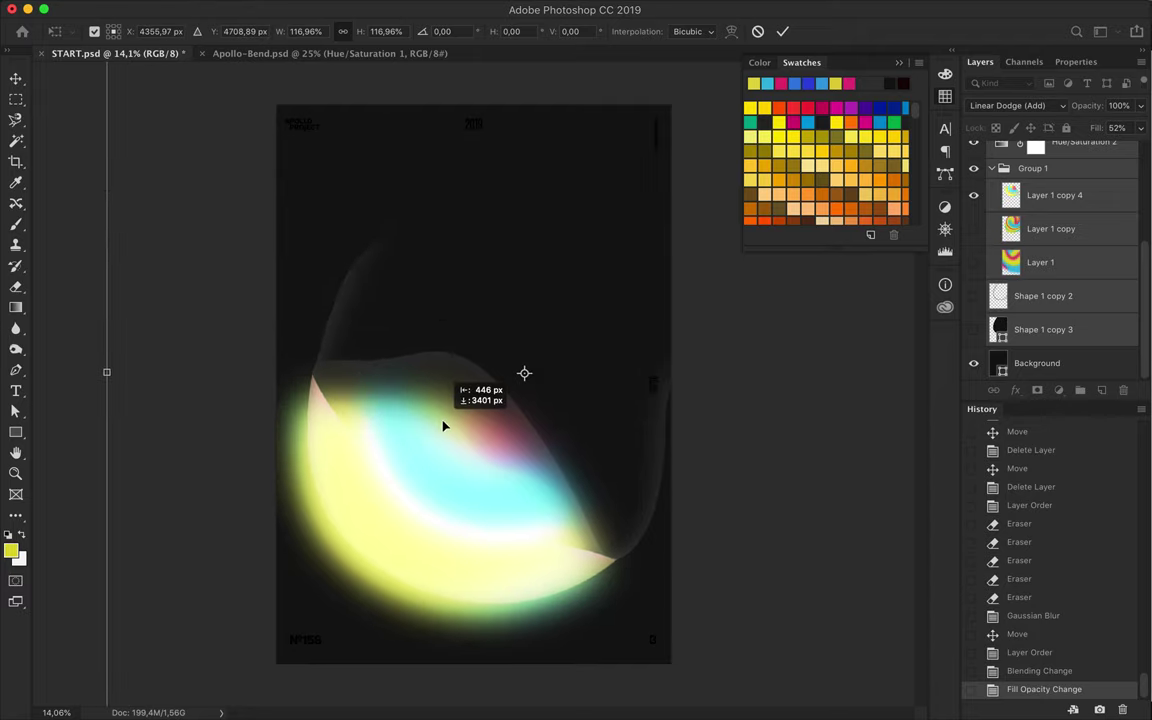
key(Return)
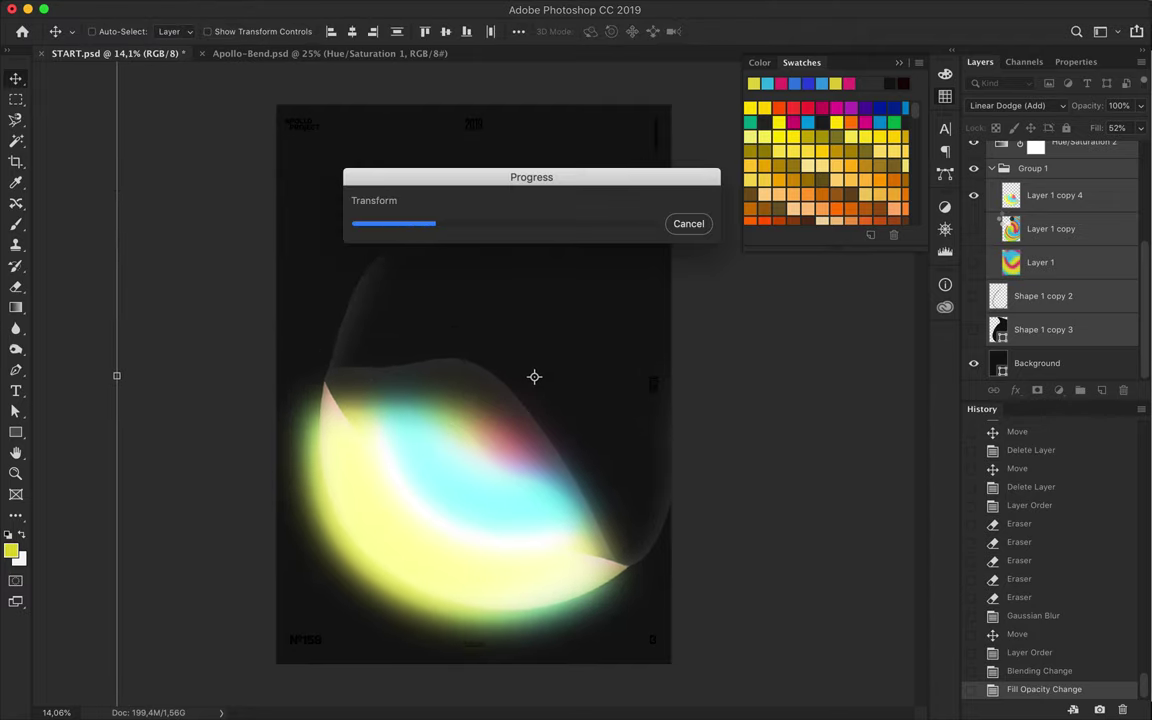
mouse_move(521, 181)
mouse_down()
mouse_move(625, 378)
mouse_move(636, 280)
mouse_up()
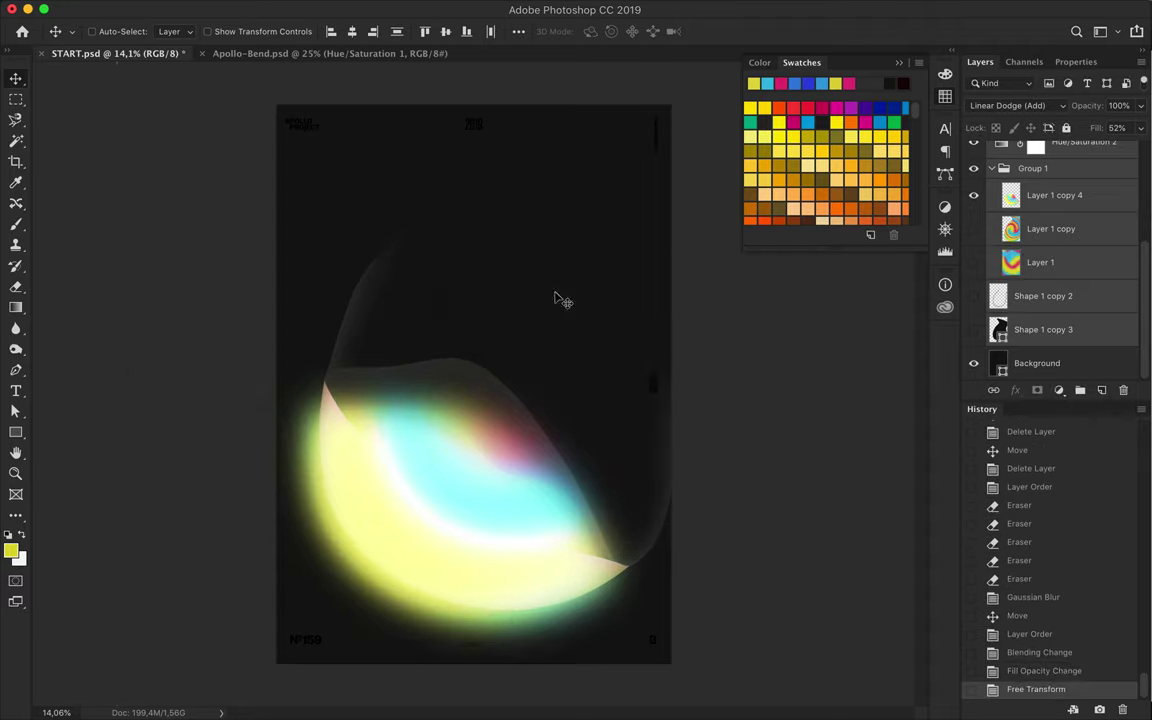
Erase the faint stray strokes along the grey fold's upper-left edge.
key(e)
mouse_move(363, 312)
mouse_down()
mouse_move(363, 296)
mouse_move(350, 314)
mouse_move(335, 280)
mouse_up()
key(v)
click(479, 134)
scroll(1011, 238, up, 3)
scroll(1011, 238, down, 5)
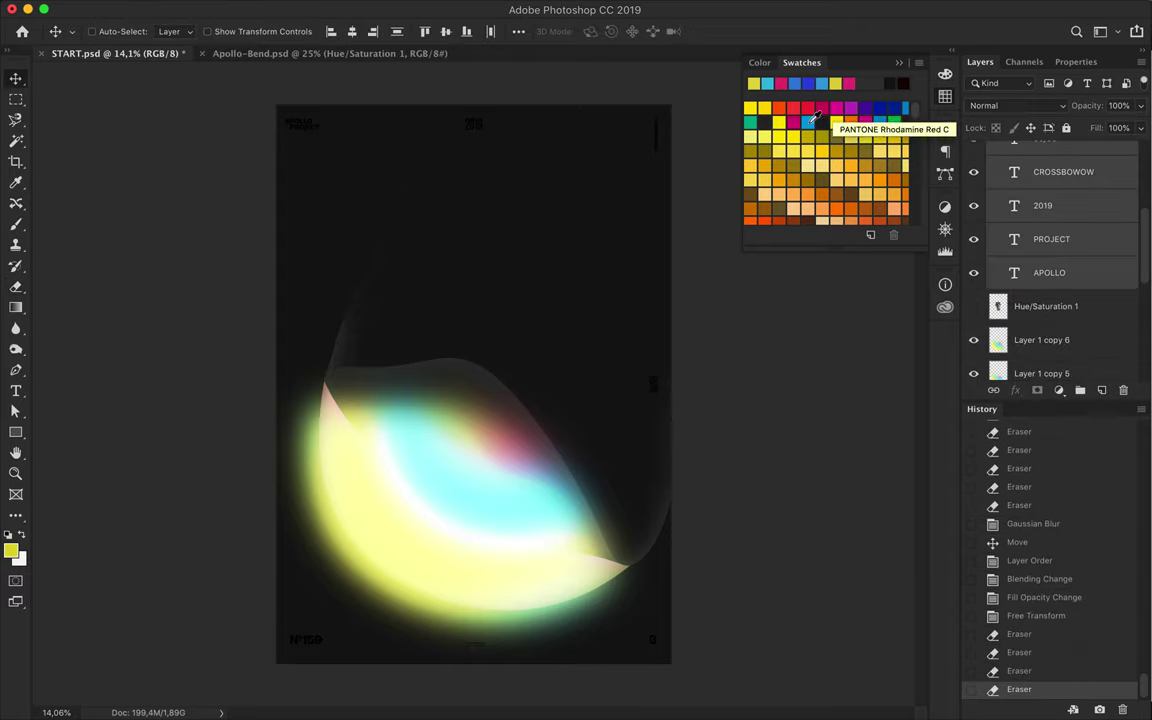
Set the title and caption text colour to white #ffffff.
key(t)
click(651, 31)
text(ffffff)
click(956, 185)
Load the Black Numbers layer as a selection and brush its numbers white.
scroll(1040, 260, up, 3)
ctrl+click(1011, 231)
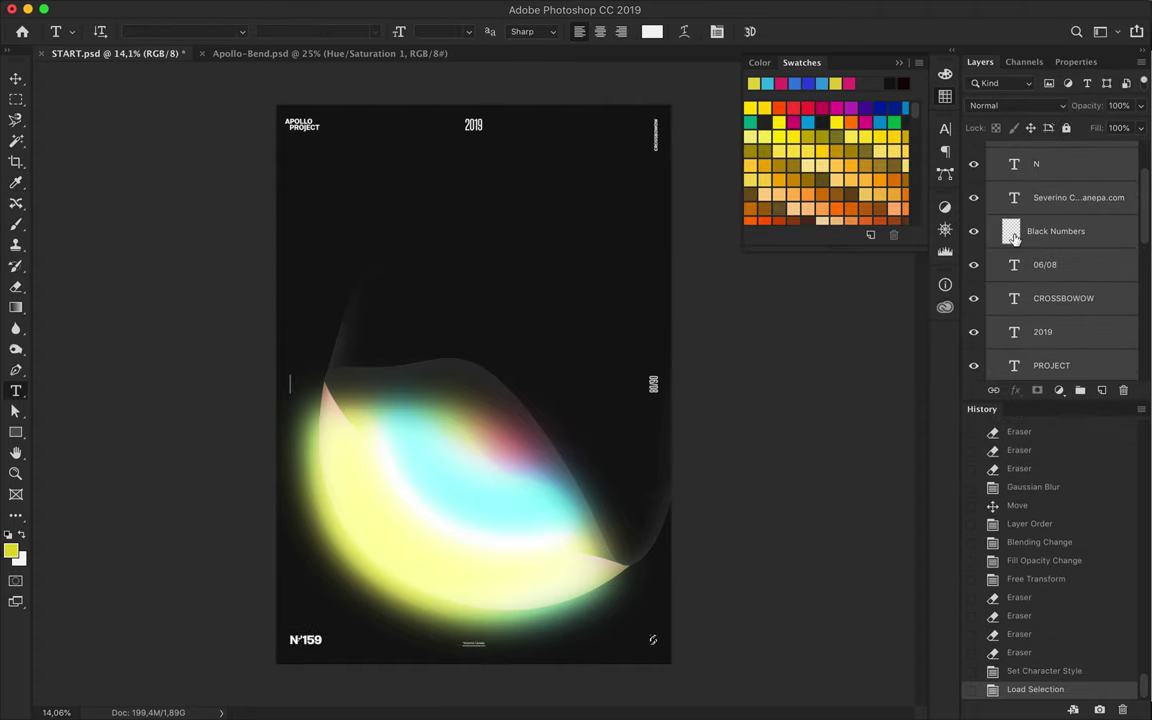
ctrl+click(1013, 236)
key(b)
click(638, 638)
click(305, 638)
key(v)
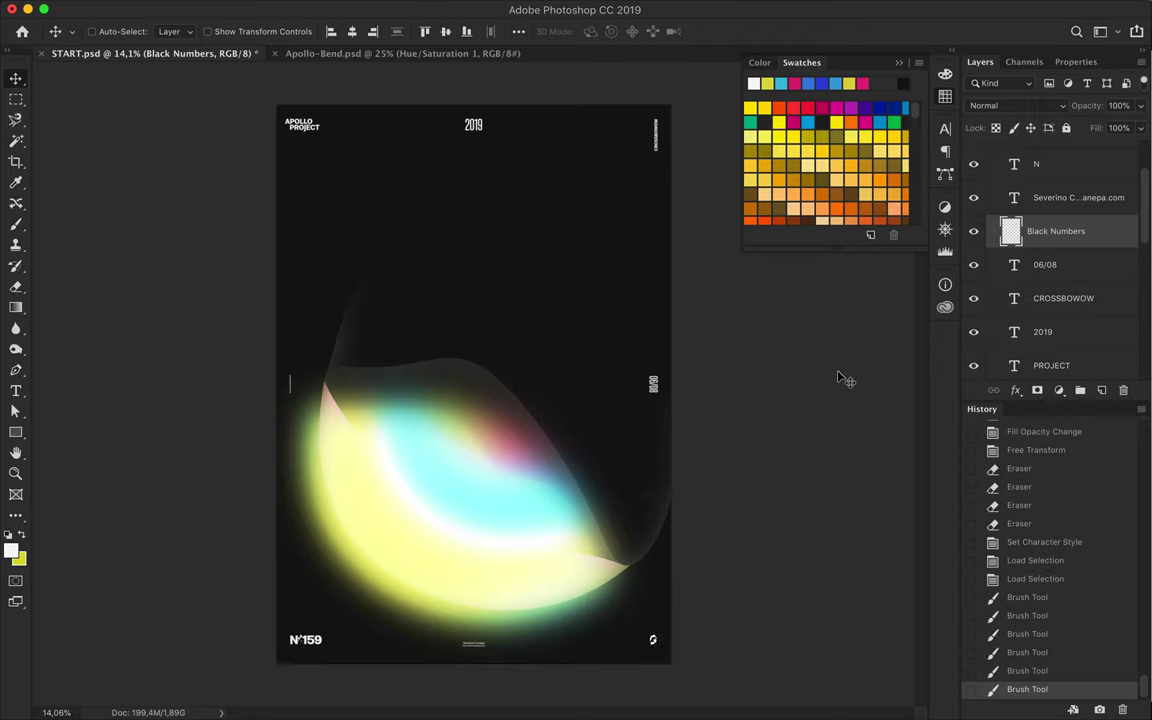
scroll(990, 245, up, 1)
click(1000, 150)
scroll(985, 260, down, 5)
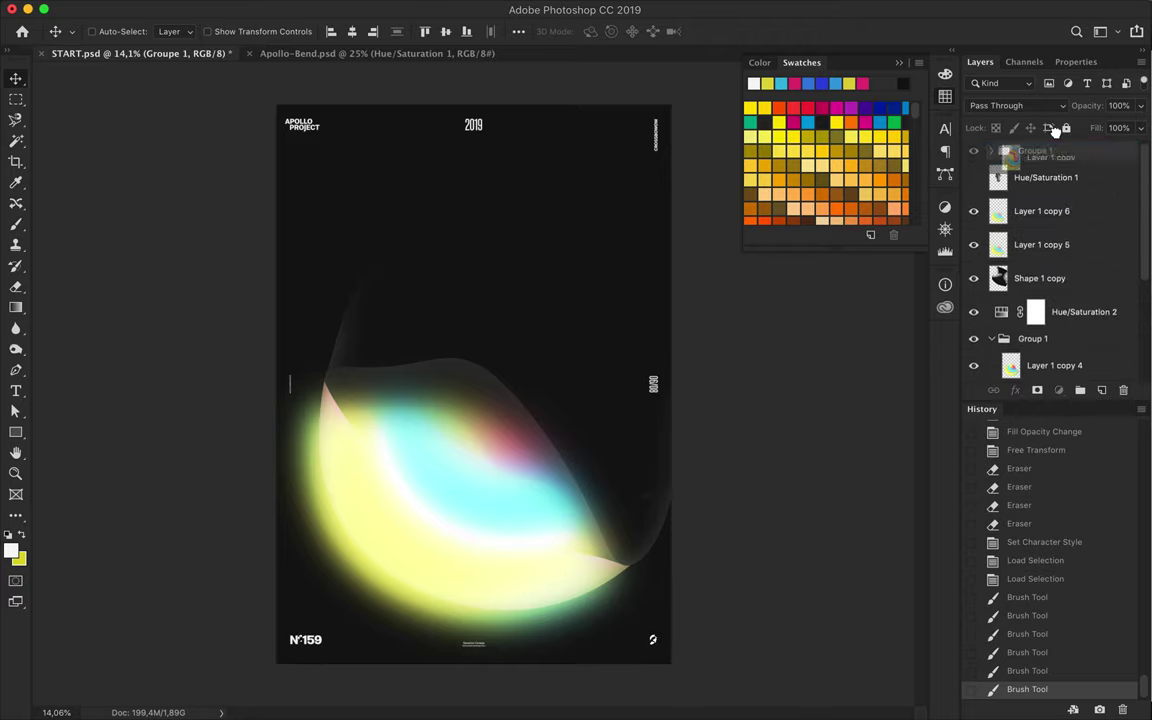
Move a swirl copy out of Group 1 to the top and delete all but its top circle.
drag(1075, 230, 1050, 165)
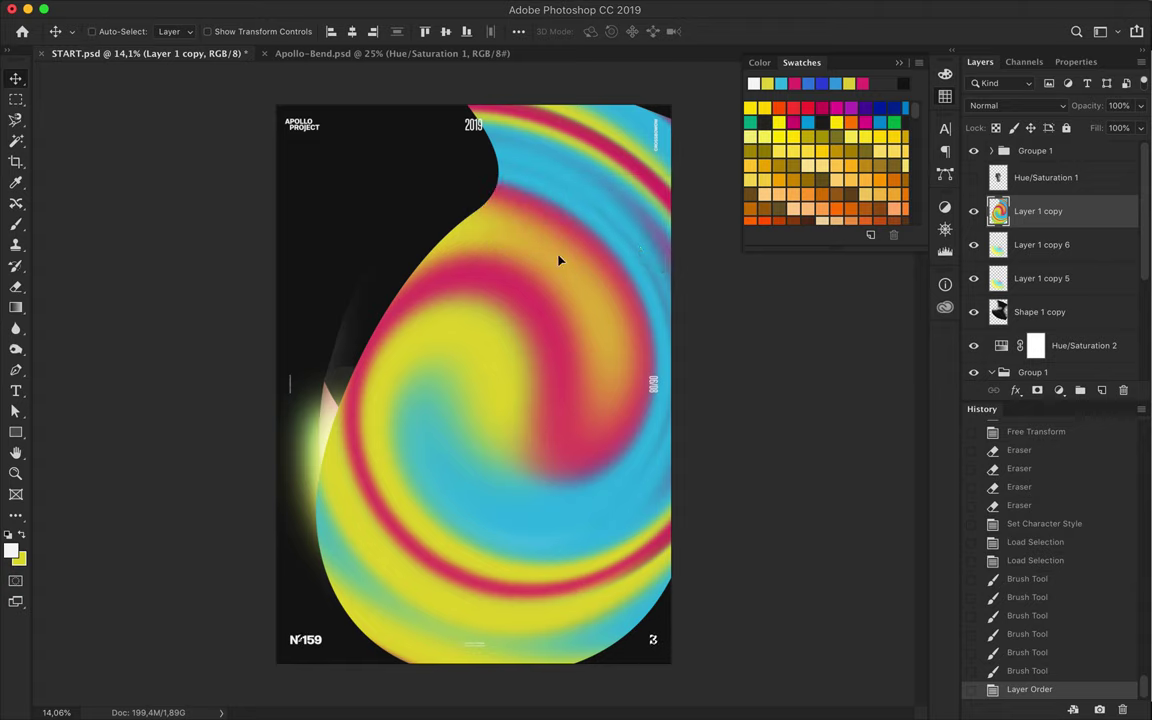
drag(558, 257, 545, 399)
click(688, 247)
drag(285, 303, 283, 167)
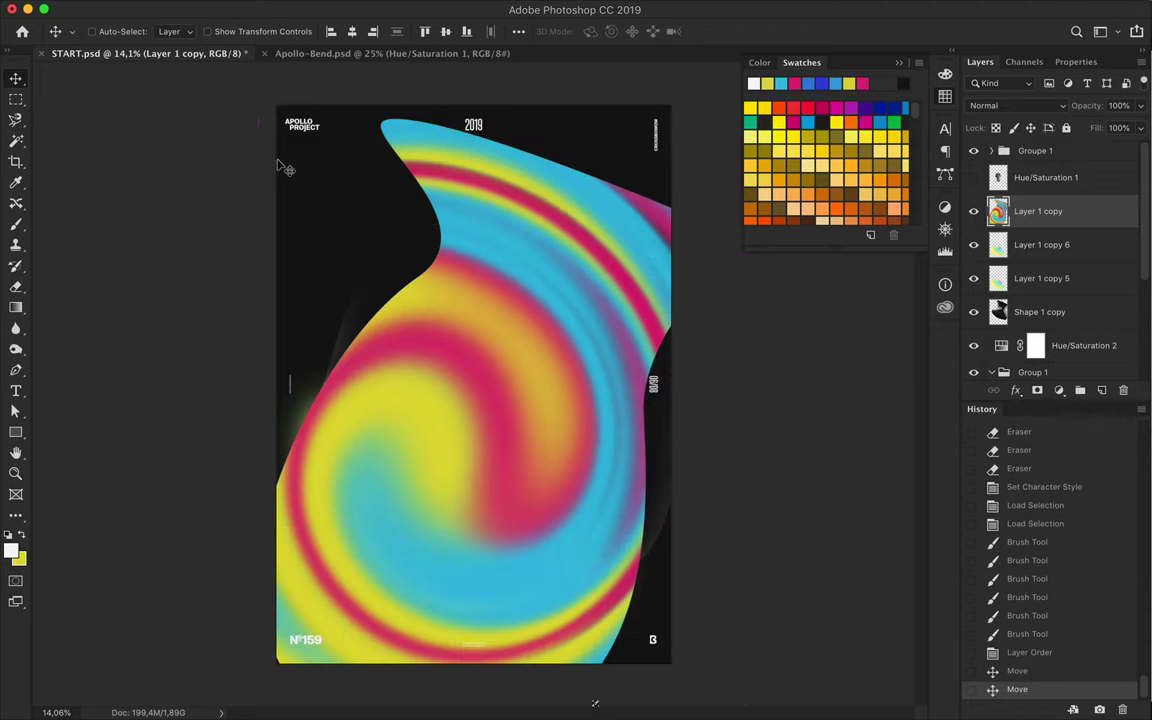
drag(440, 300, 411, 437)
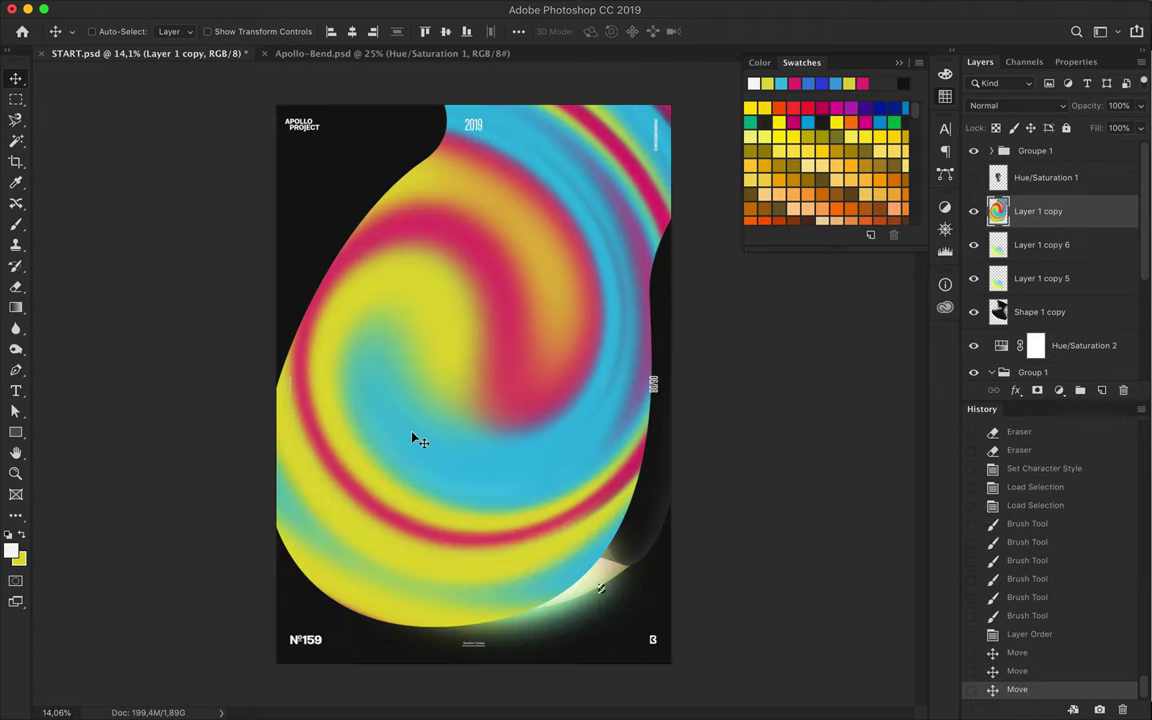
key(Delete)
drag(539, 147, 520, 120)
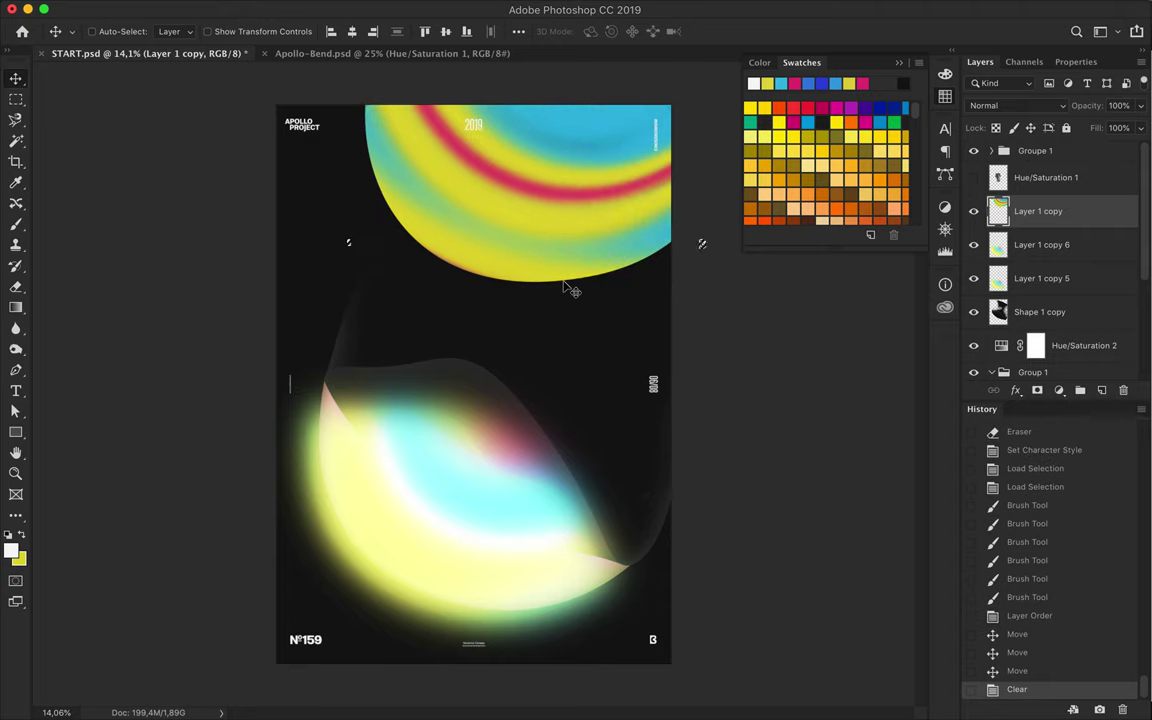
key(ctrl+d)
drag(565, 287, 454, 336)
Rotate the swirl circle about -93° into an arc across the poster top and duplicate it.
key(ctrl+t)
drag(766, 420, 771, 398)
drag(436, 245, 769, 405)
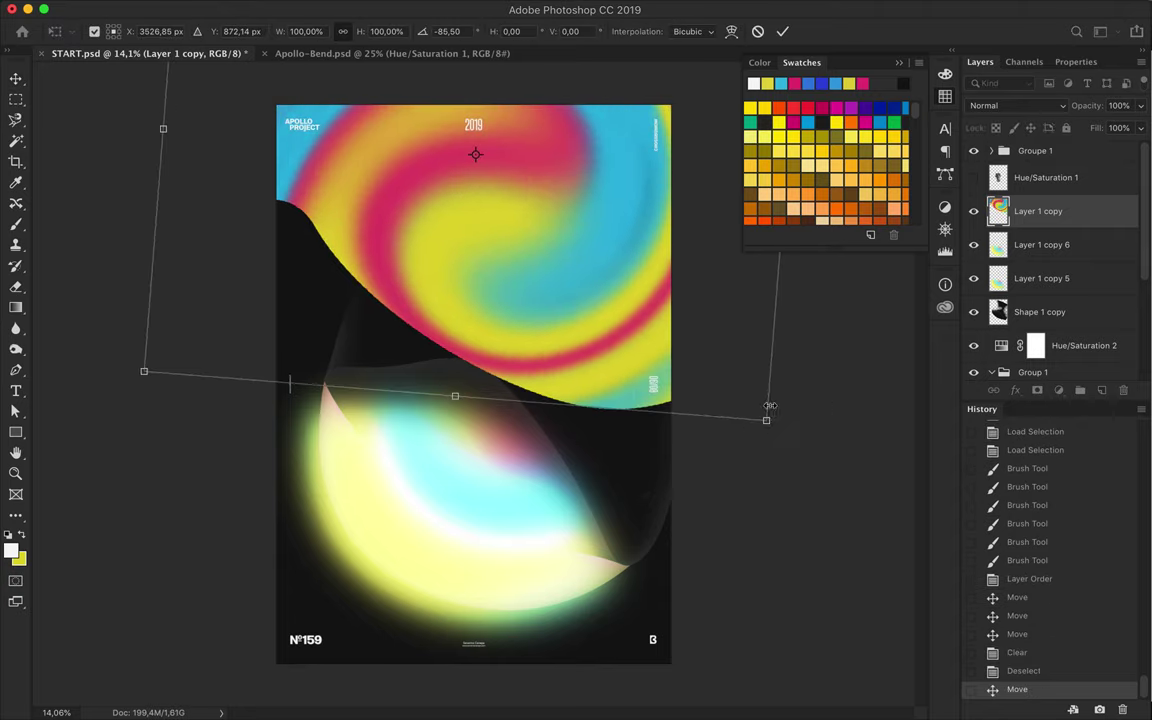
drag(484, 279, 518, 208)
drag(130, 285, 160, 335)
key(Return)
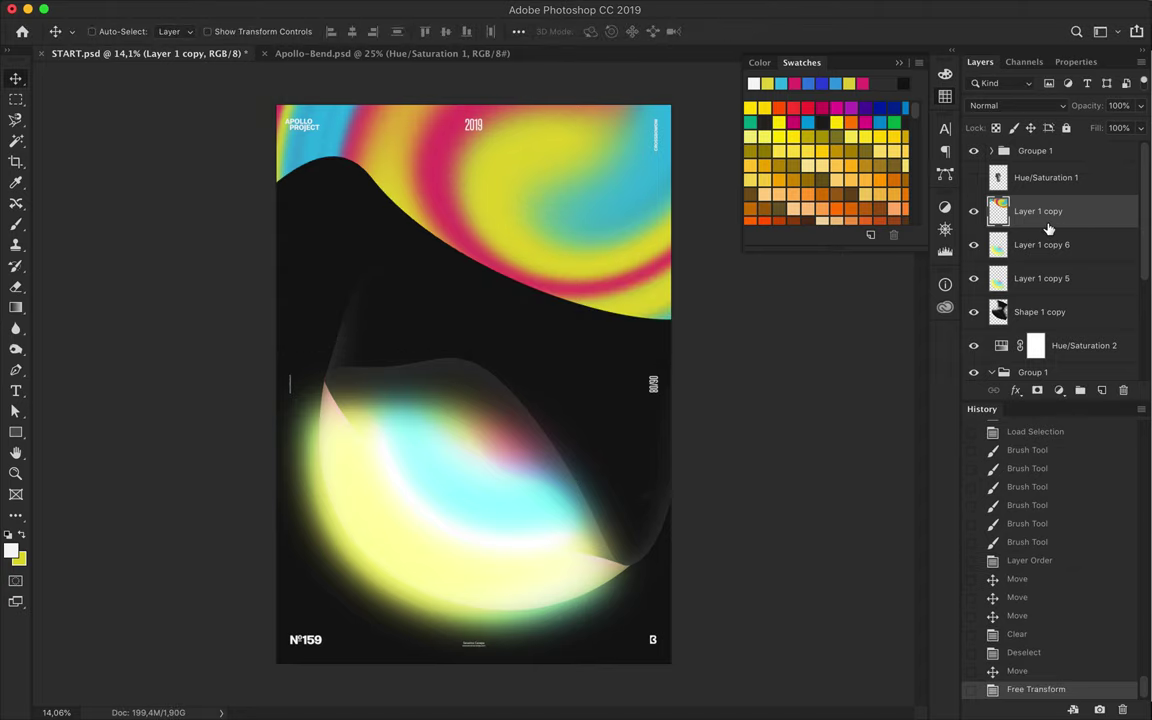
key(ctrl+j)
click(391, 10)
Blur the swirl copy by 247.5 px and add a Linear Dodge (Add) duplicate at 64% fill.
click(430, 20)
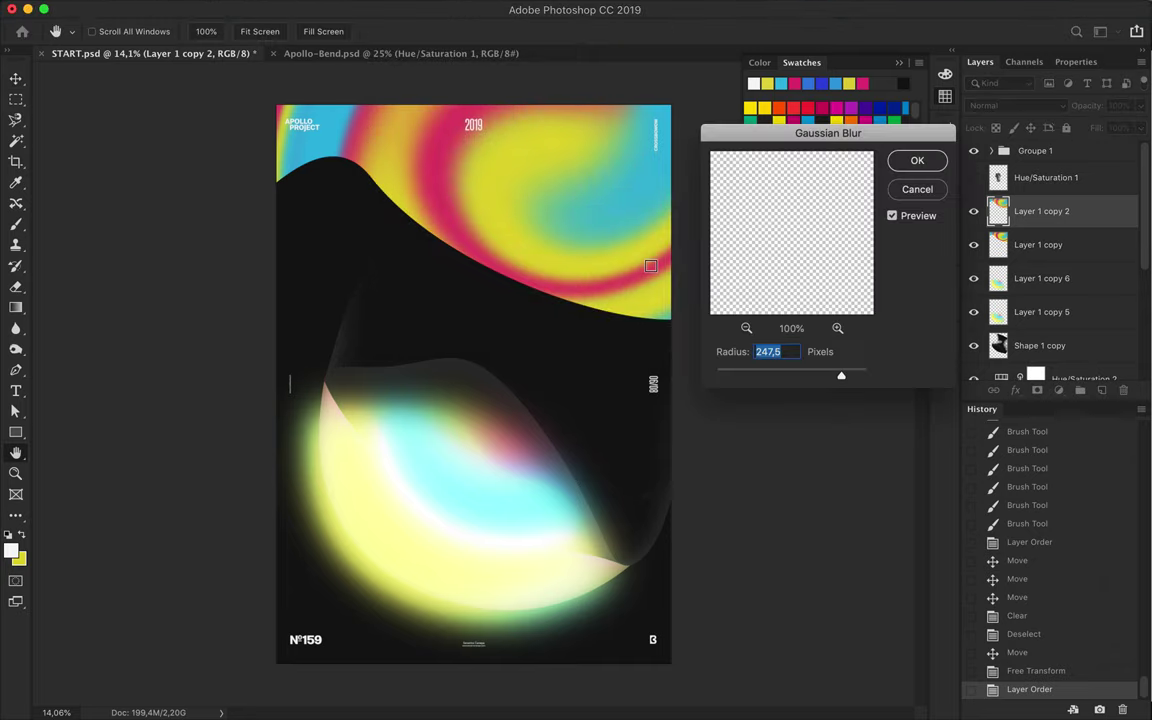
key(Return)
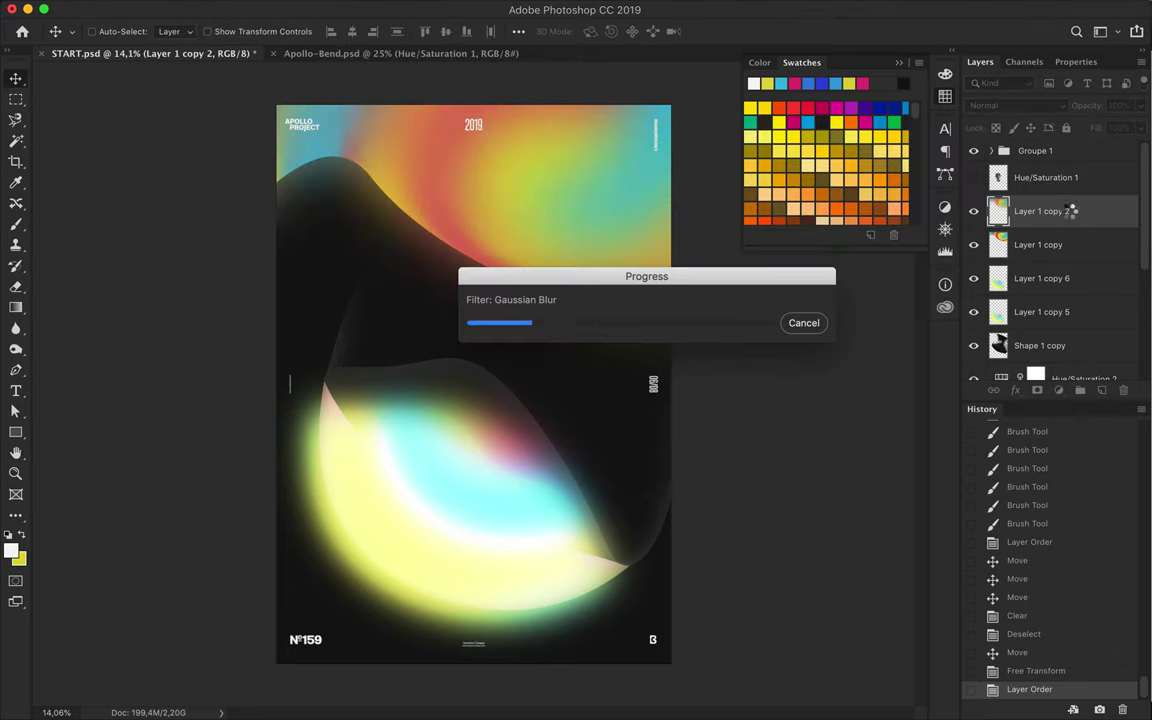
key(ctrl+j)
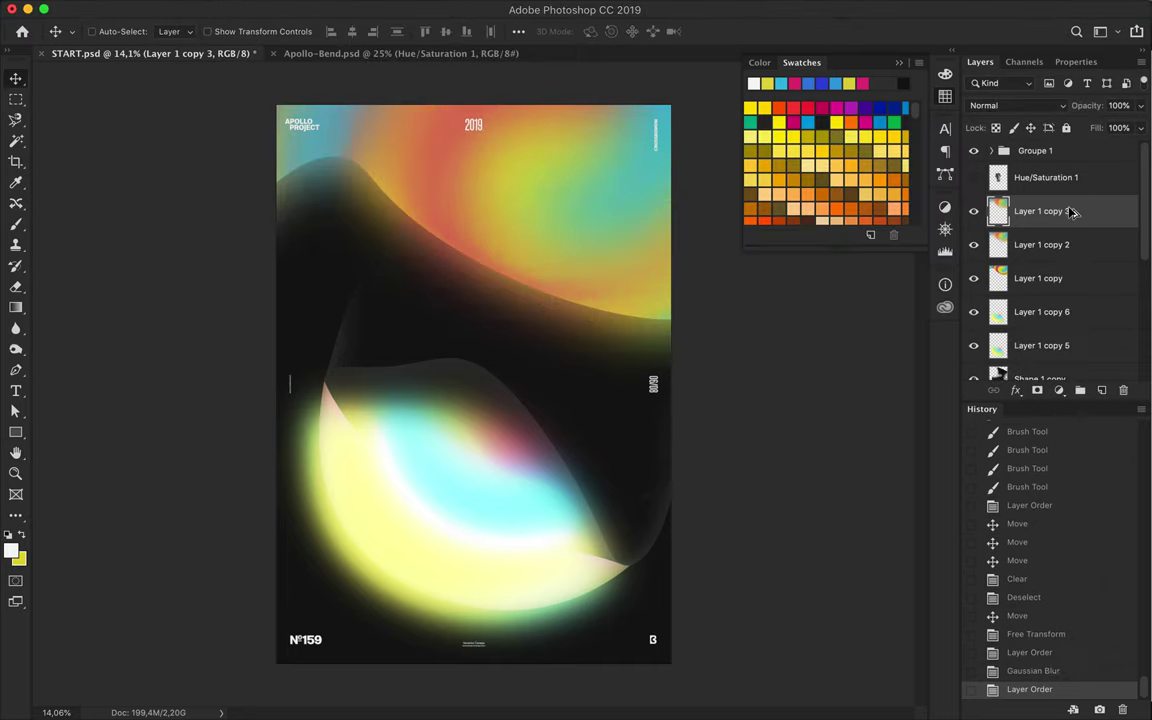
click(1018, 105)
click(1023, 239)
click(1140, 128)
drag(1140, 149, 1115, 149)
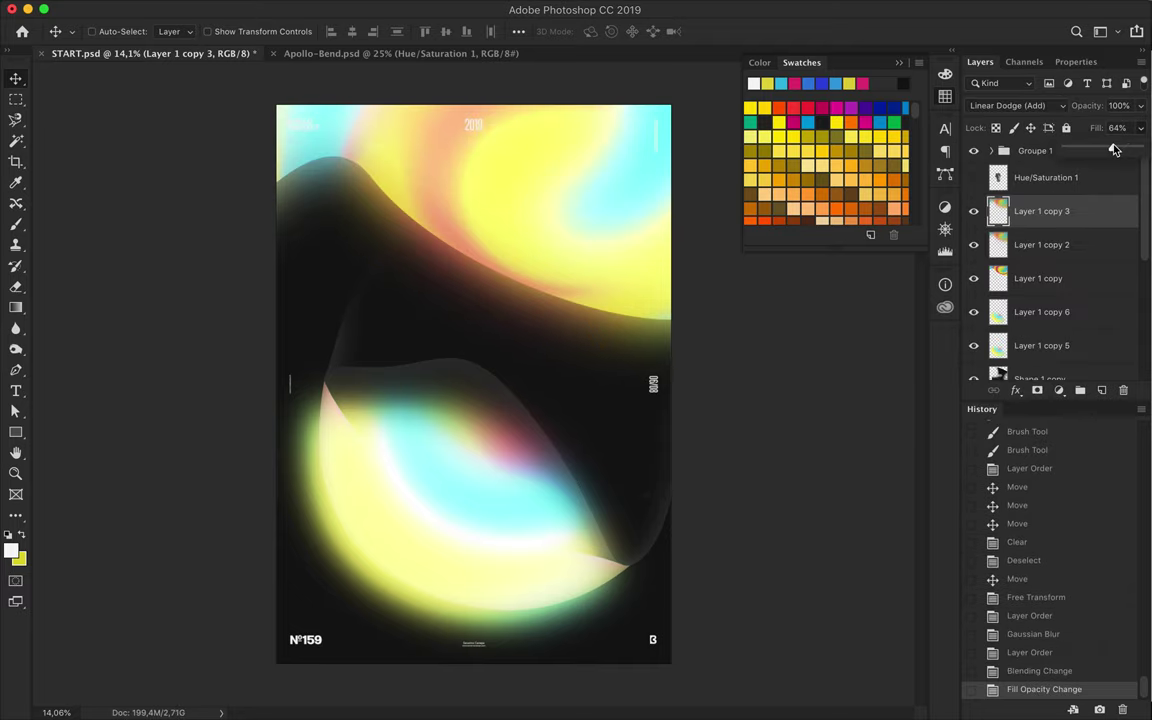
Recolor the APOLLO, PROJECT, CROSSBOWOW and 2019 text layers black and save START.psd.
click(1045, 177)
click(991, 150)
scroll(1050, 260, down, 3)
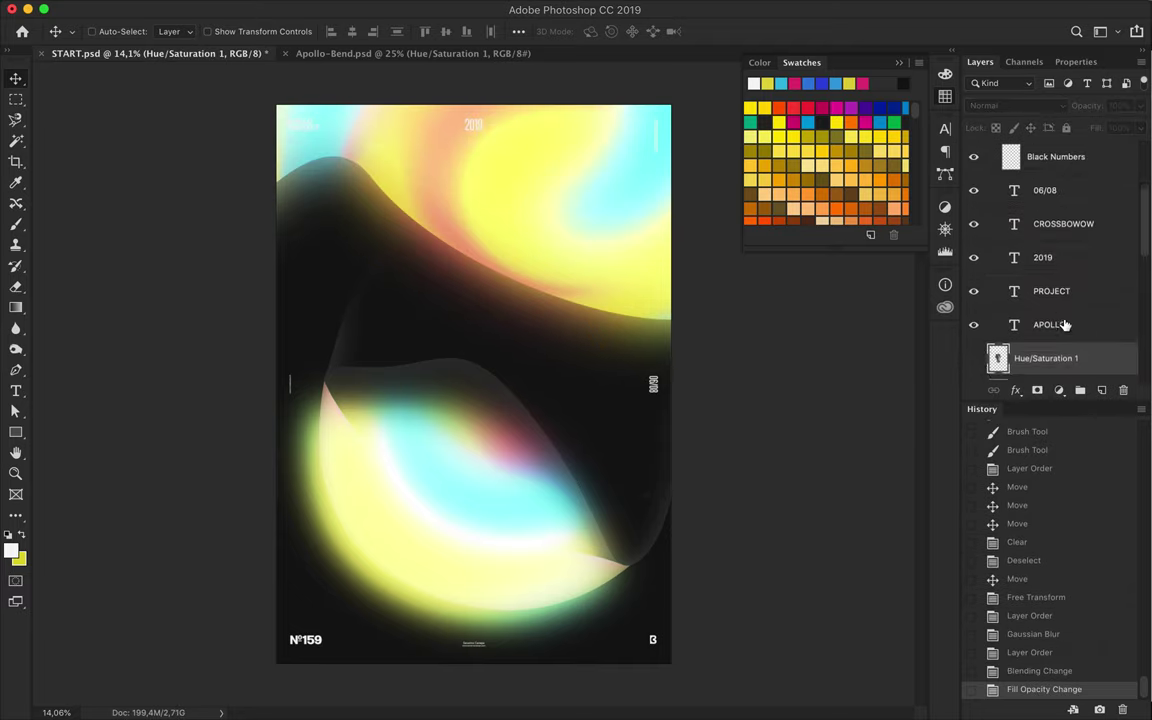
shift+click(1050, 325)
shift+click(1063, 258)
click(663, 609)
key(Return)
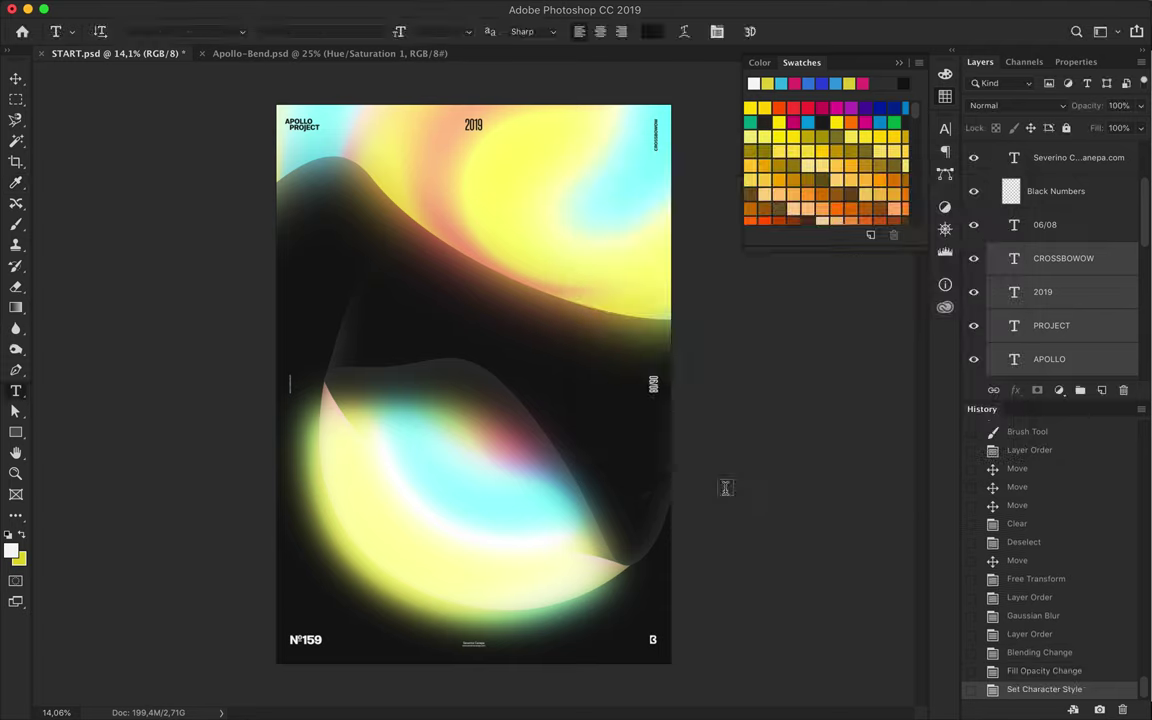
key(ctrl+s)
scroll(1118, 236, up, 5)
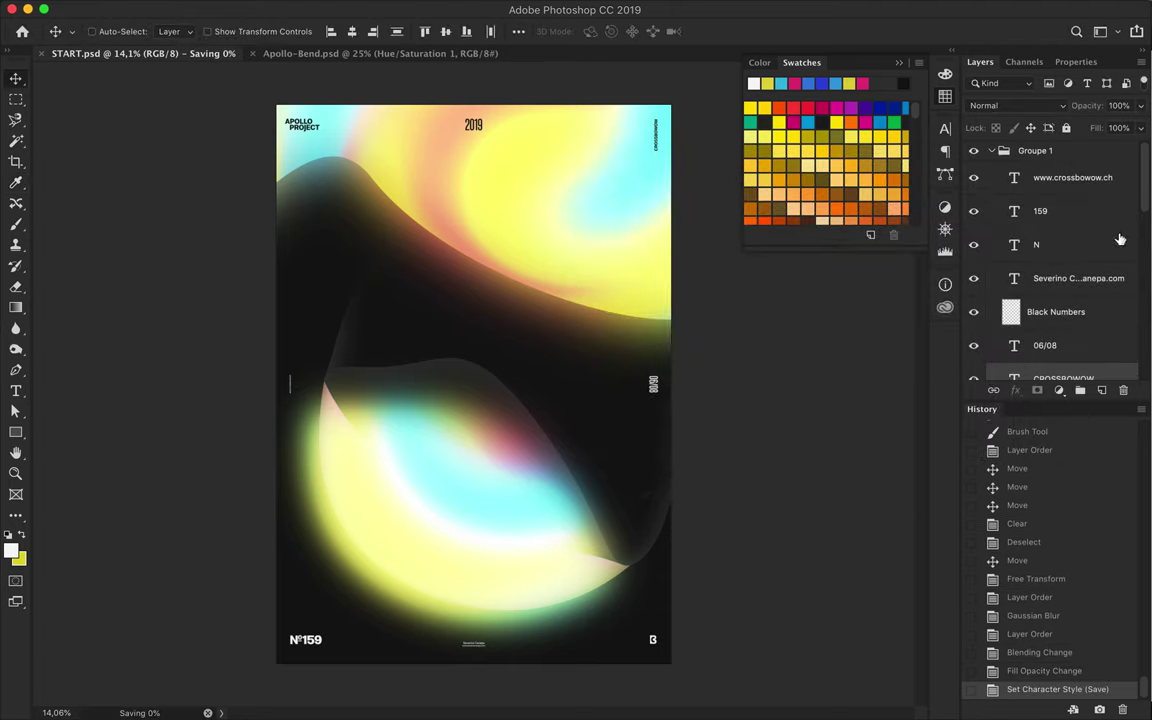
Move the three swirl glow layers upward on the poster.
click(991, 150)
click(1035, 150)
click(1035, 211)
shift+click(1040, 278)
drag(625, 200, 553, 98)
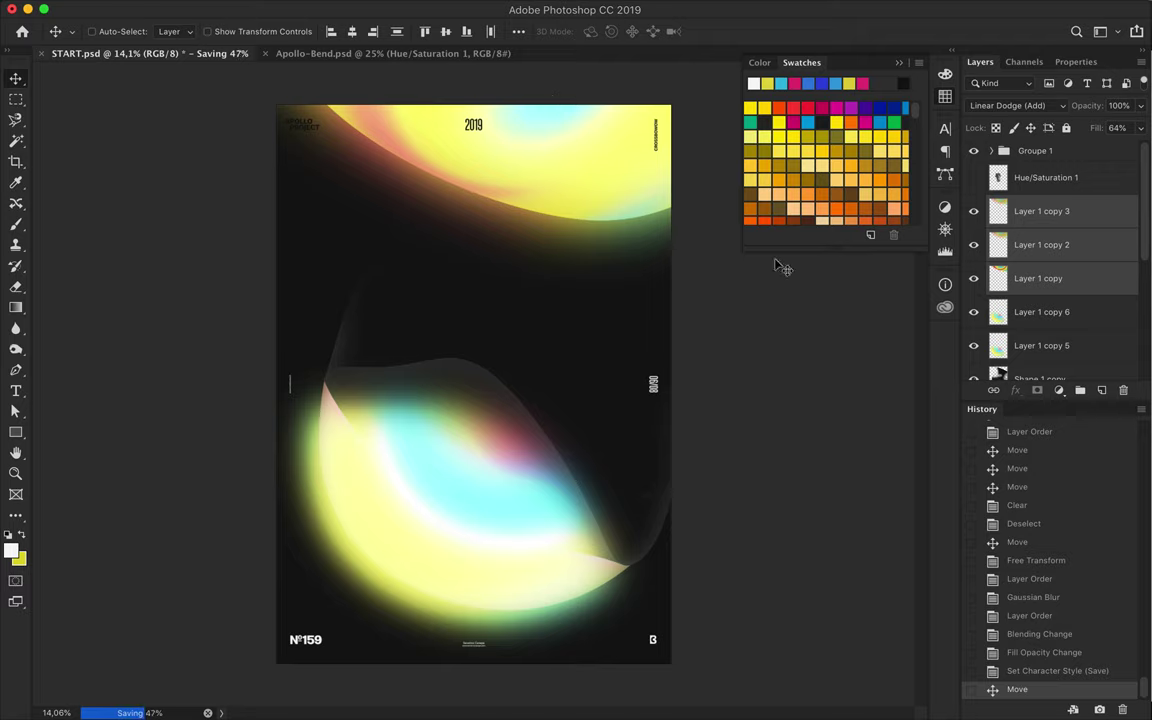
Apply a 135.4 px Gaussian Blur to Layer 1 copy.
click(1040, 278)
click(393, 8)
click(678, 262)
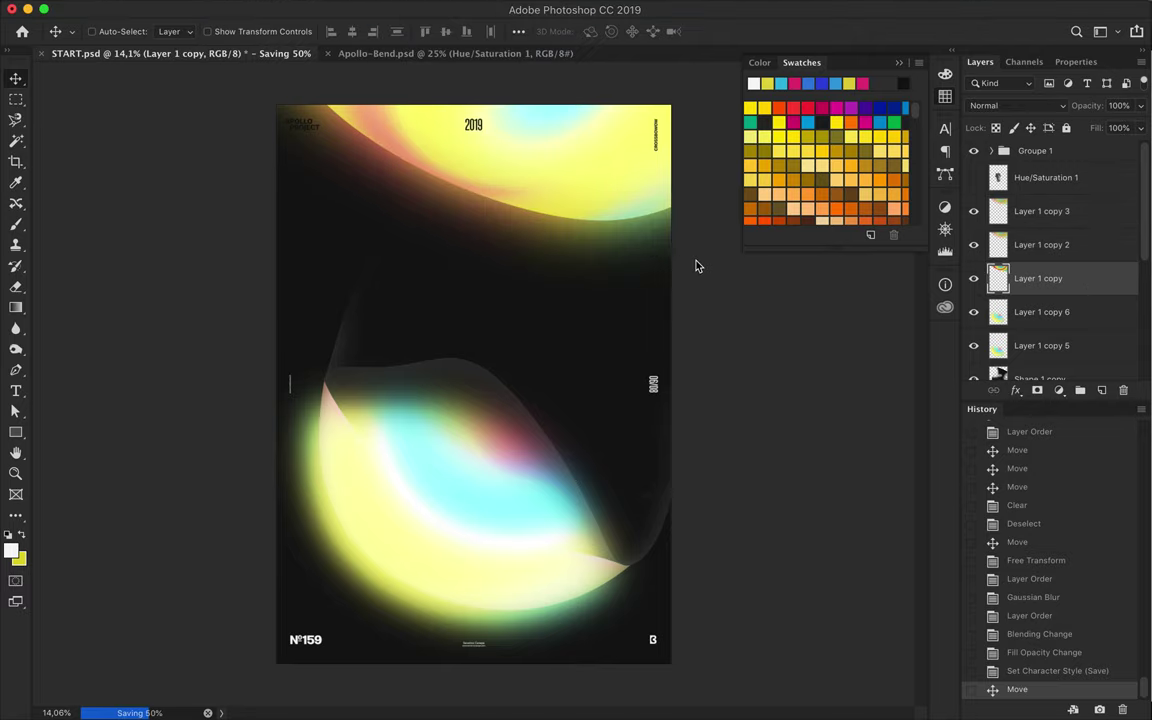
drag(848, 378, 822, 378)
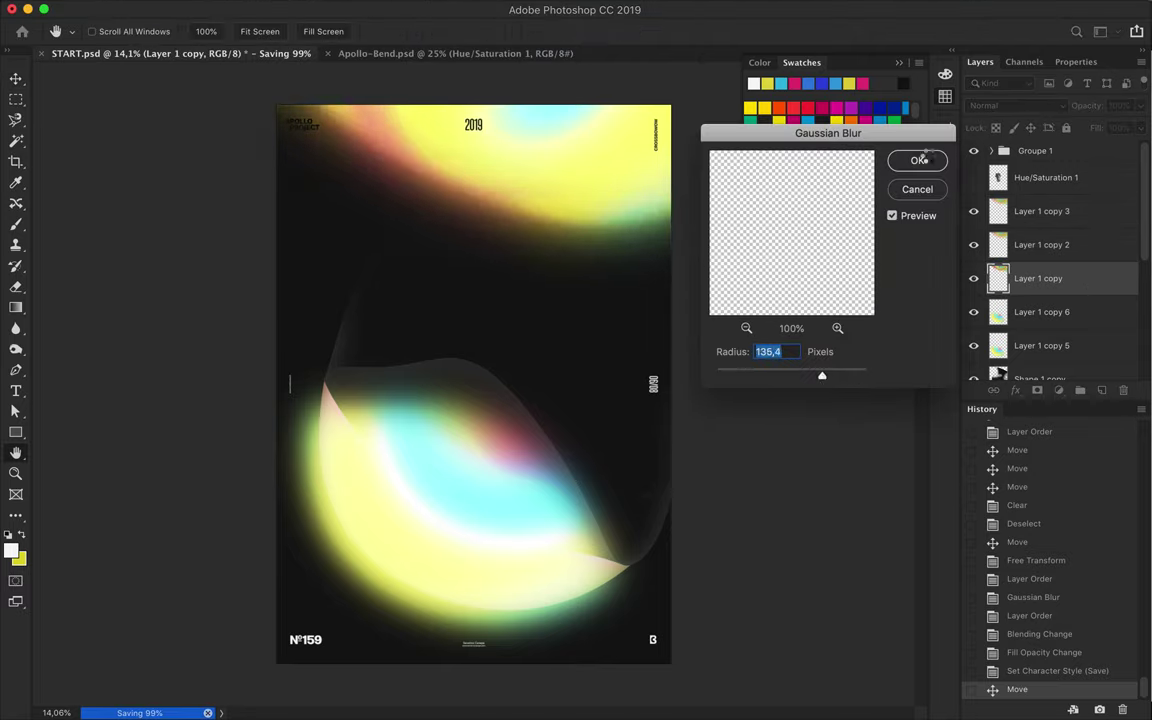
key(Return)
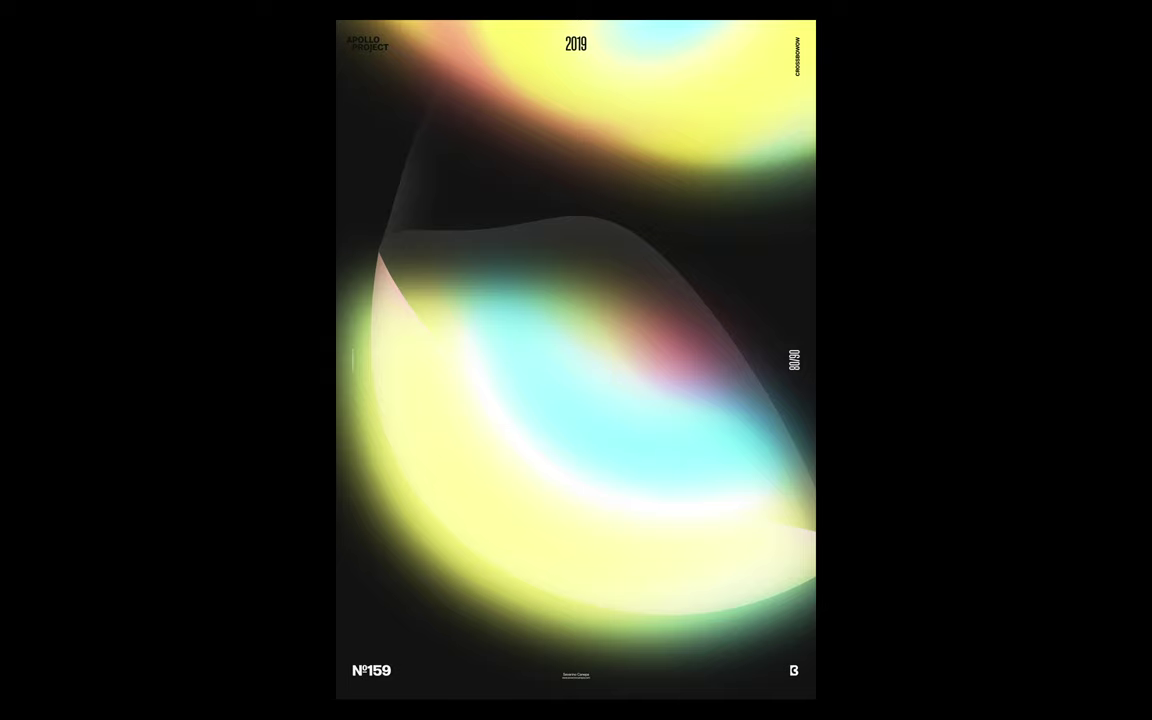